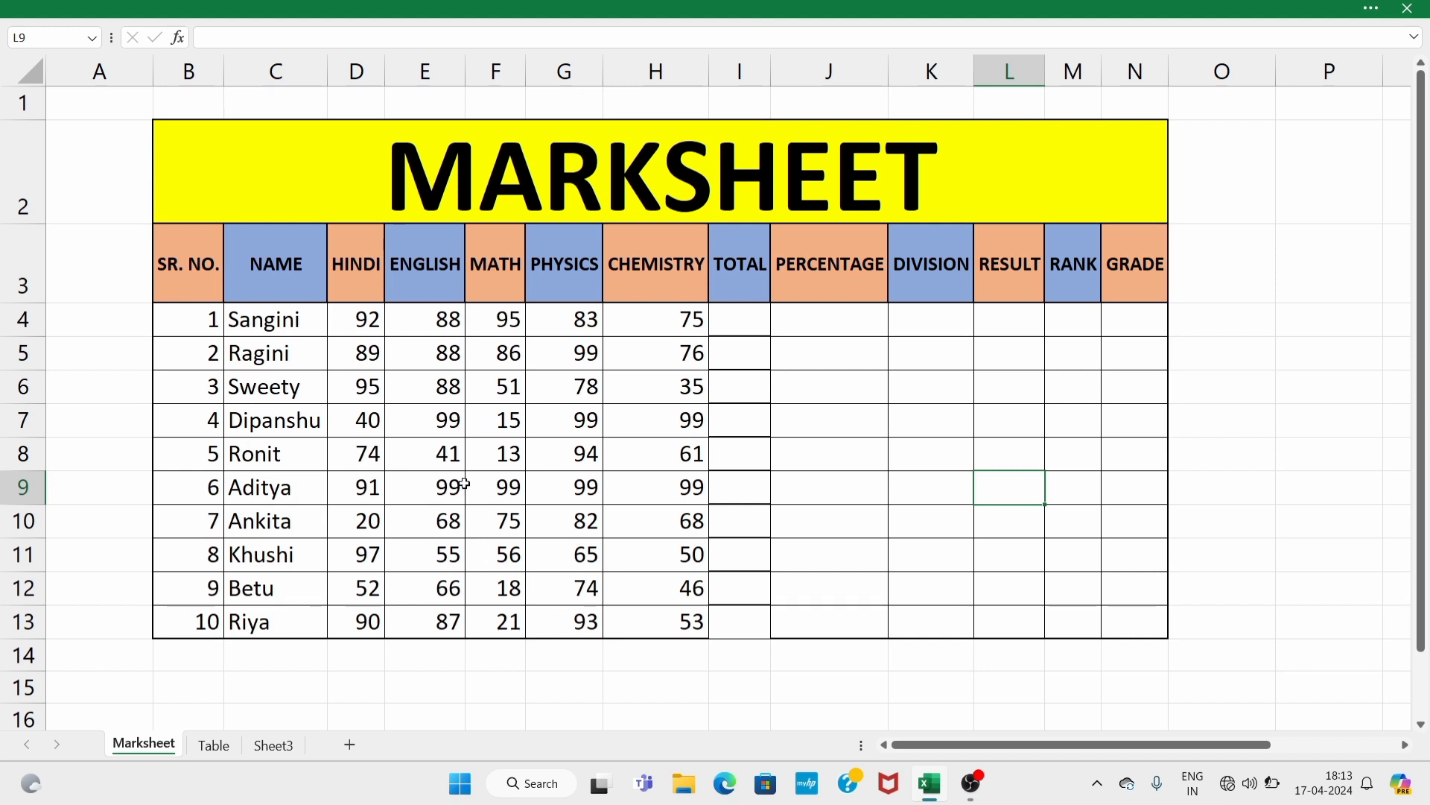
# Step: Total the first student's five subject marks in I4 with =SUM(D4:H4) and fill the formula down the TOTAL column to row 13
pyautogui.moveTo(354, 318); pyautogui.dragTo(660, 323)
pyautogui.click(661, 323)
pyautogui.click(735, 324)
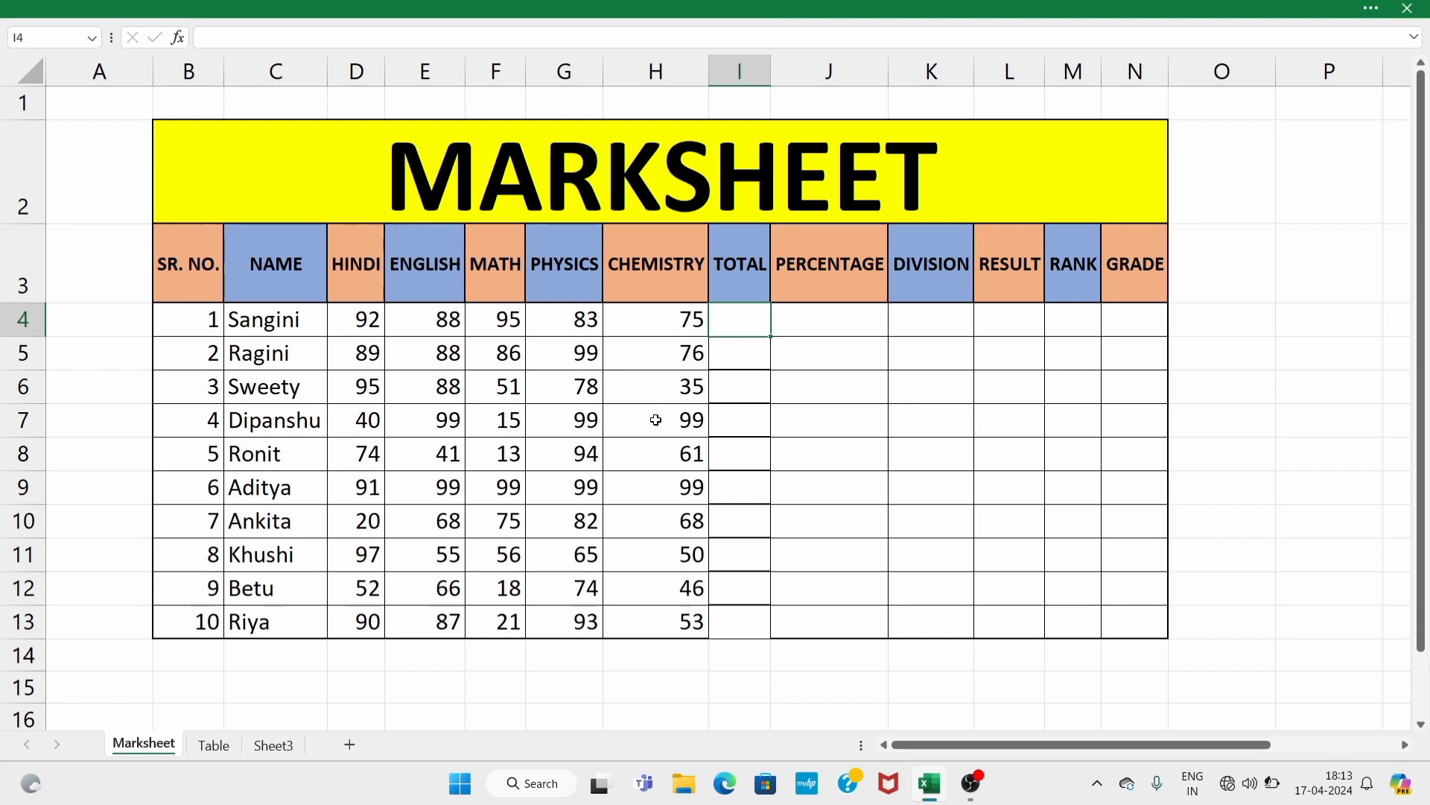
pyautogui.write('=')
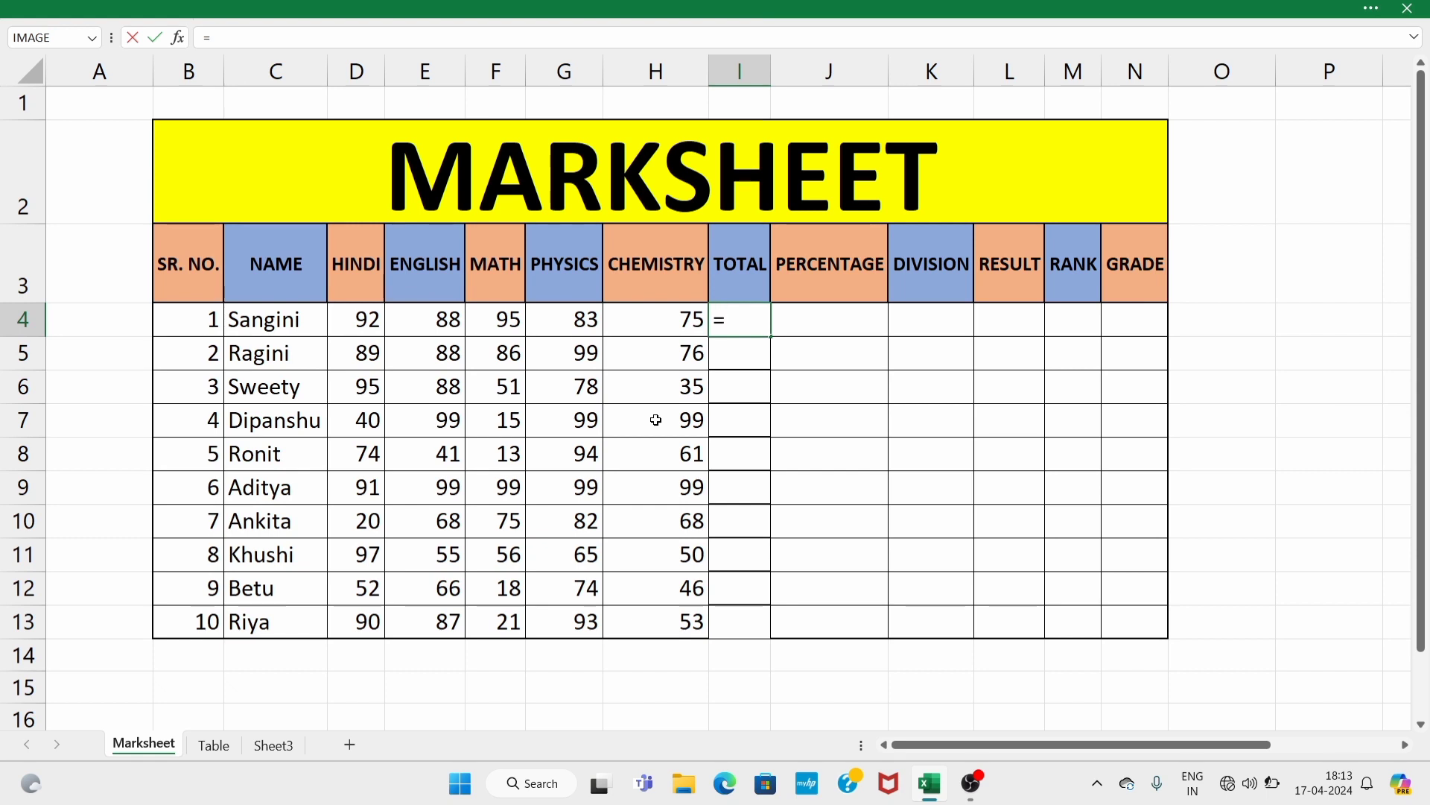
pyautogui.write('sum')
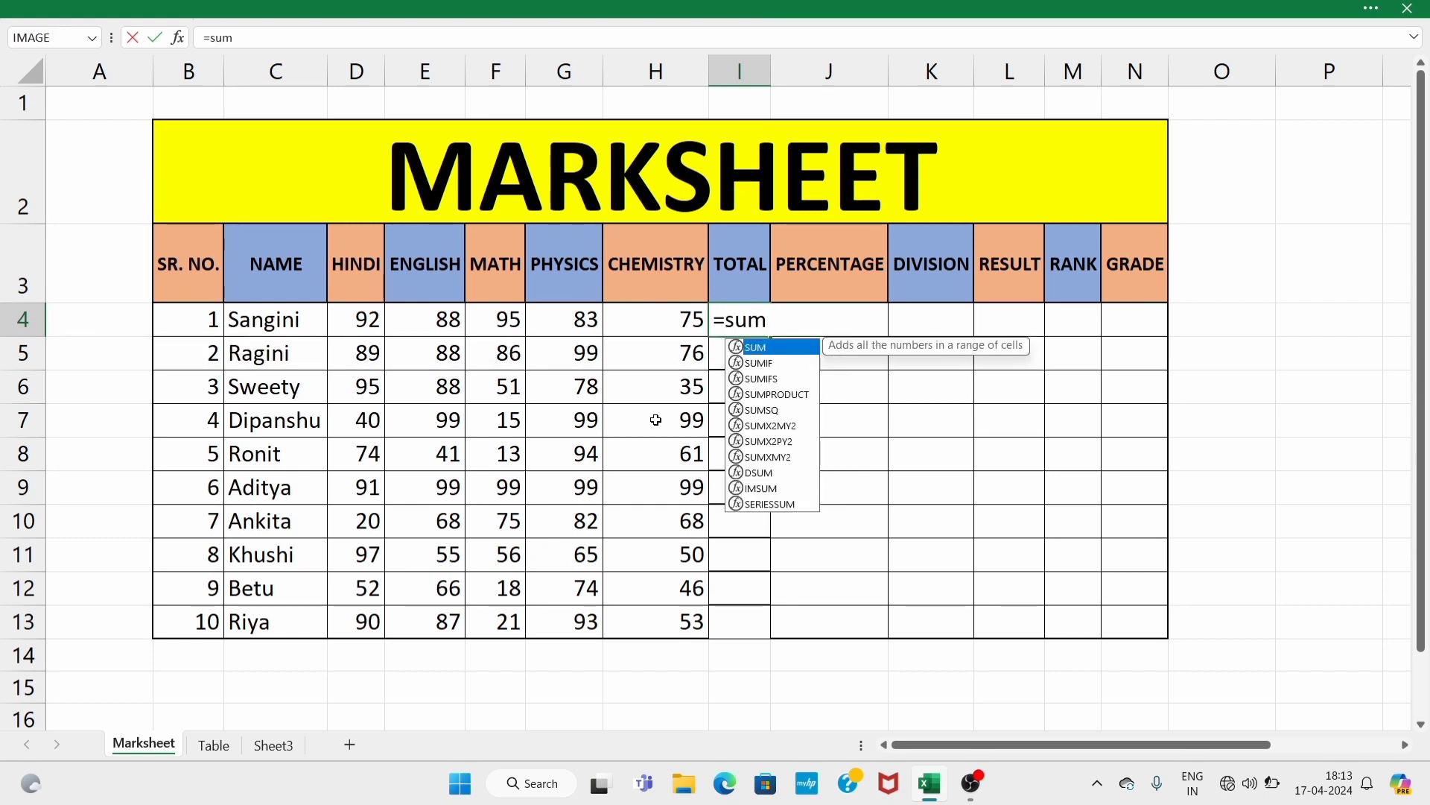
pyautogui.write('(')
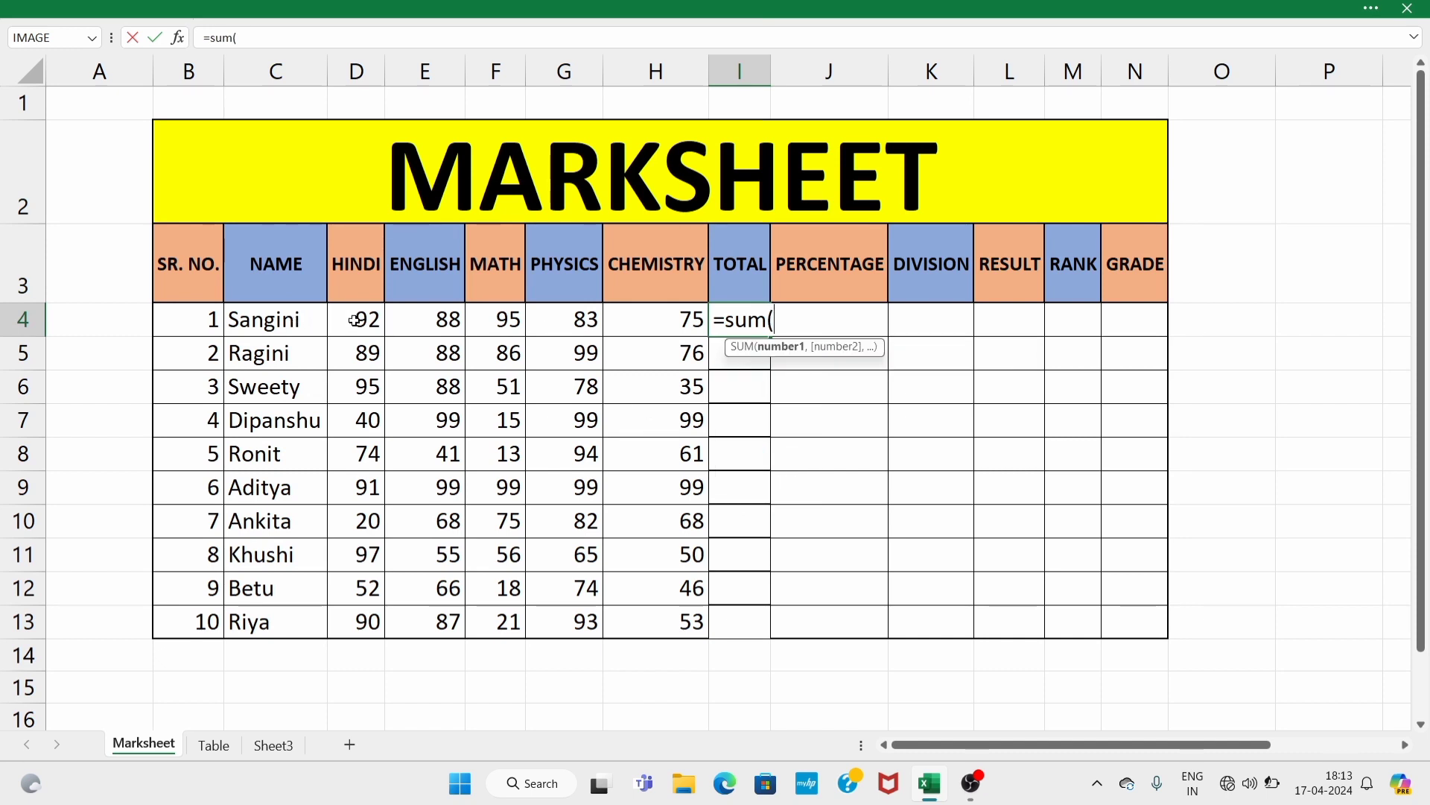
pyautogui.moveTo(355, 320); pyautogui.dragTo(654, 319)
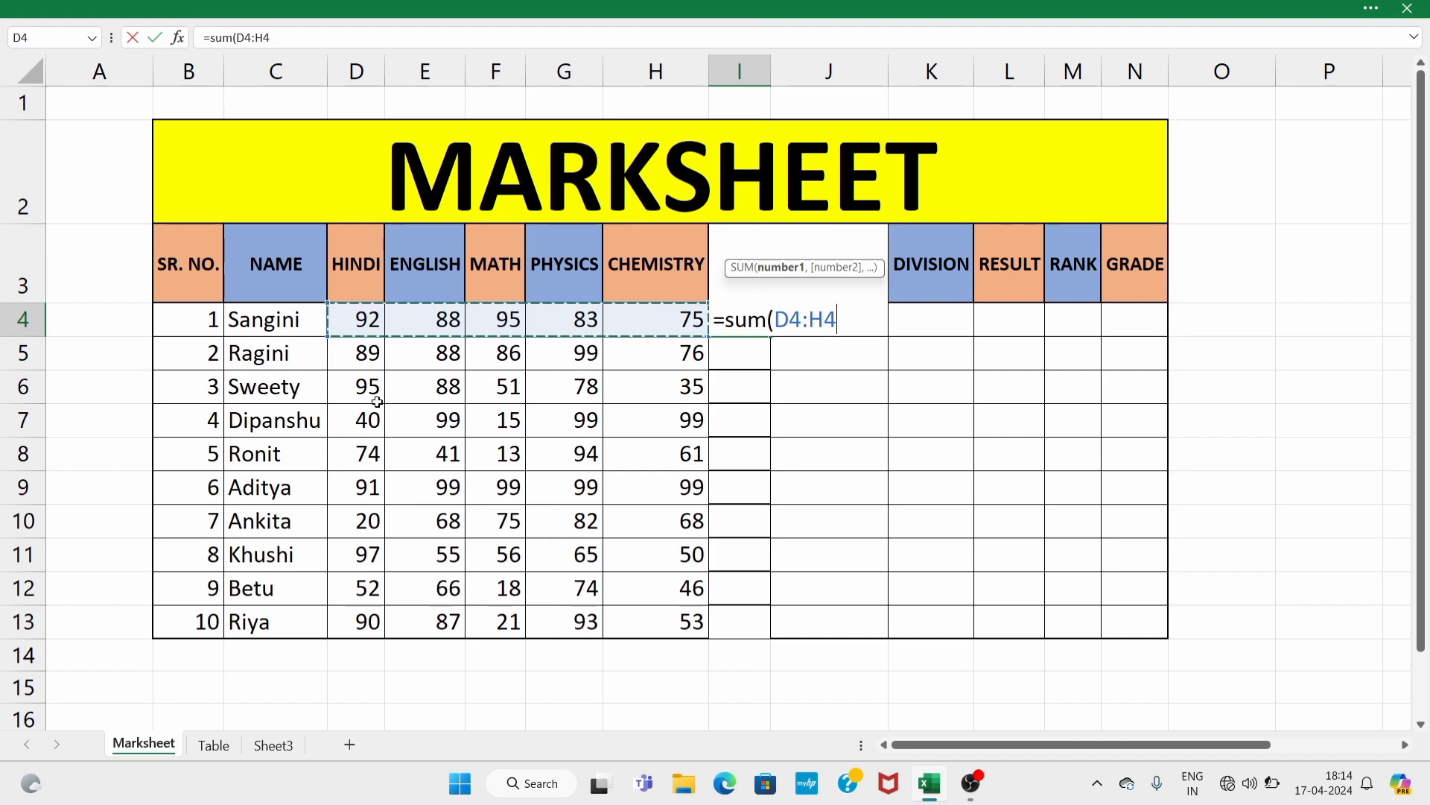
pyautogui.write(')')
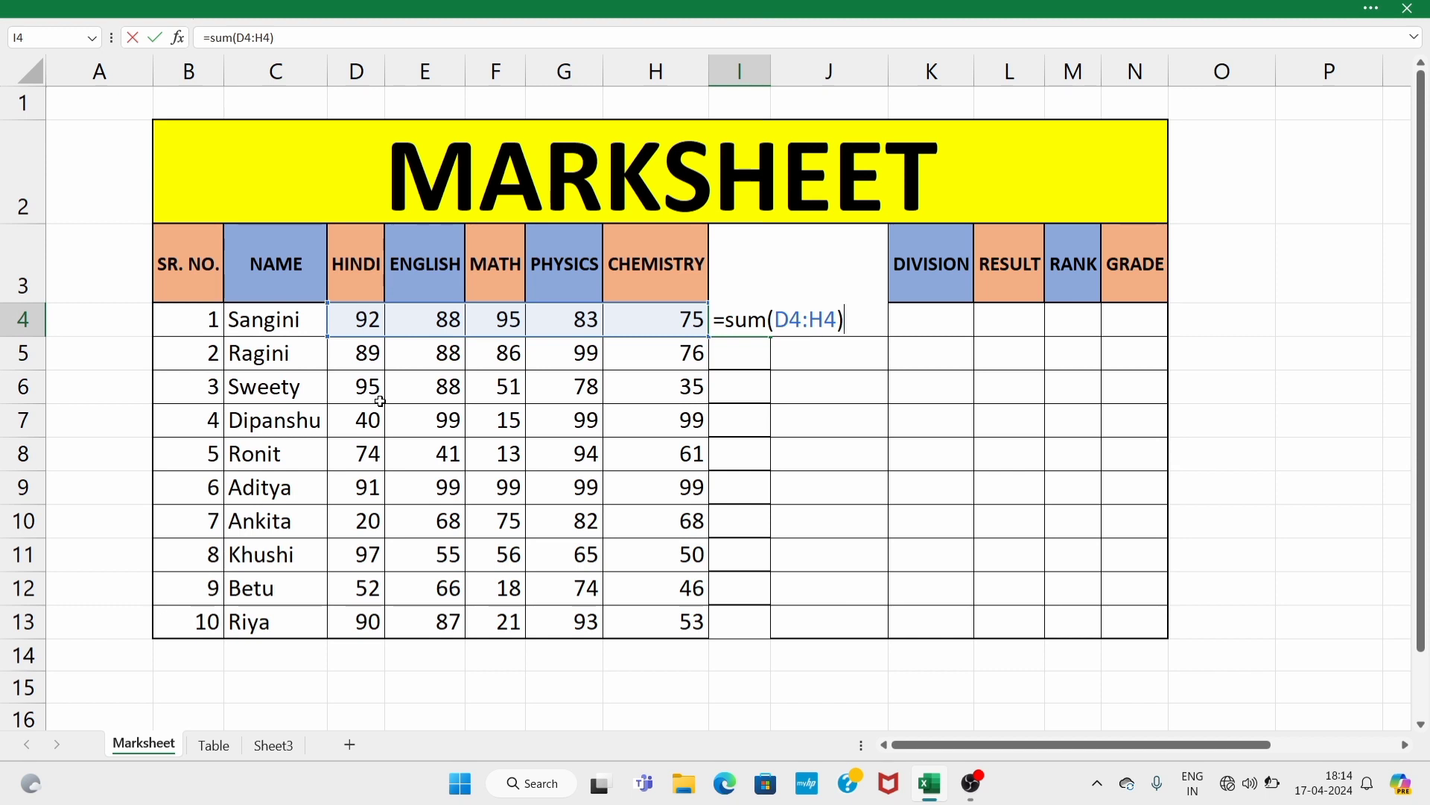
pyautogui.press('Return')
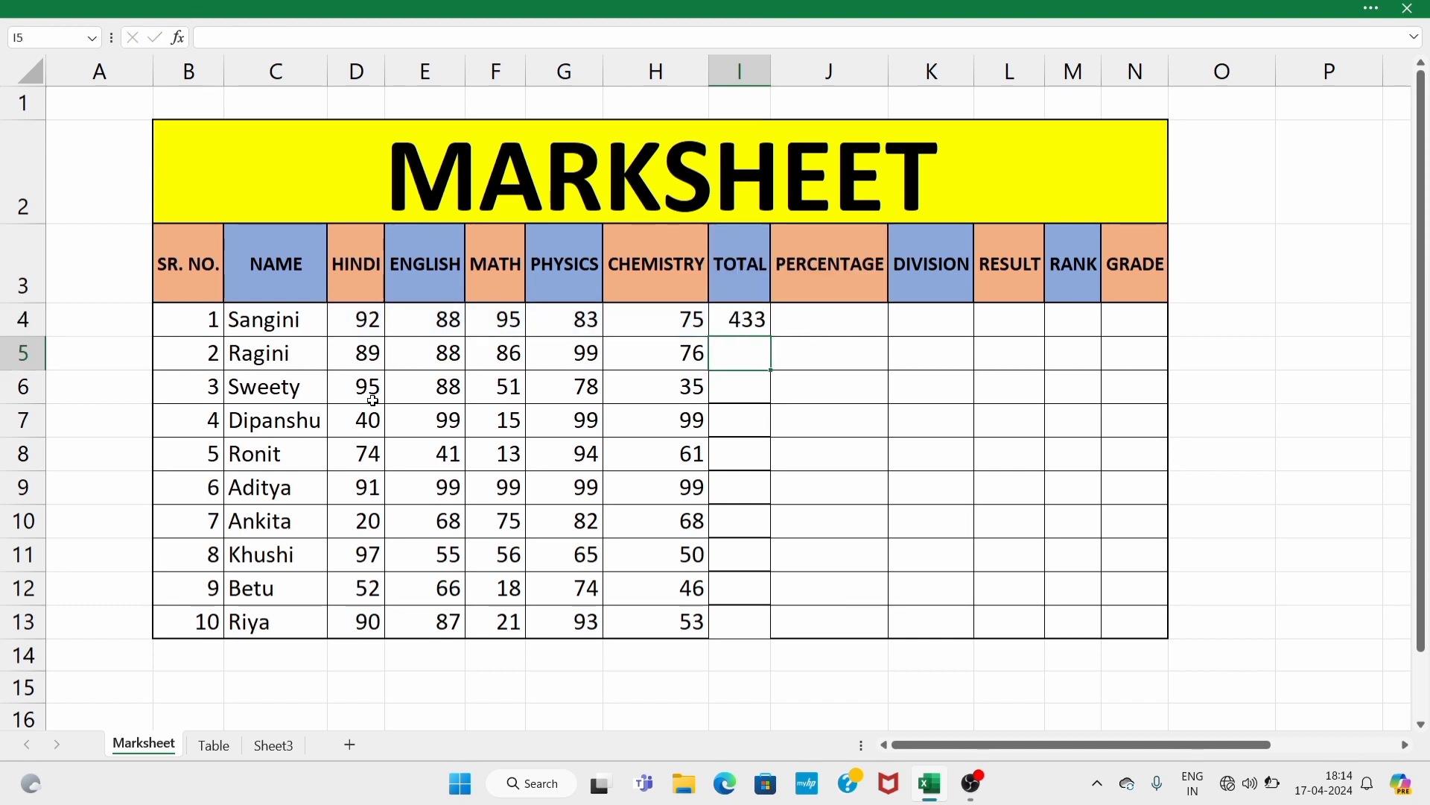
pyautogui.click(747, 322)
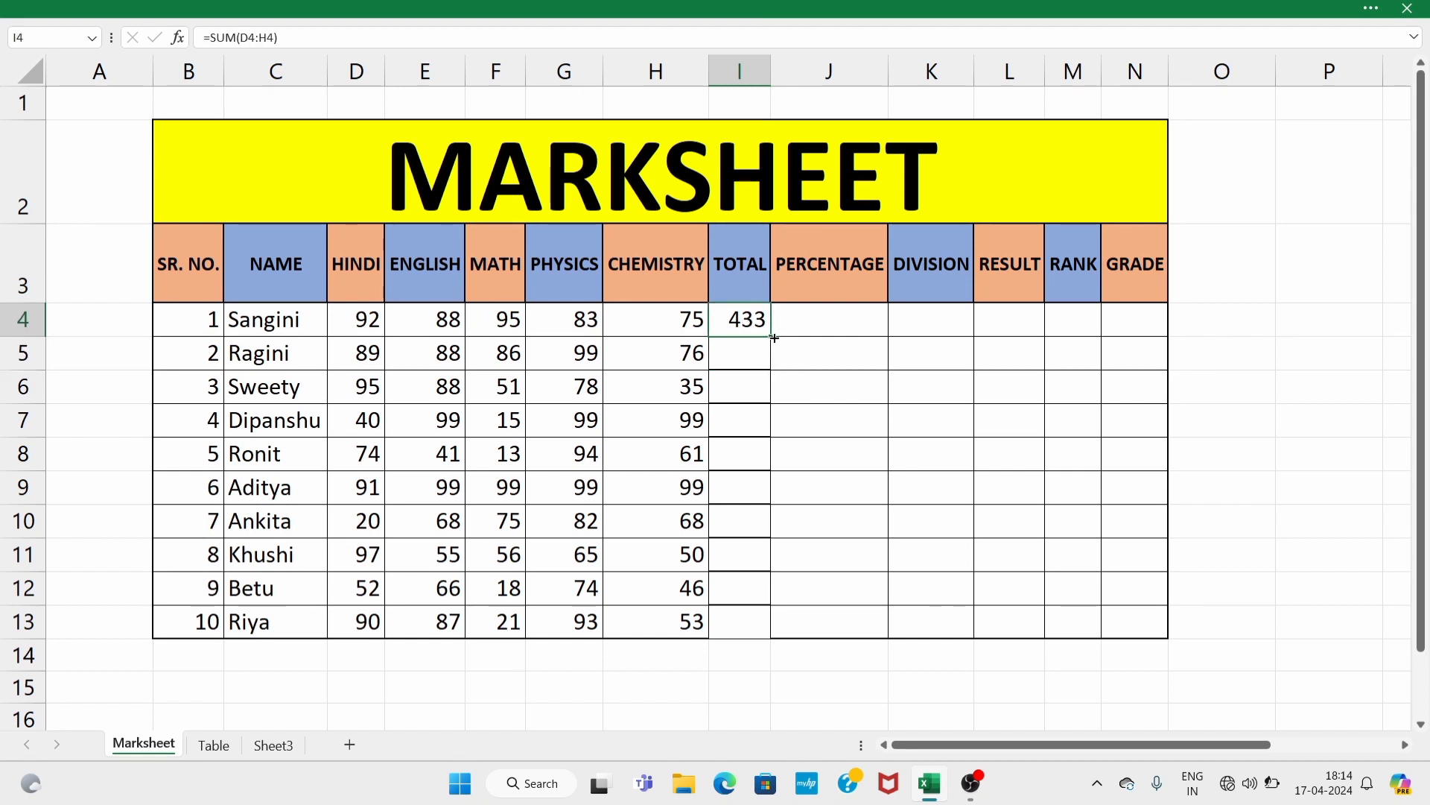
pyautogui.doubleClick(774, 338)
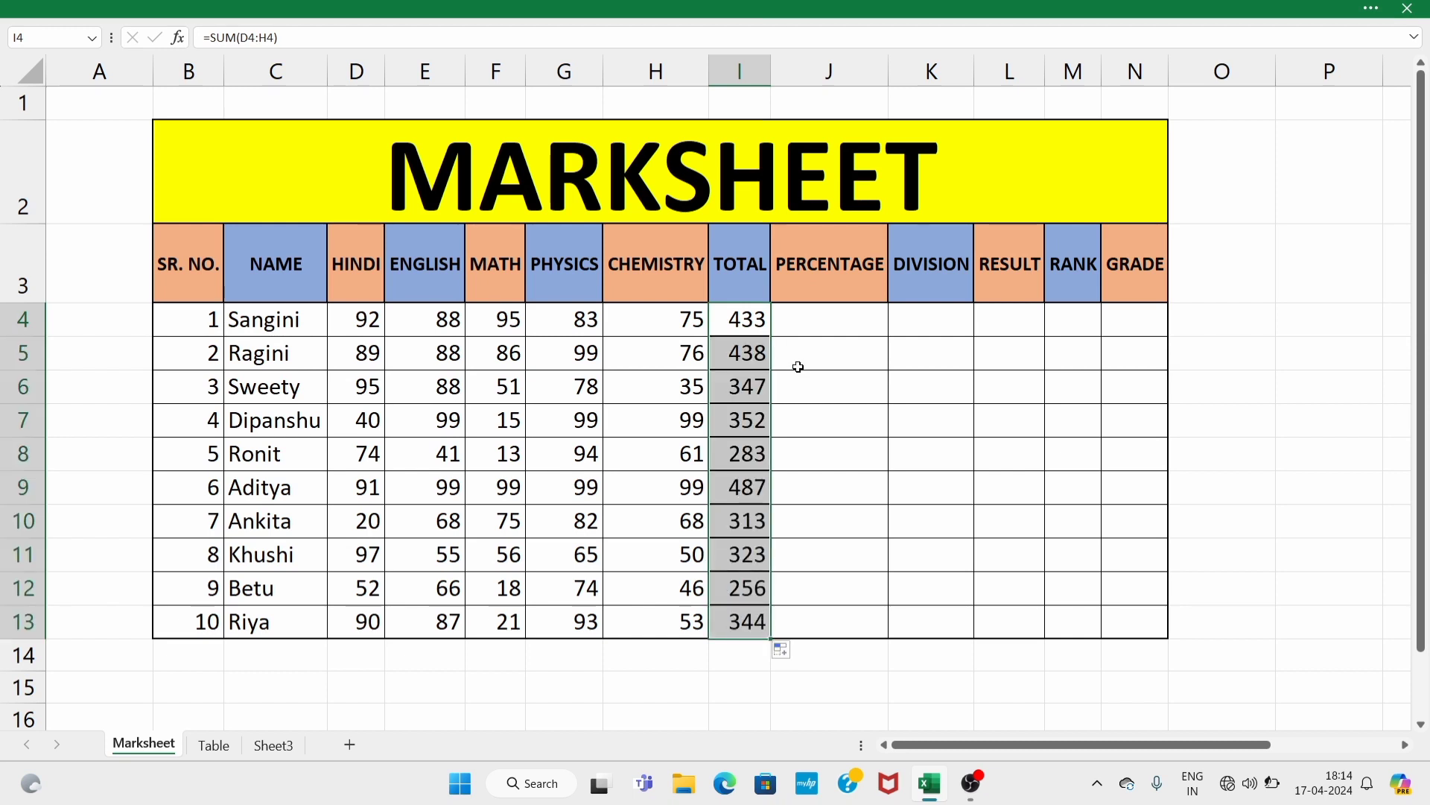
# Step: Calculate the first student's percentage in J4 with =AVERAGE(D4:H4) and fill the formula down the PERCENTAGE column to row 13
pyautogui.click(824, 311)
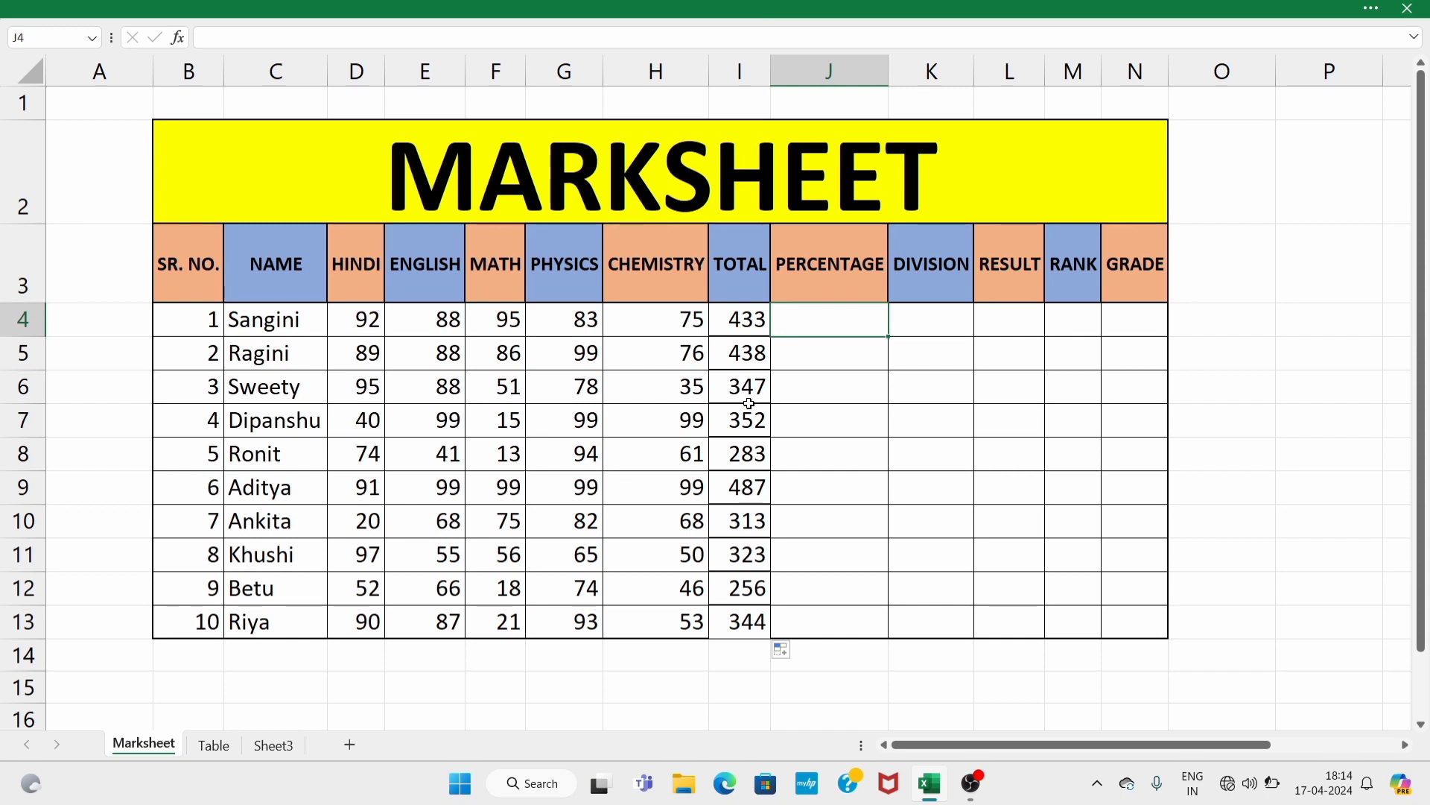
pyautogui.write('=a')
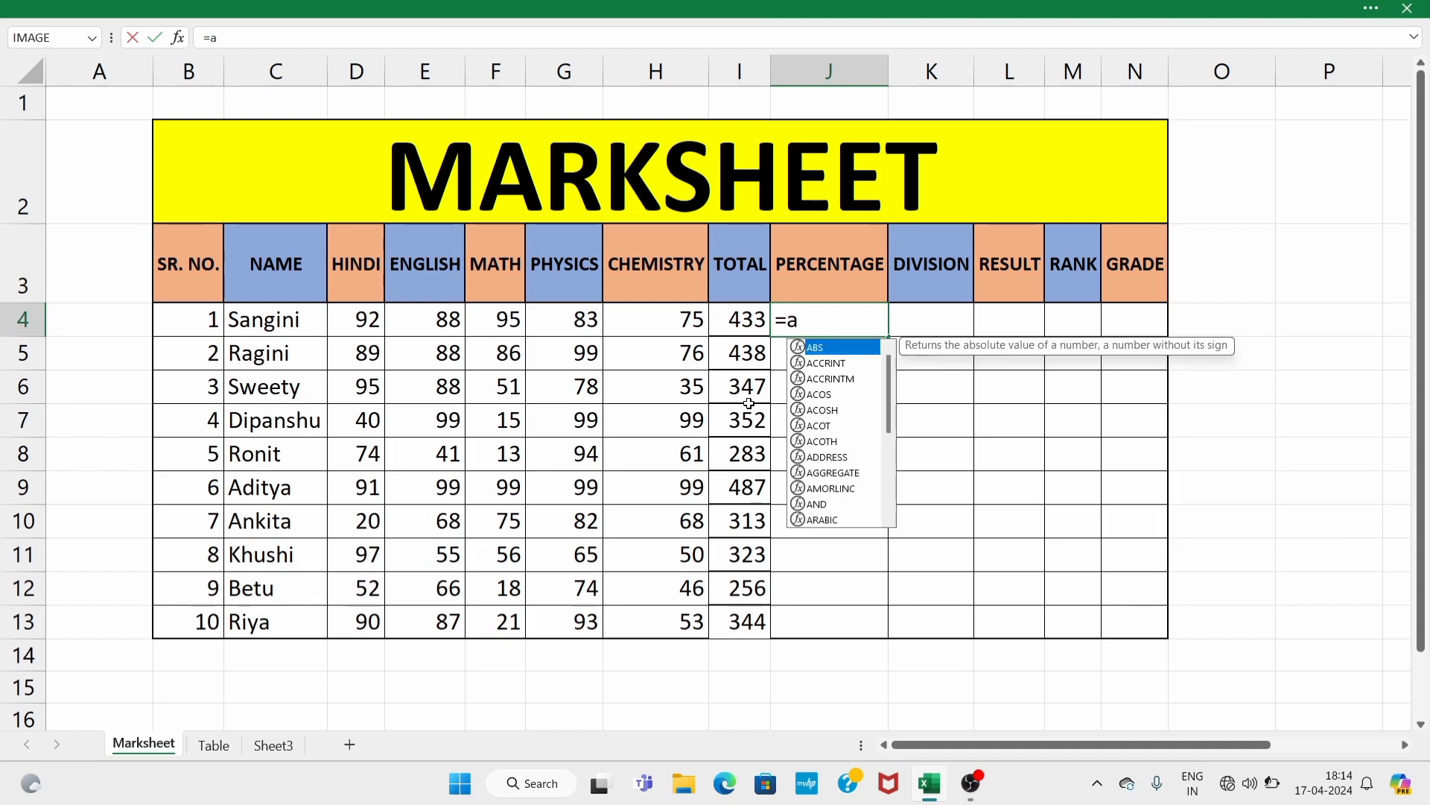
pyautogui.write('vera')
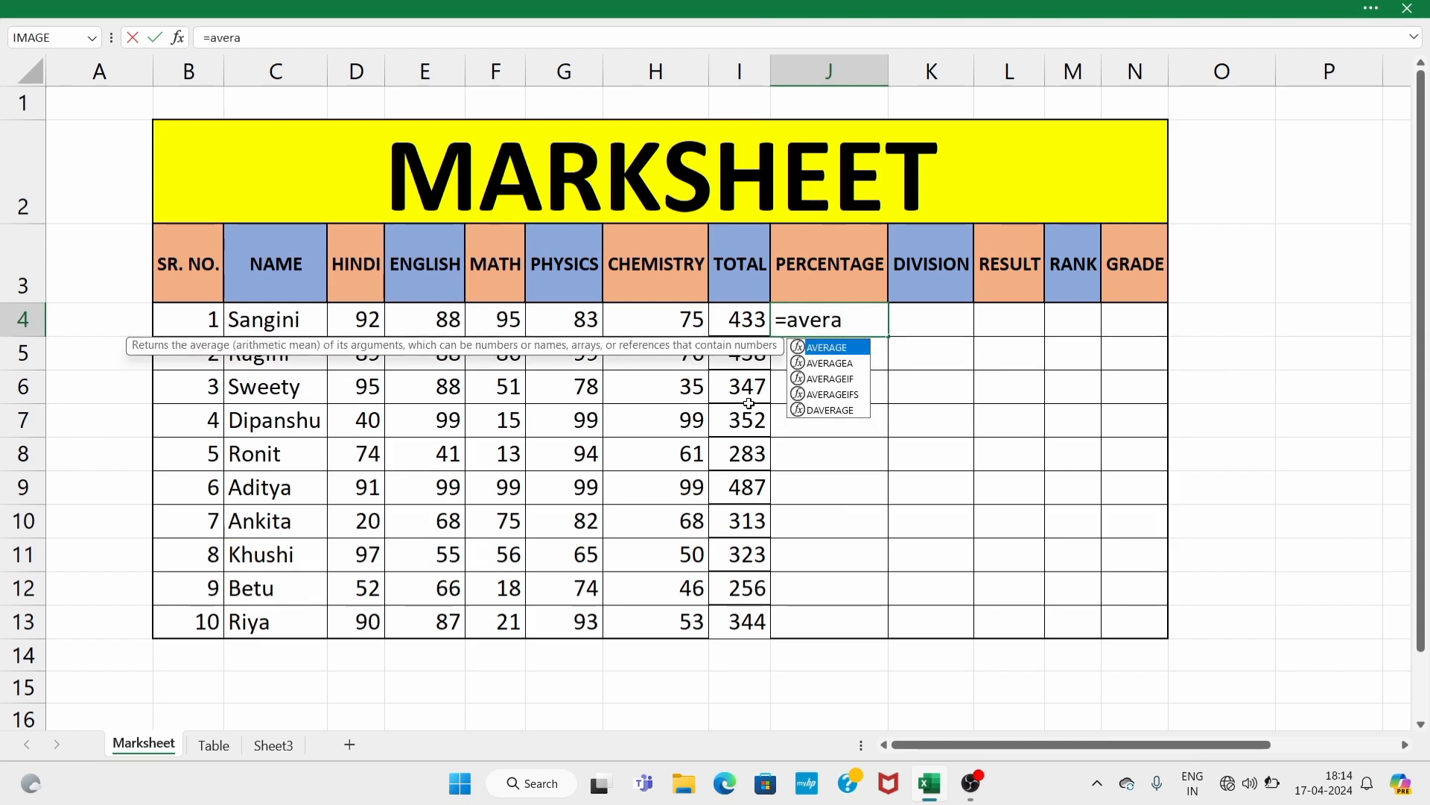
pyautogui.press('Tab')
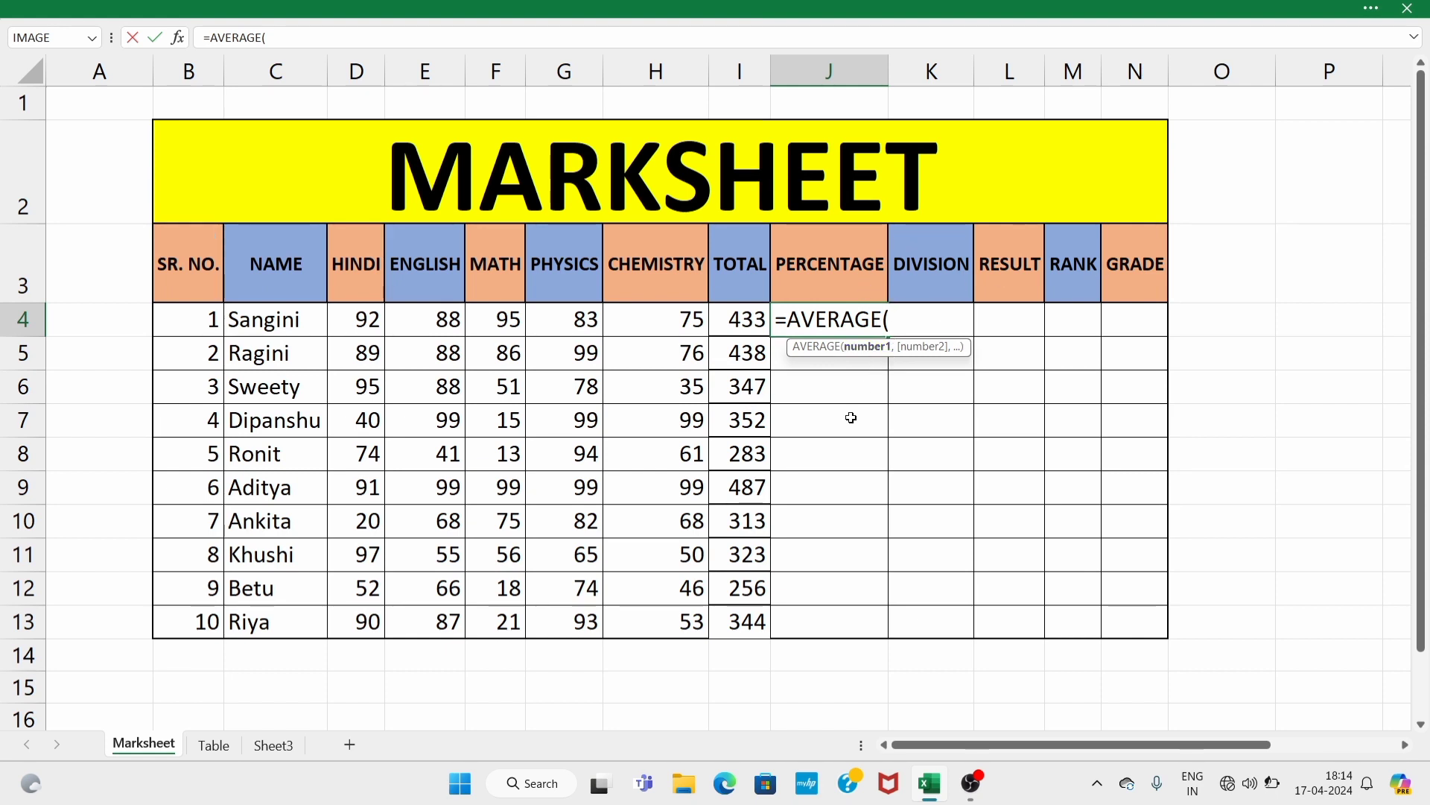
pyautogui.moveTo(346, 322); pyautogui.dragTo(640, 330)
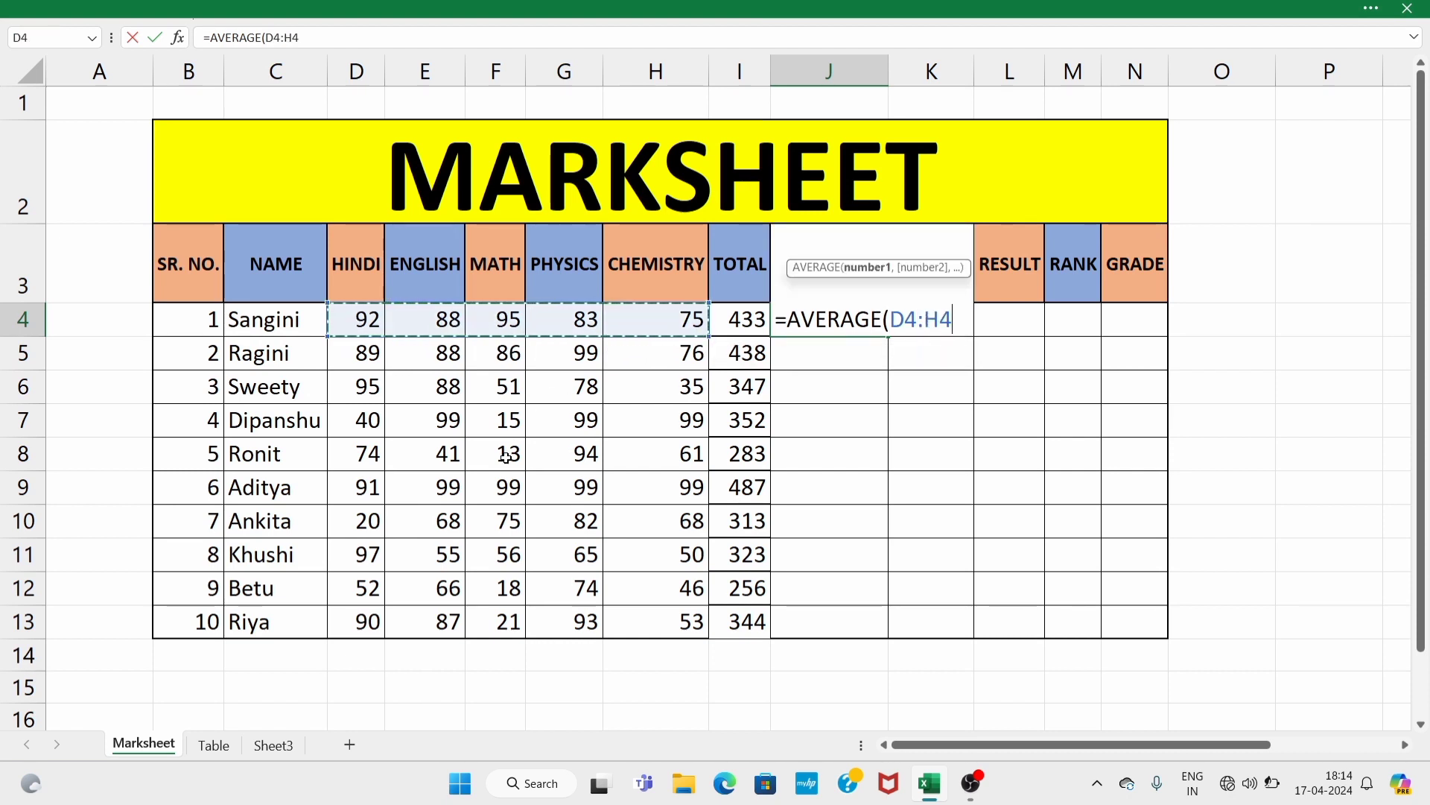
pyautogui.write(')')
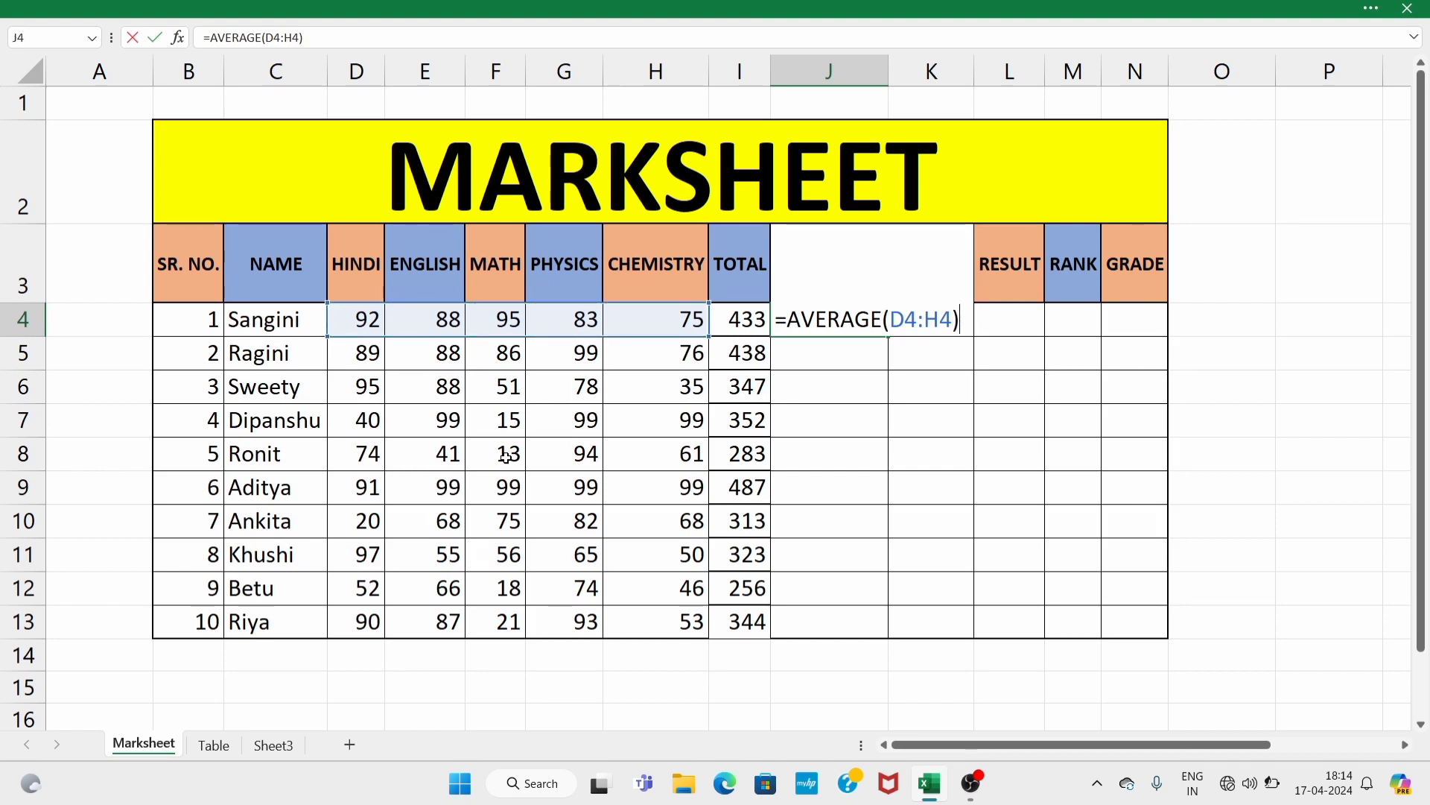
pyautogui.press('Return')
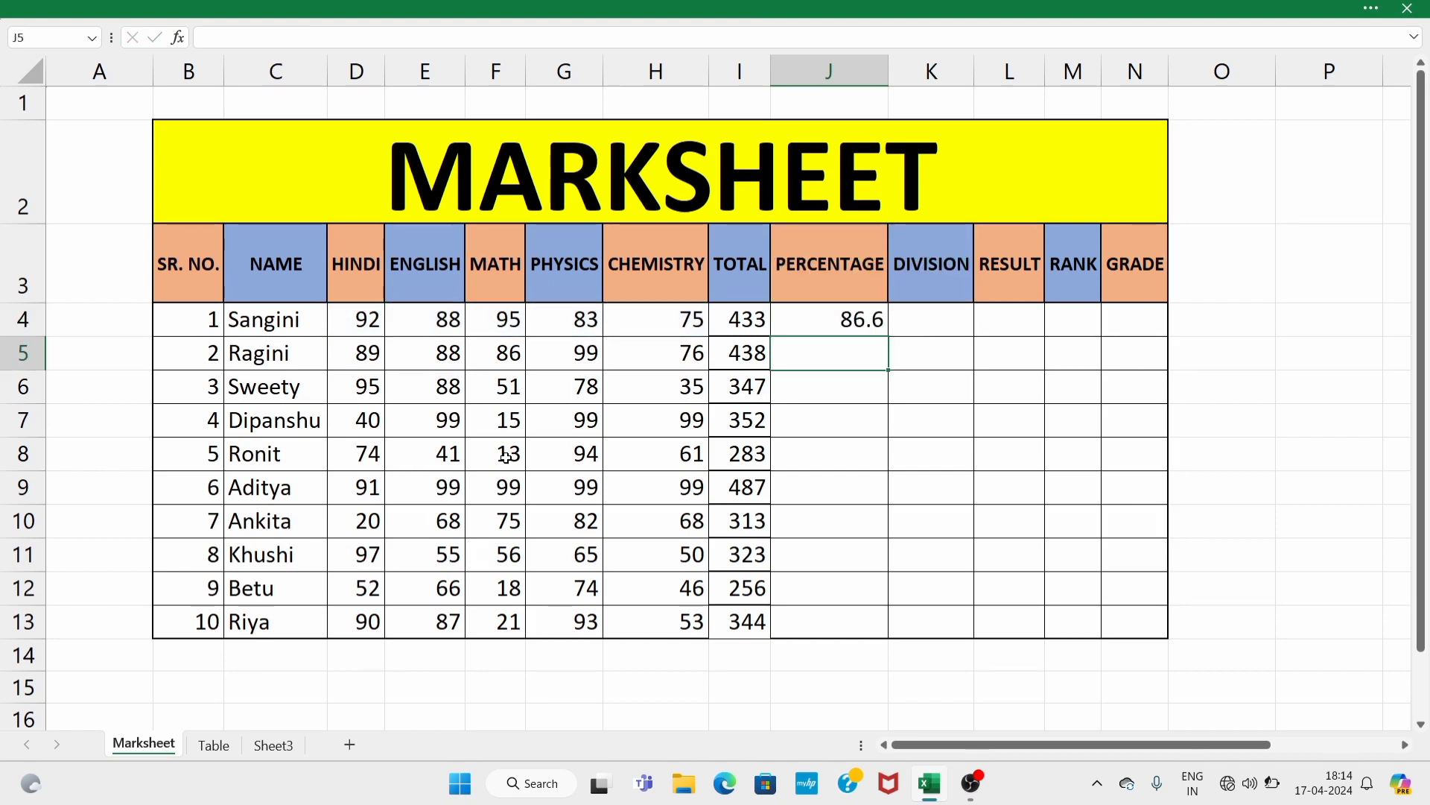
pyautogui.click(859, 332)
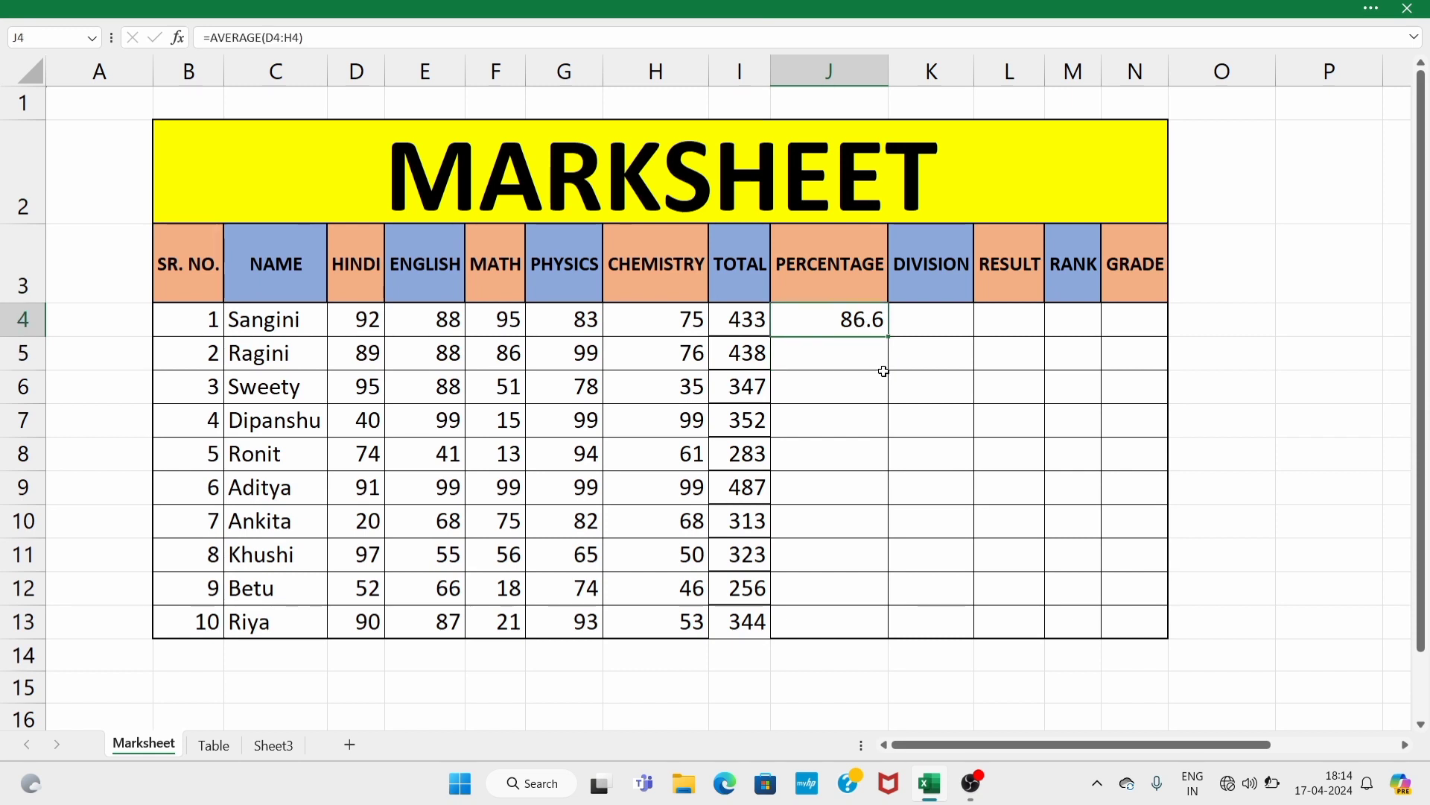
pyautogui.doubleClick(891, 336)
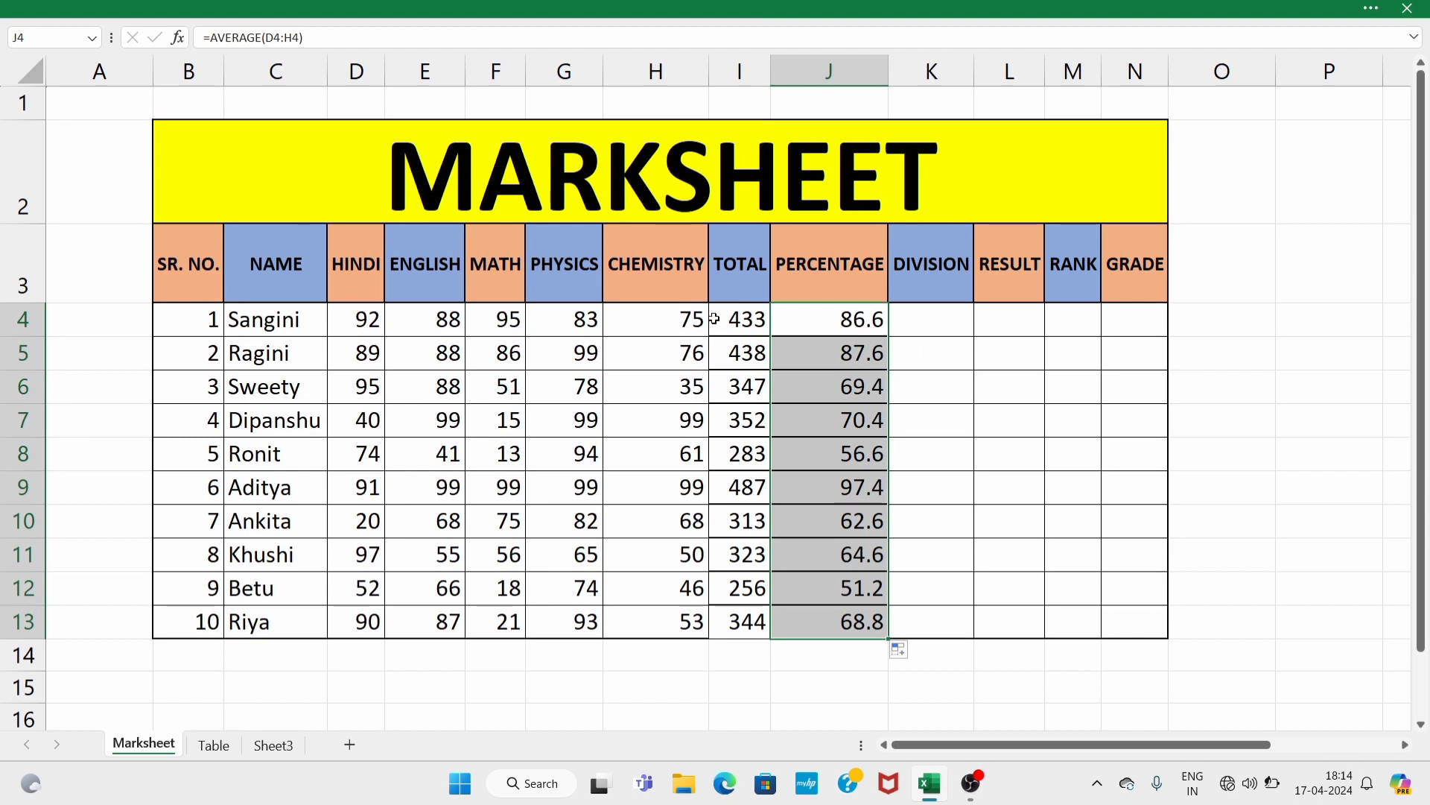
# Step: Begin an IF formula in K4 under DIVISION that returns "First" when the percentage in J4 is greater than 85
pyautogui.click(936, 311)
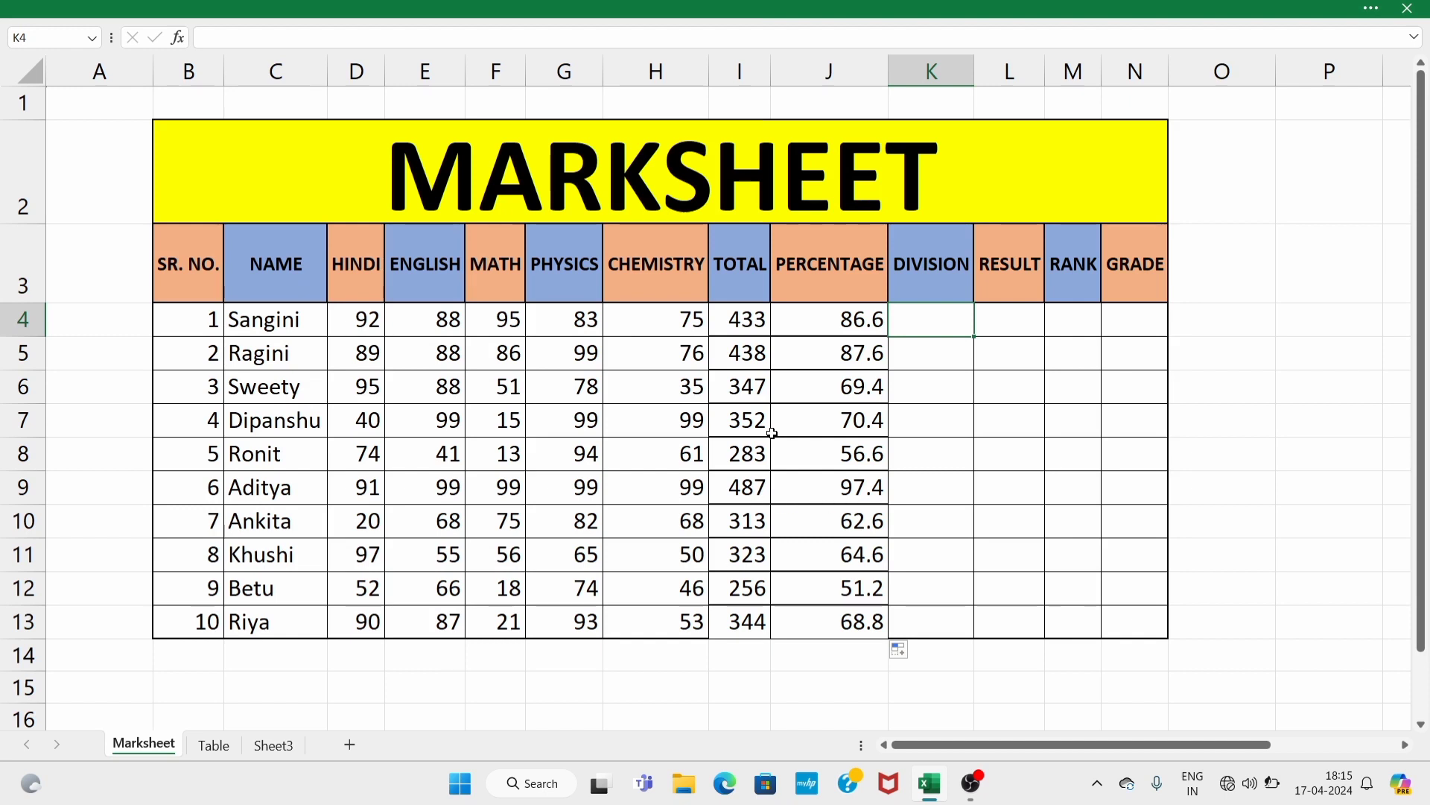
pyautogui.write('=if')
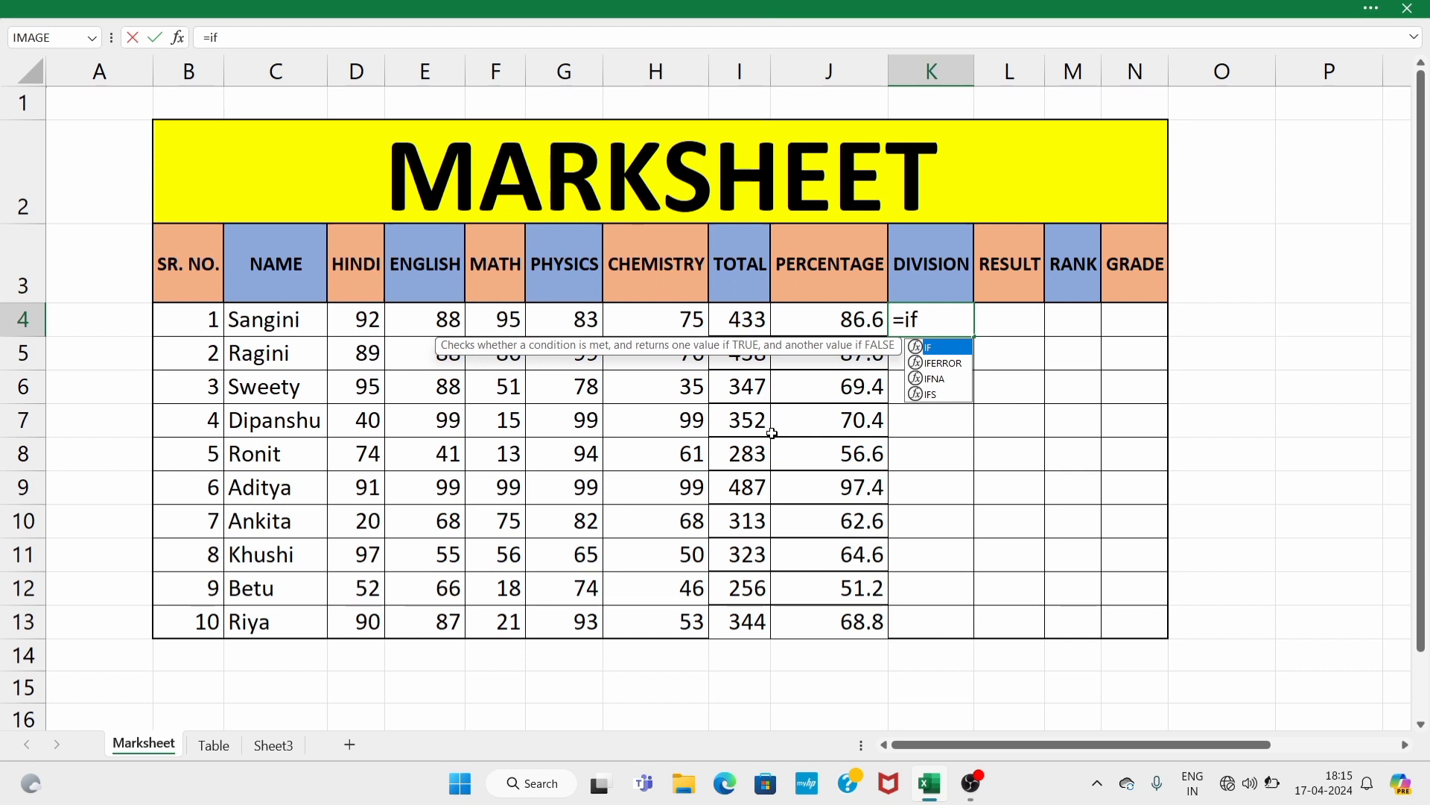
pyautogui.write('(')
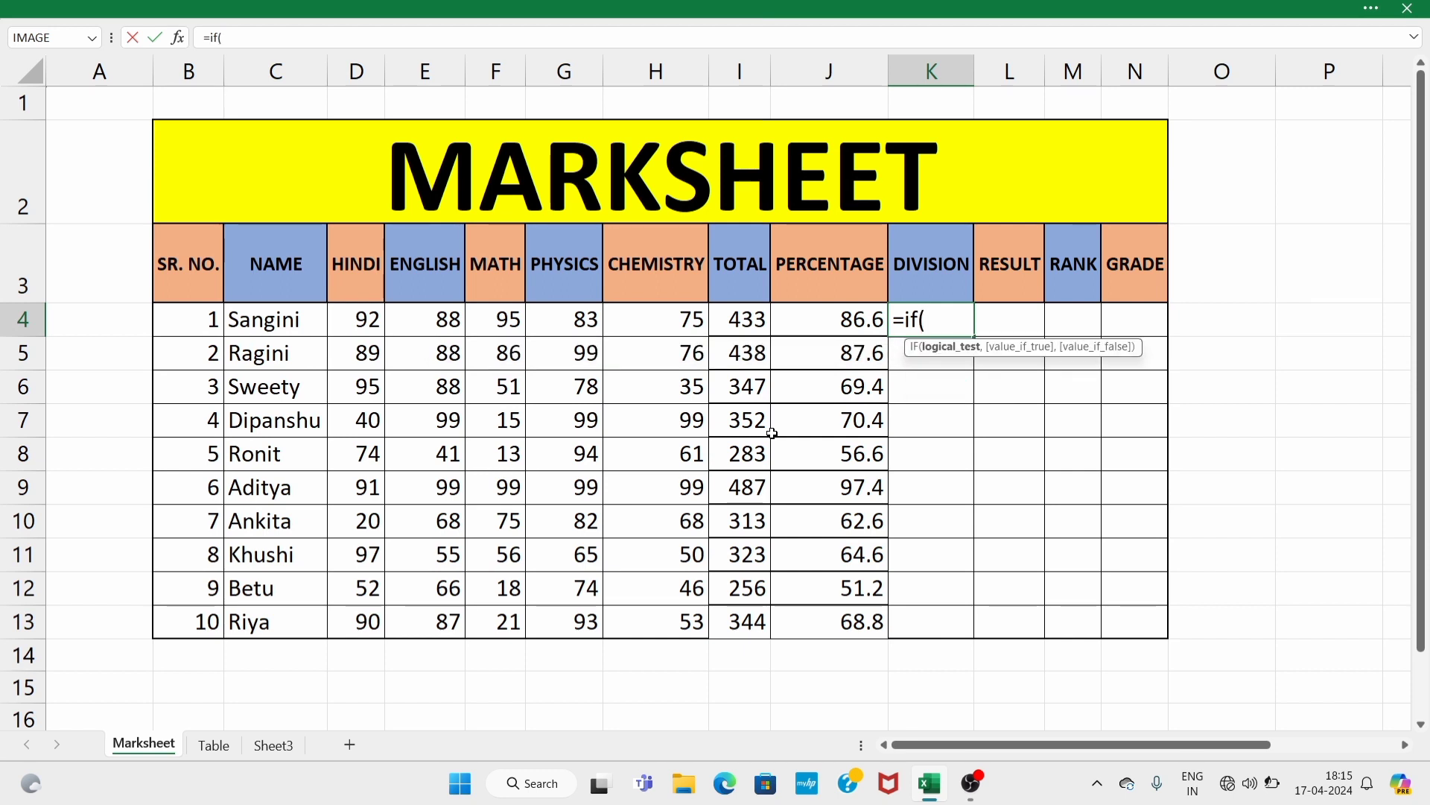
pyautogui.click(820, 323)
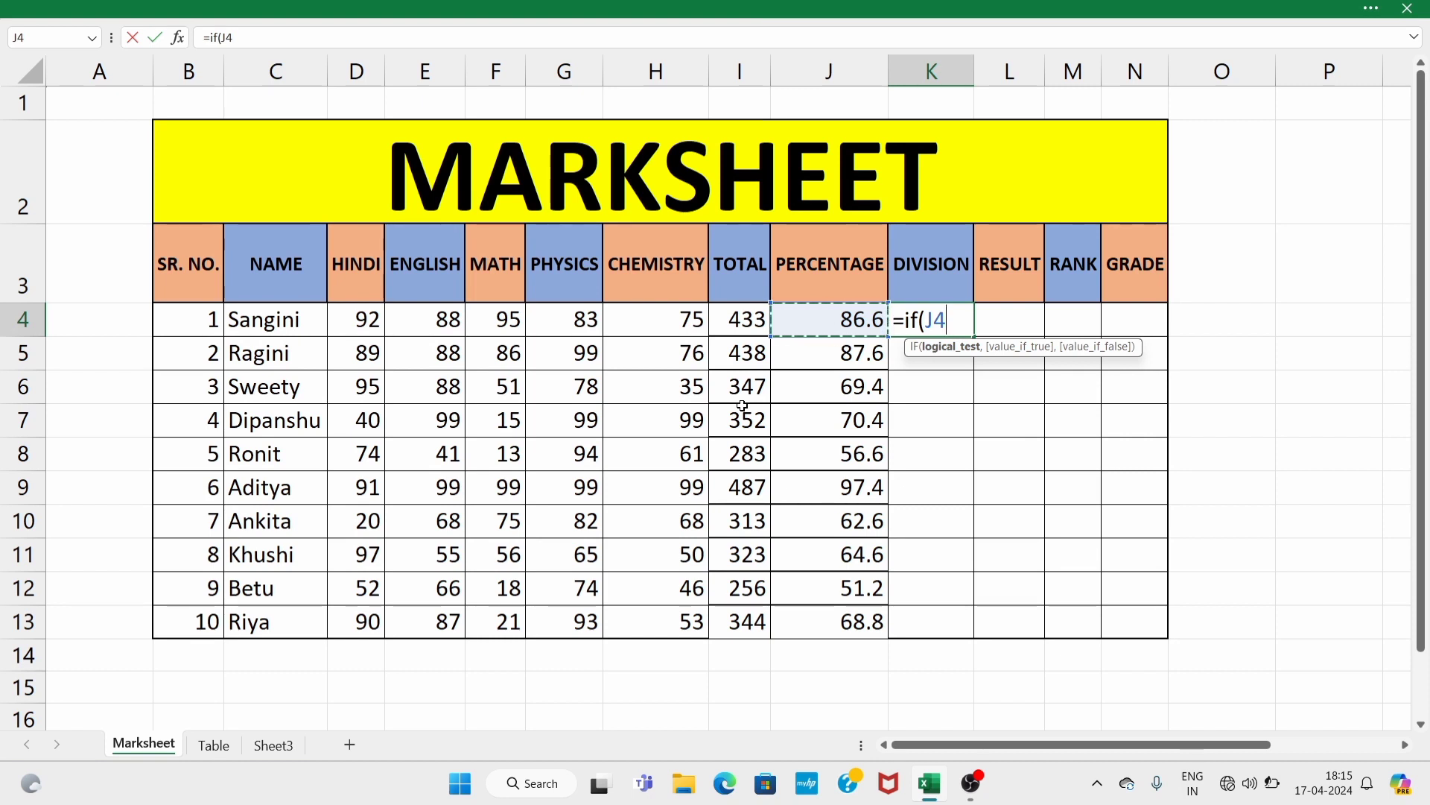
pyautogui.write('>')
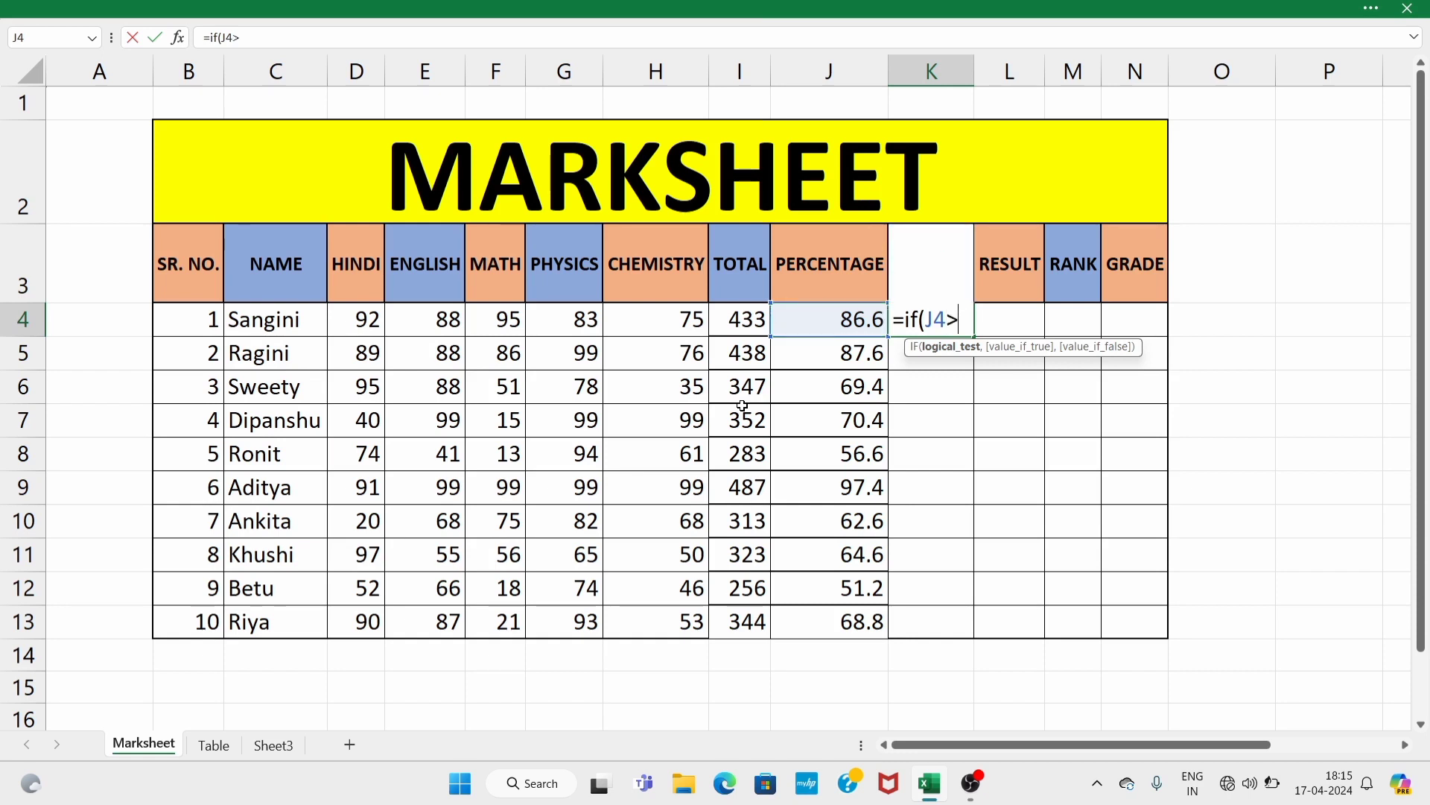
pyautogui.write('85')
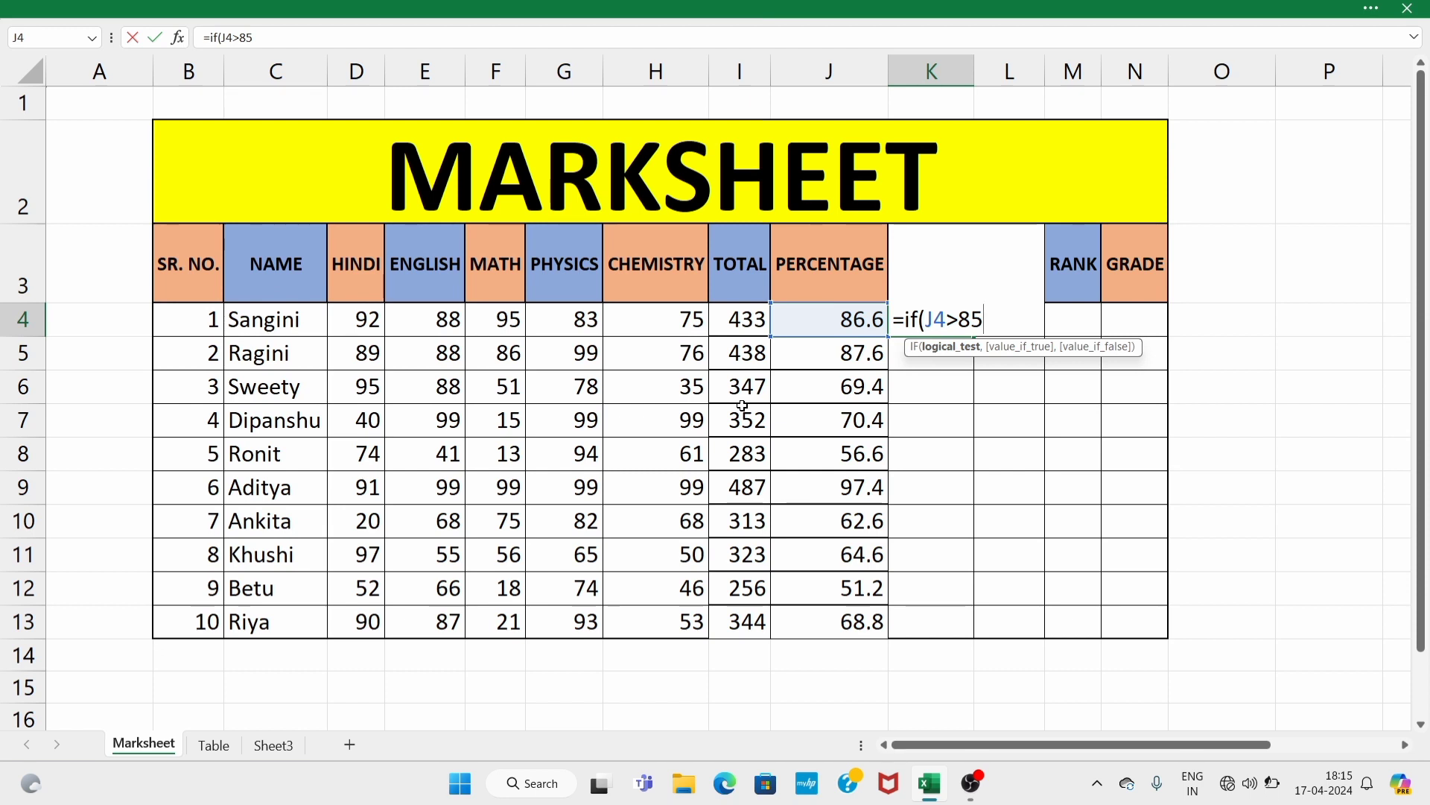
pyautogui.write(',')
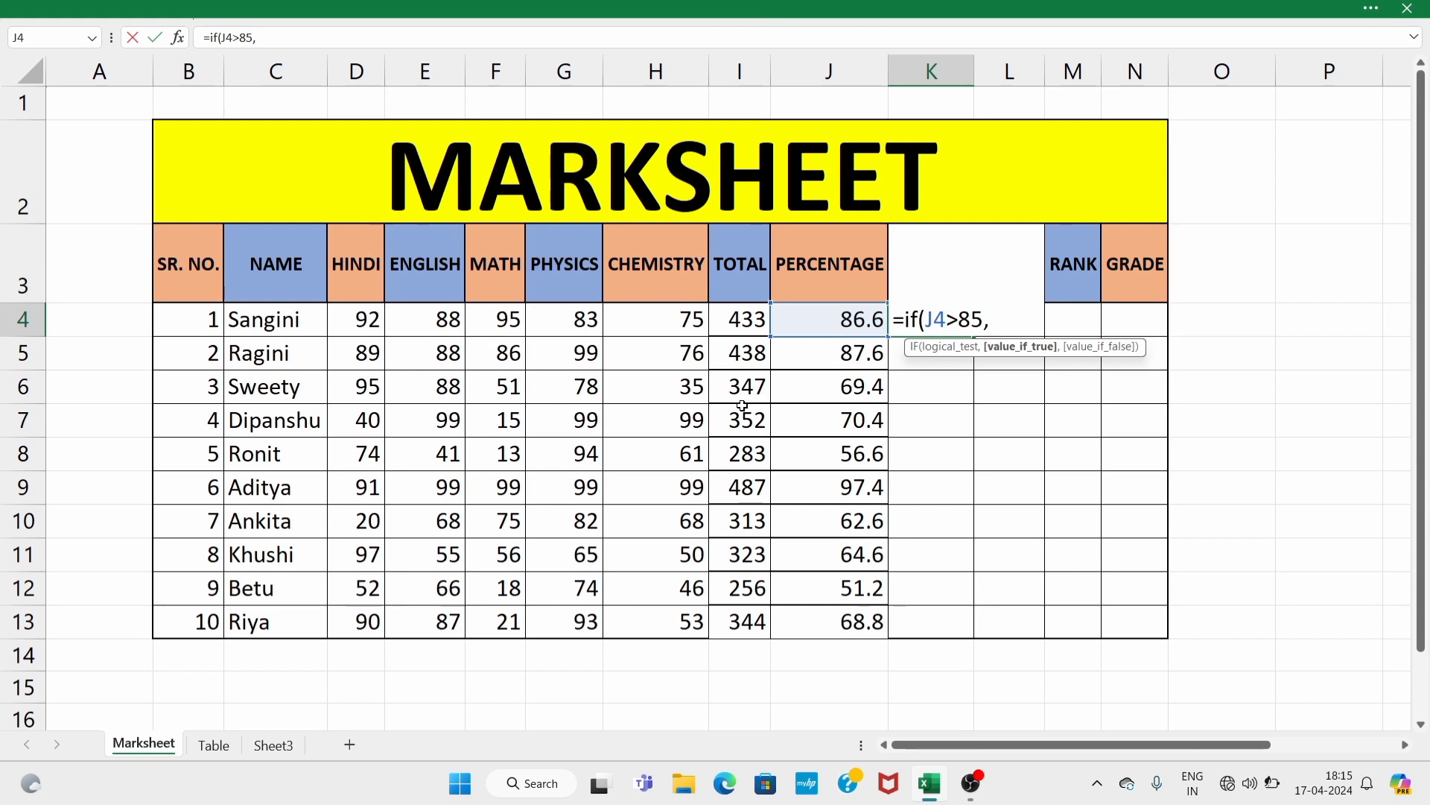
pyautogui.write('"')
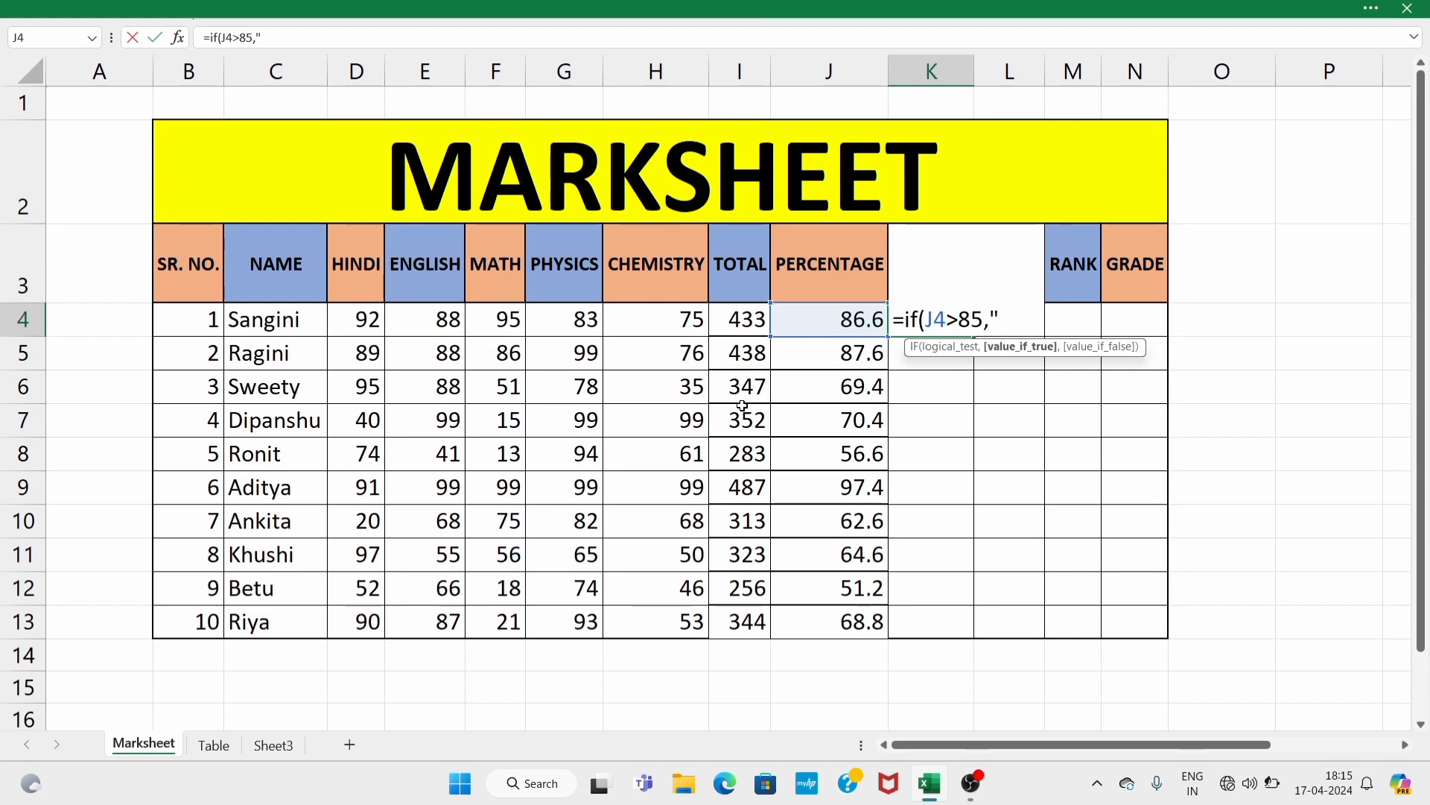
pyautogui.write('First')
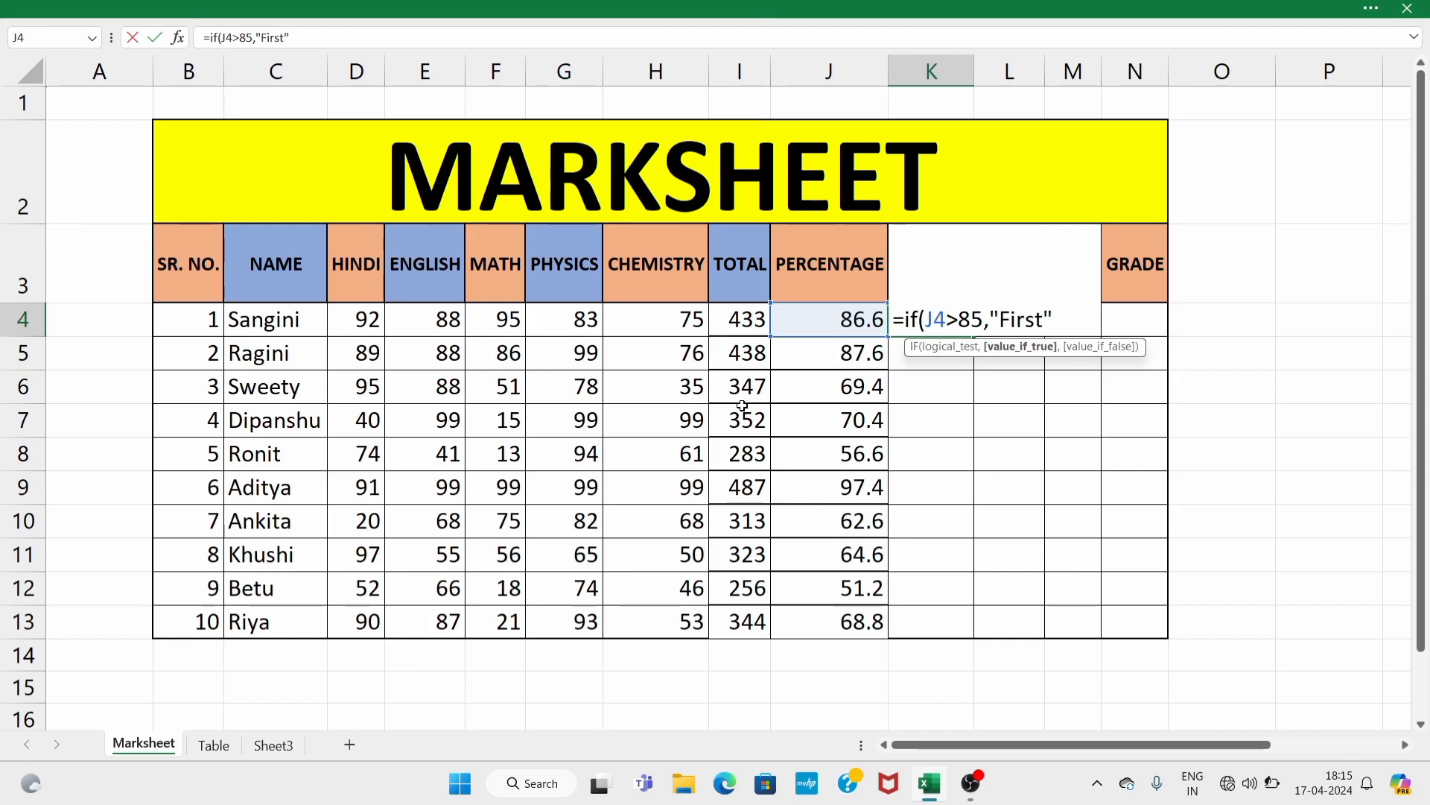
pyautogui.write('"')
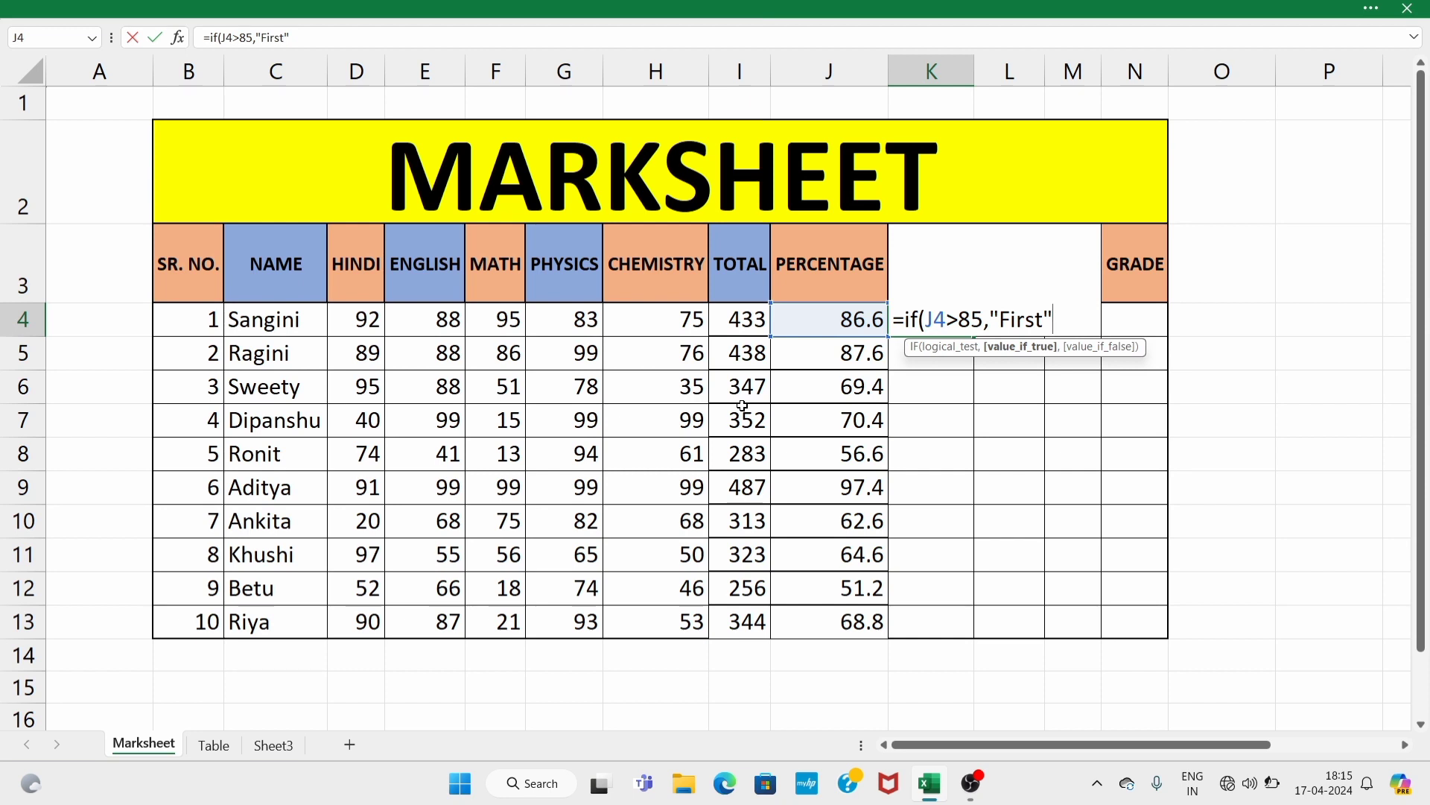
pyautogui.write(',')
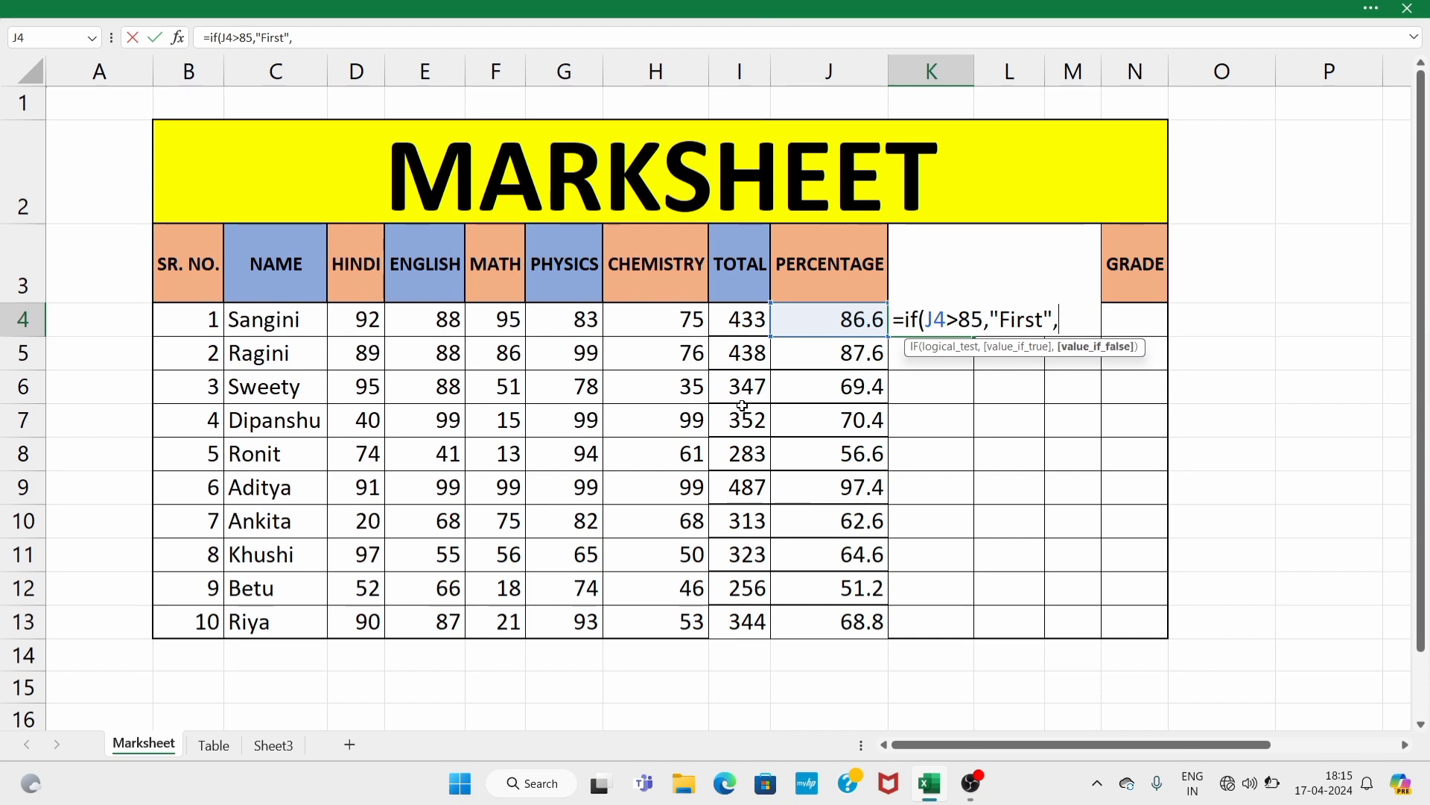
# Step: Nest a second IF in the K4 formula that returns "Second" when the percentage in J4 is greater than 65
pyautogui.write('if')
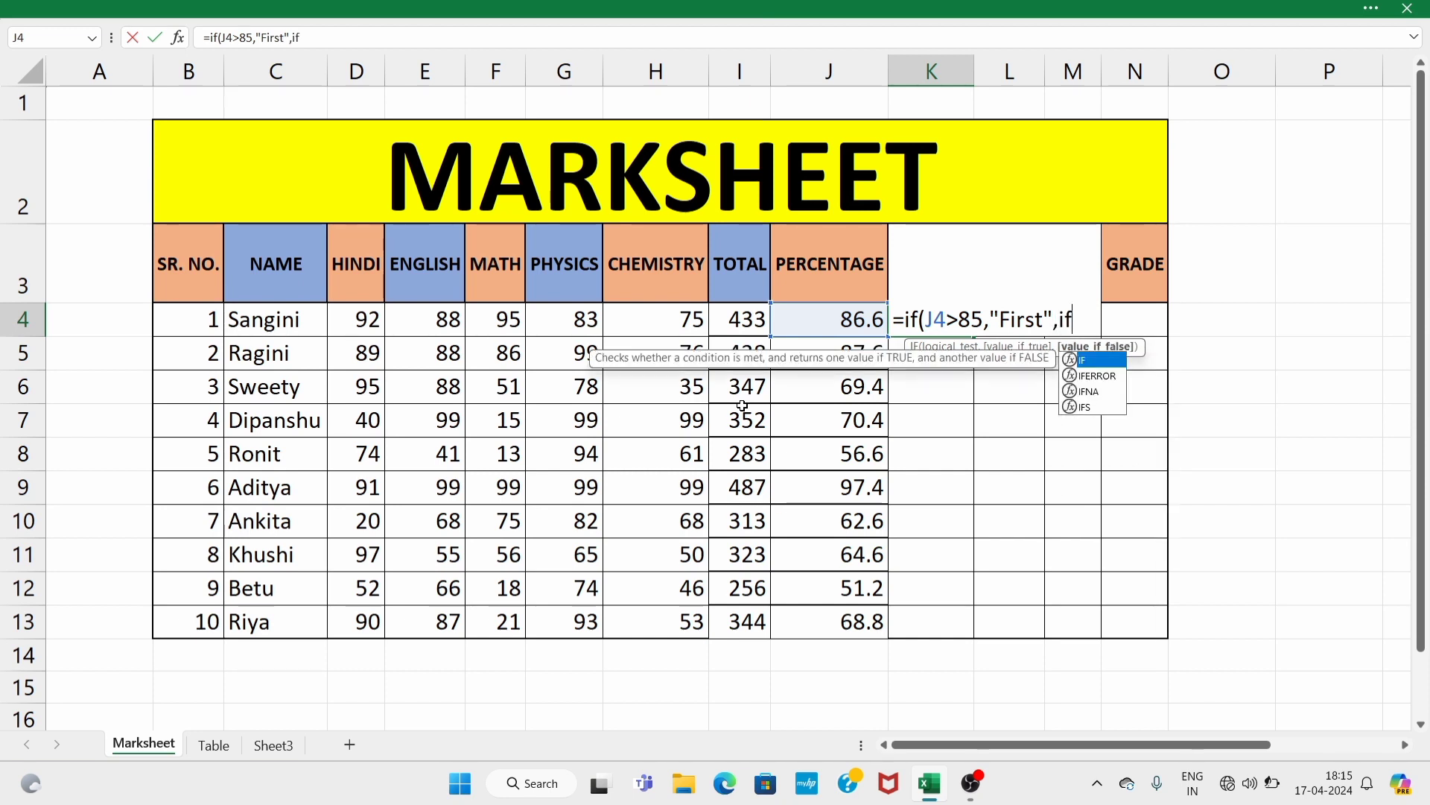
pyautogui.write('(')
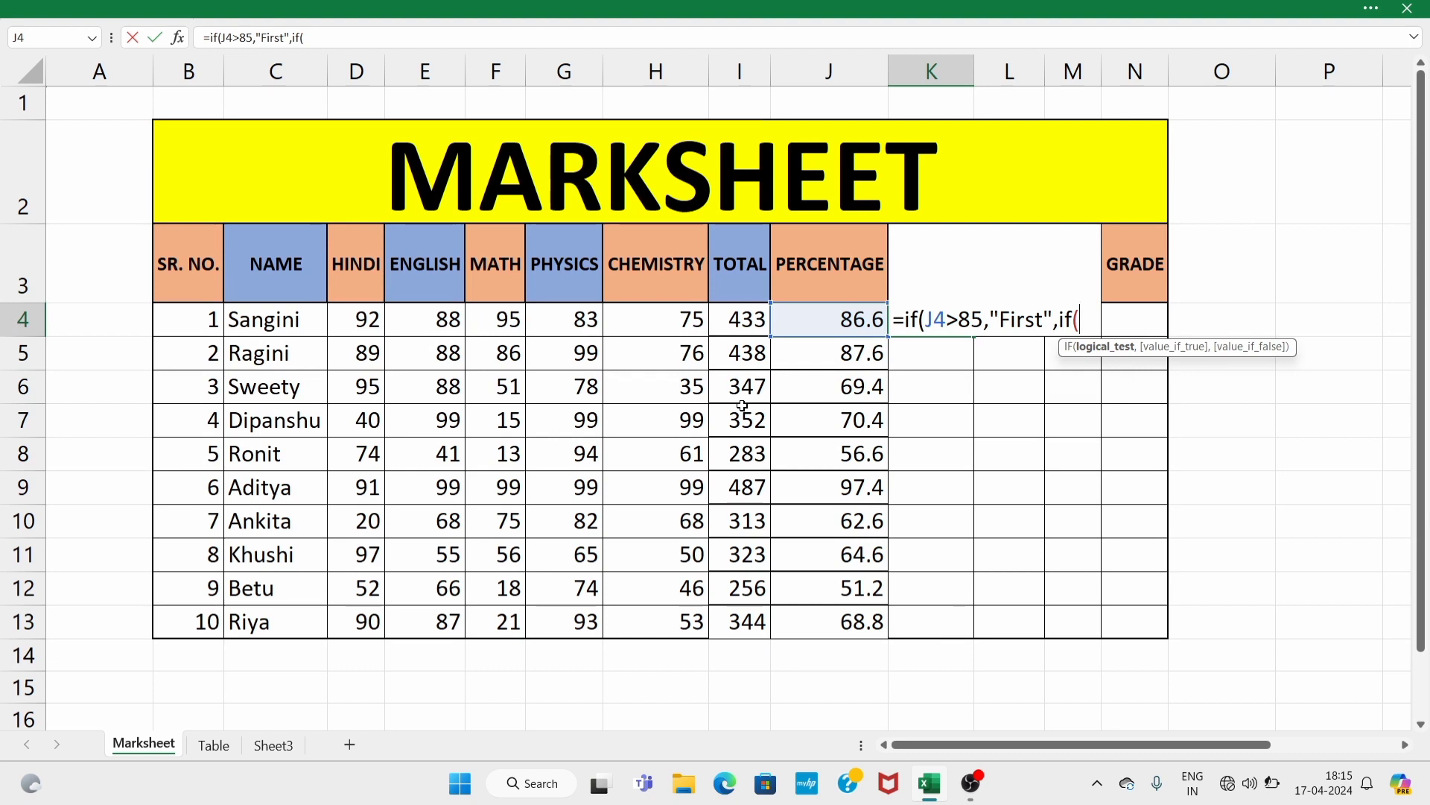
pyautogui.press('Left')
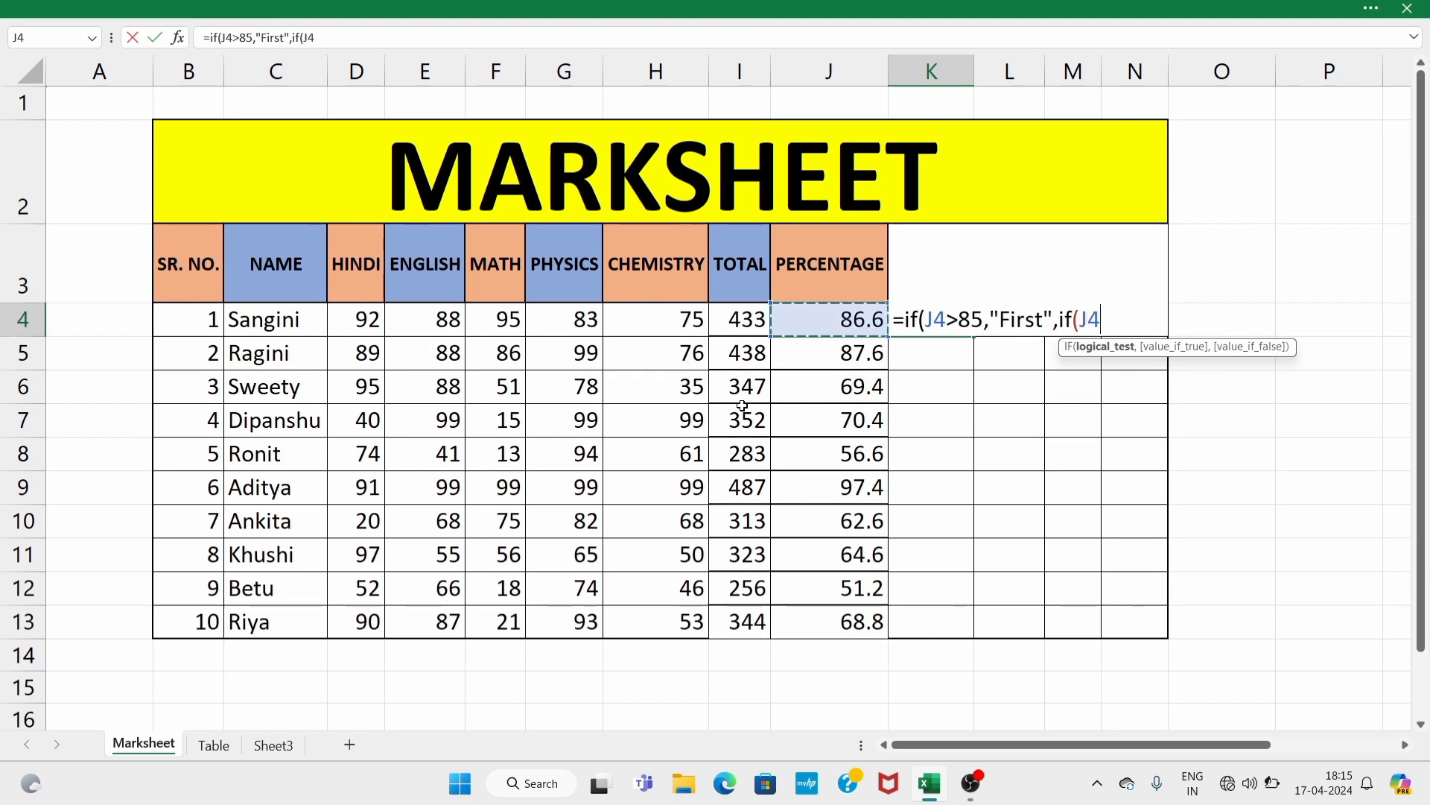
pyautogui.write('>')
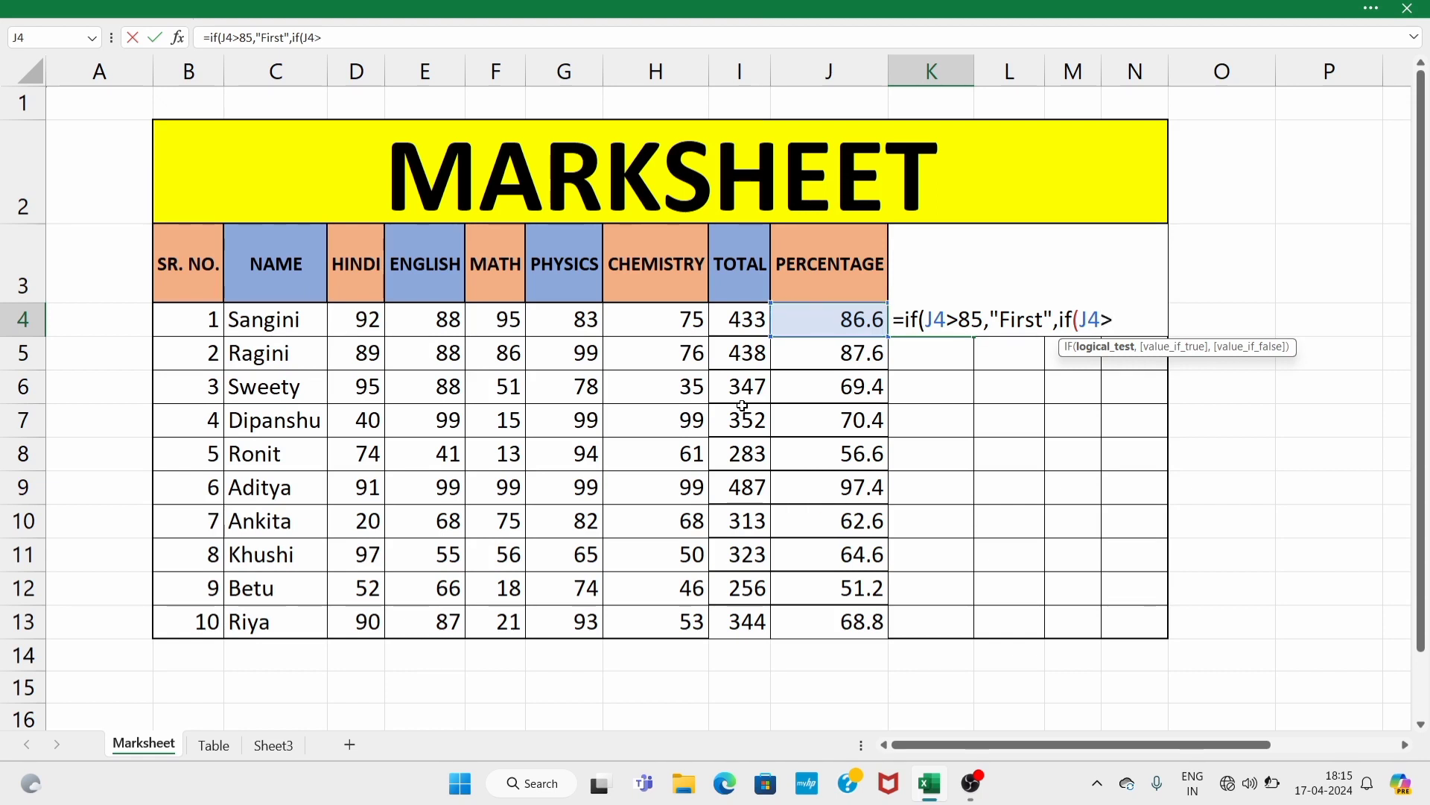
pyautogui.write('65,')
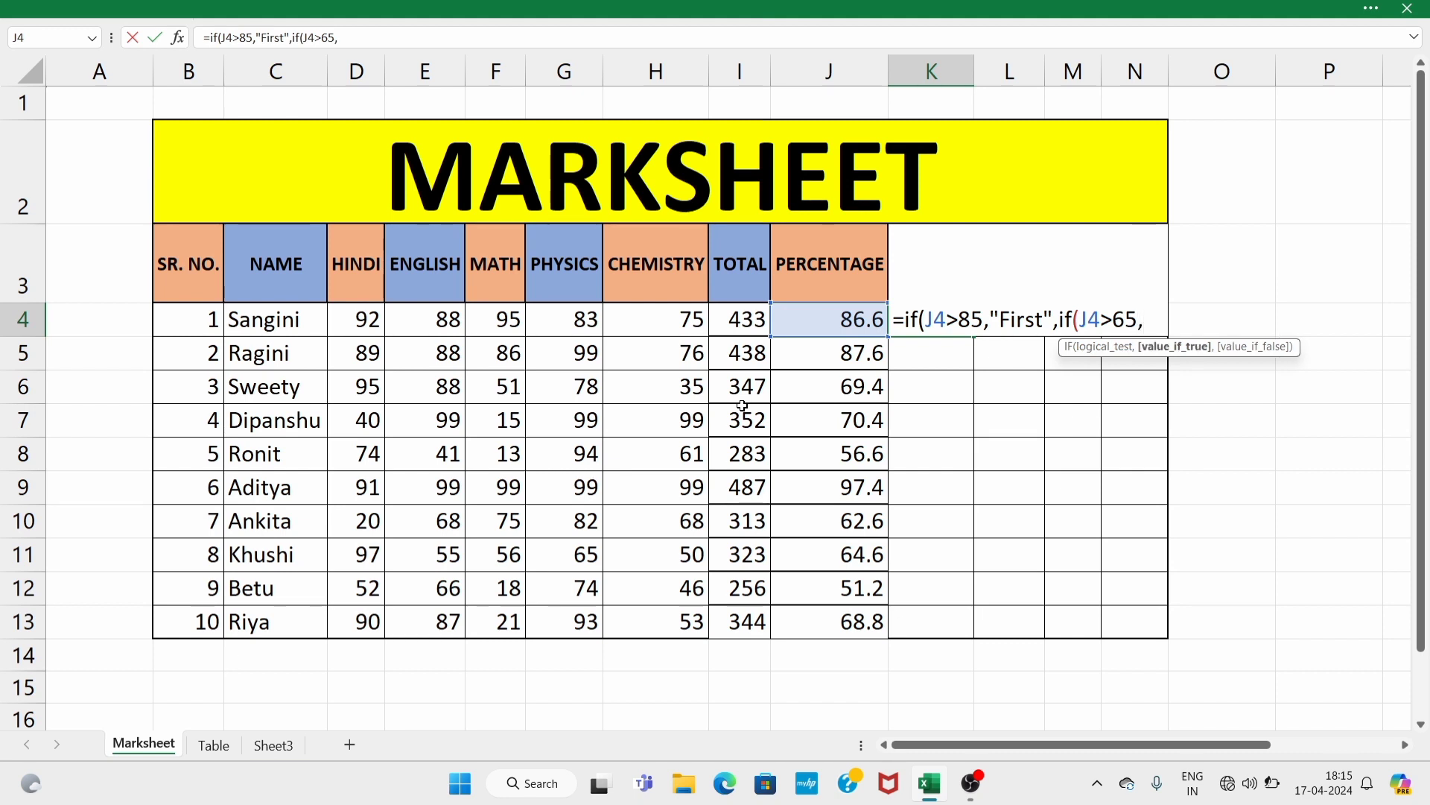
pyautogui.write('"')
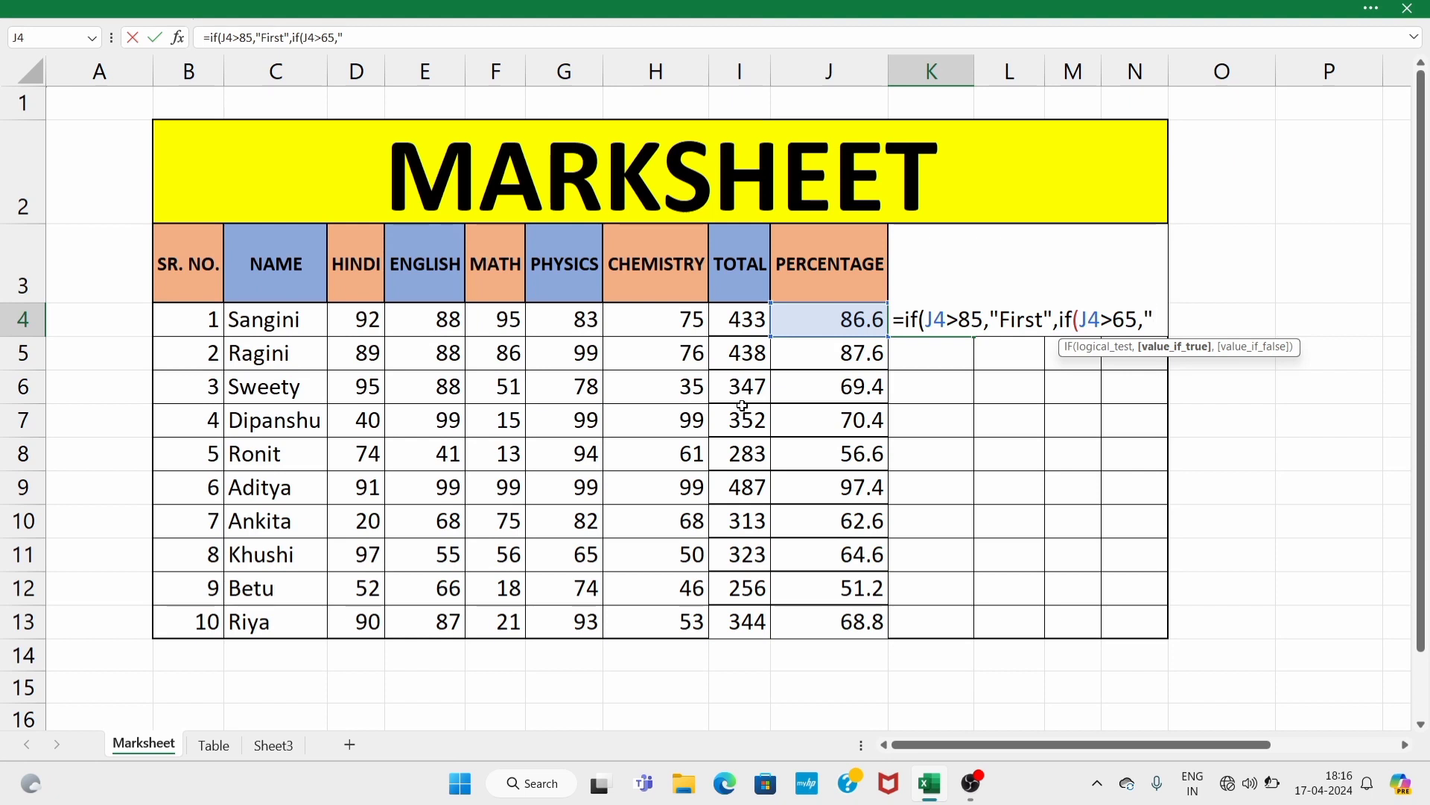
pyautogui.write('Se')
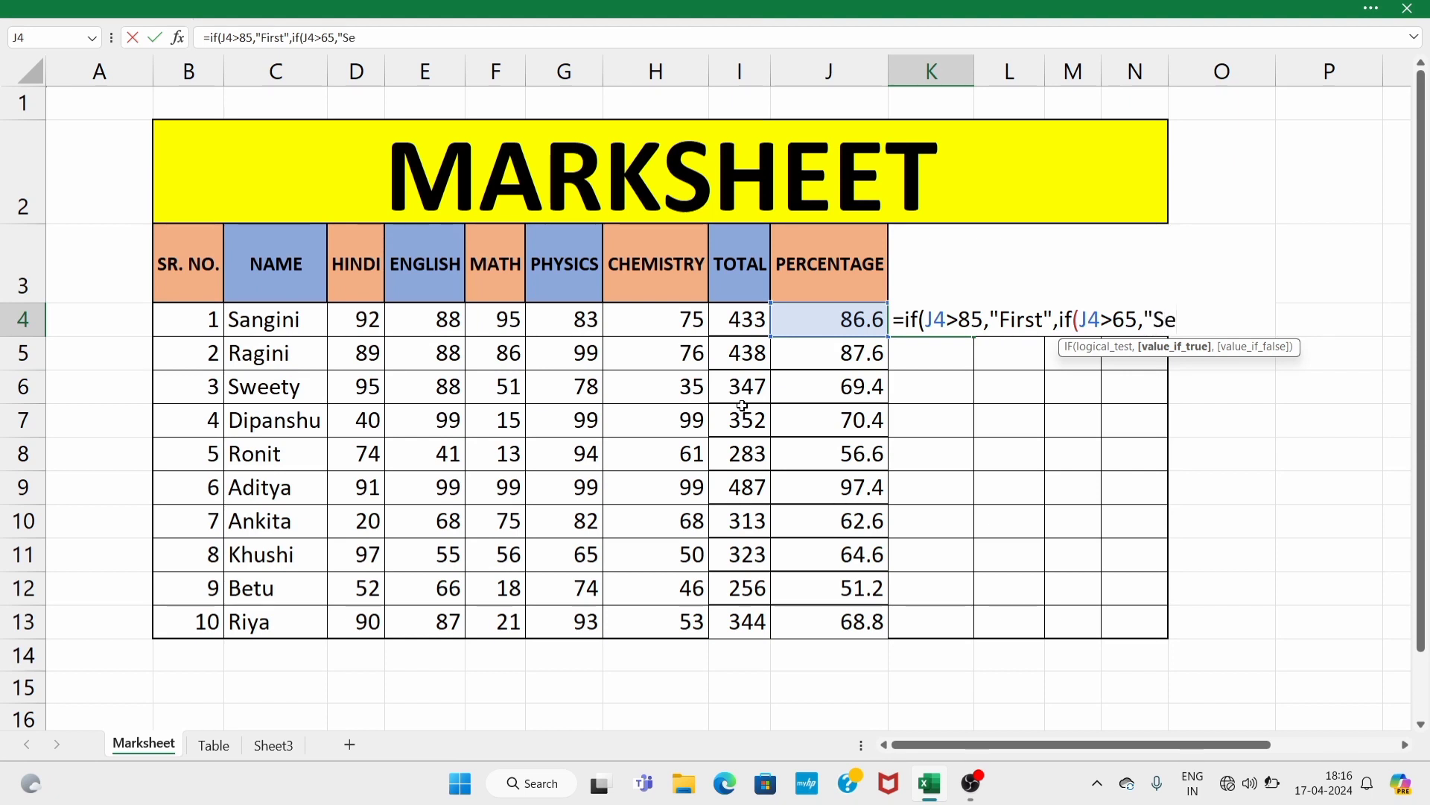
pyautogui.write('cond"')
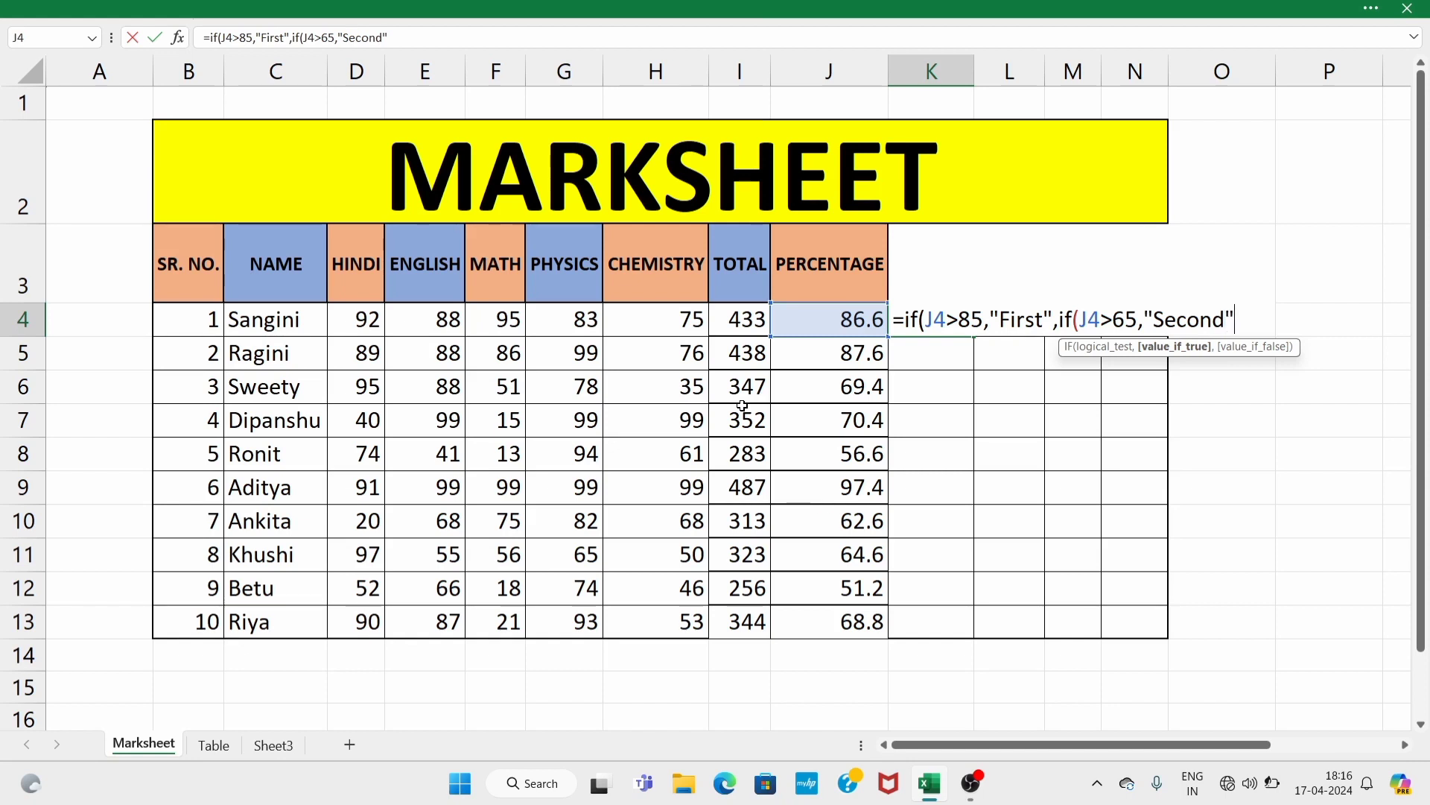
# Step: Nest a third IF in the K4 formula that returns "Third" when the percentage in J4 is greater than 45
pyautogui.write(',if')
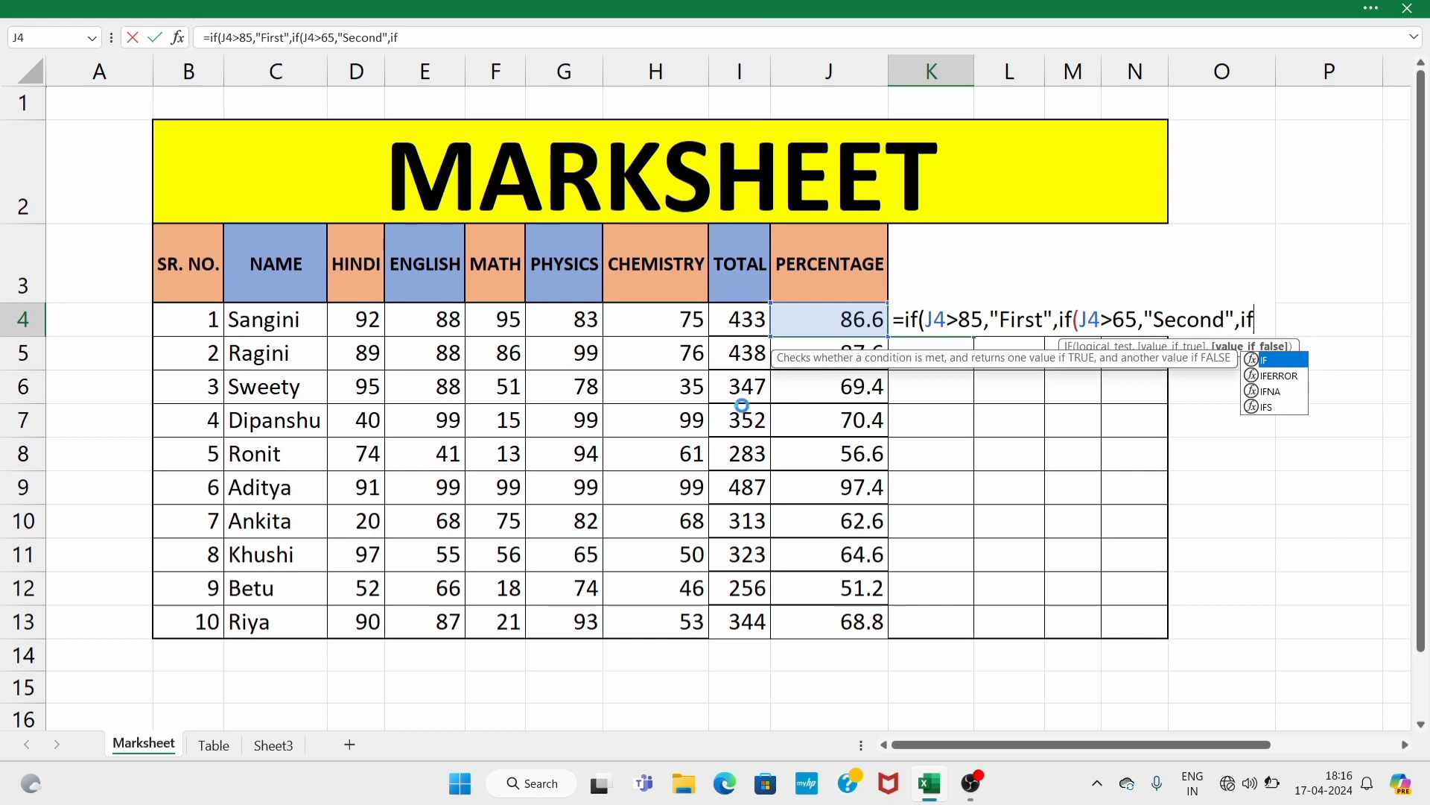
pyautogui.press('Return')
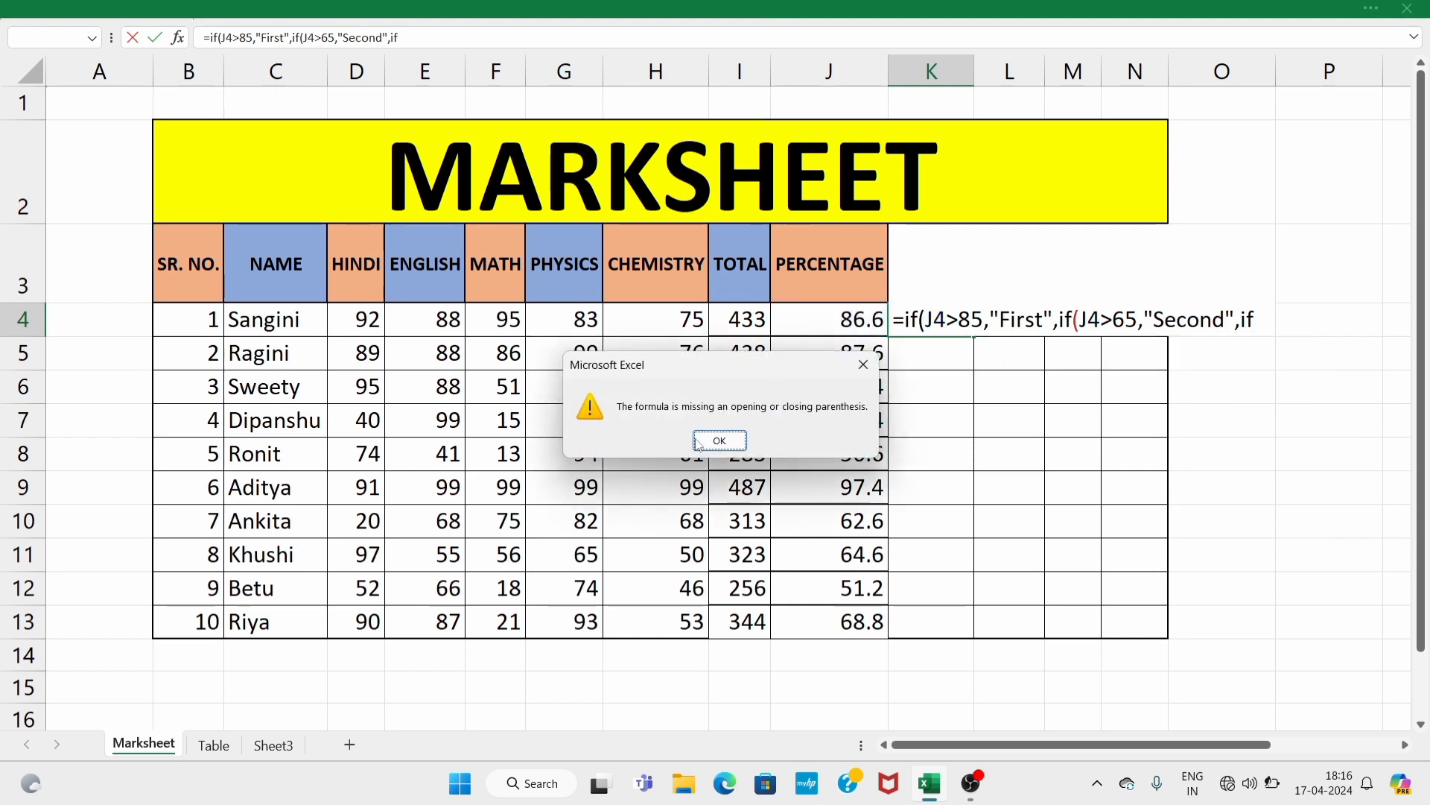
pyautogui.click(863, 364)
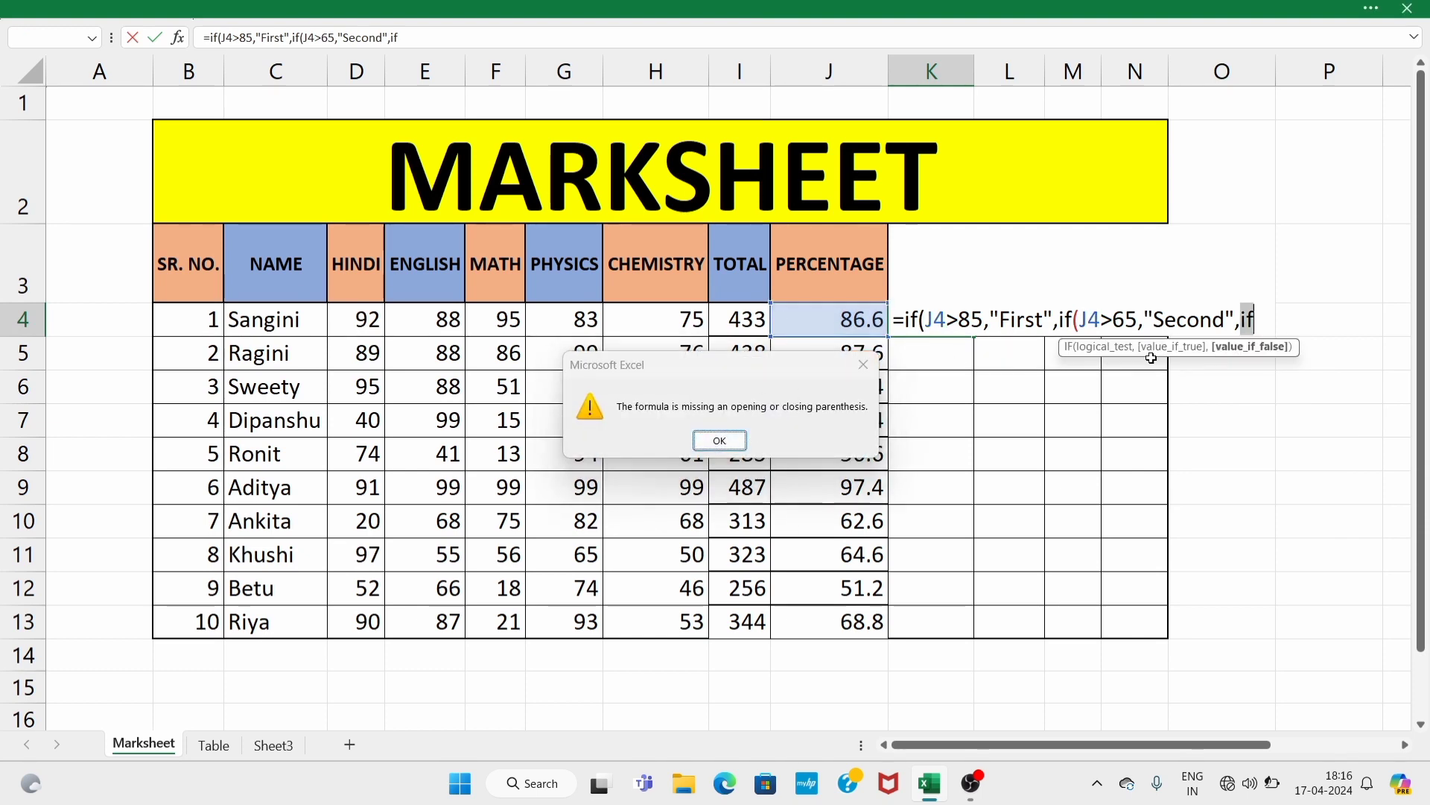
pyautogui.click(1261, 324)
pyautogui.write('(')
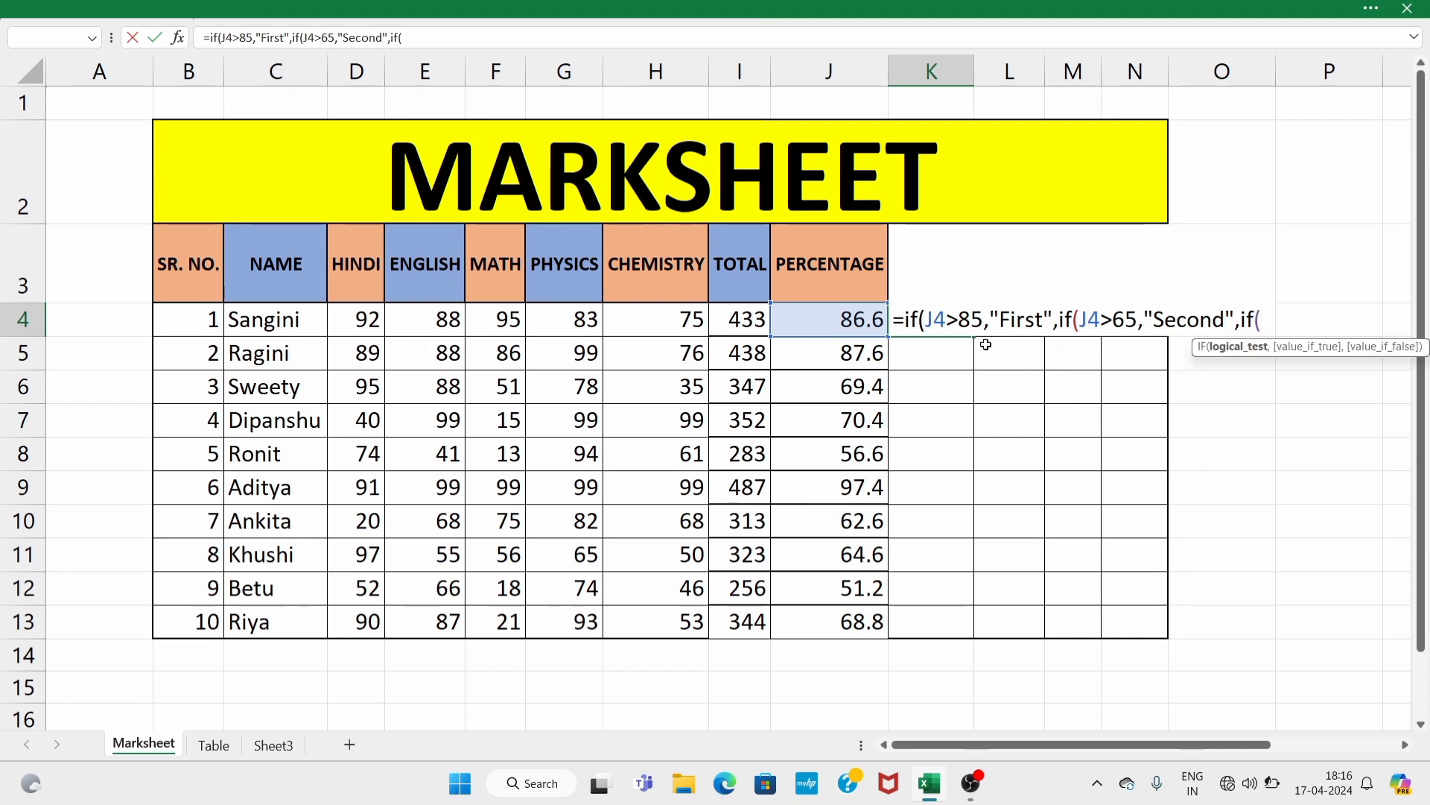
pyautogui.click(854, 319)
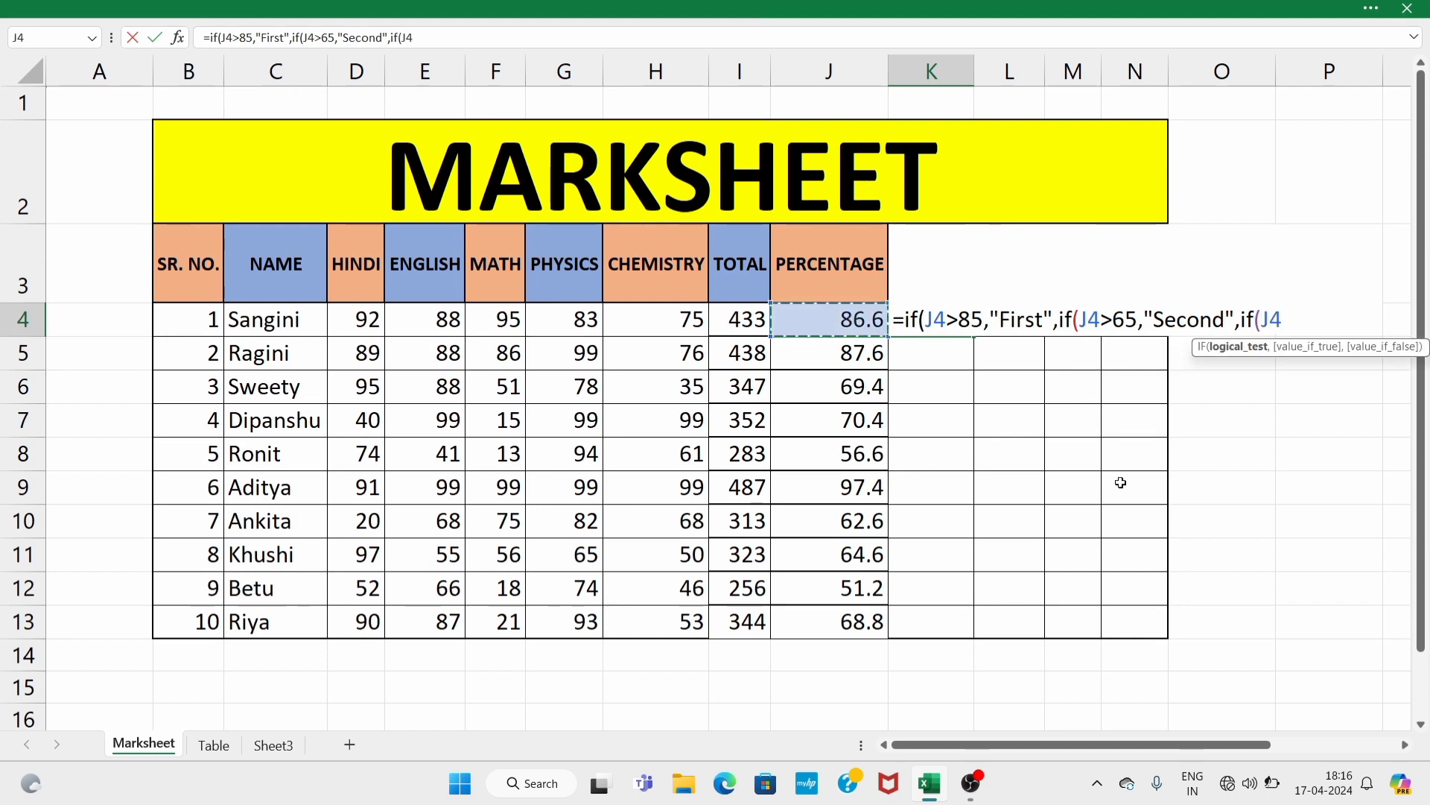
pyautogui.write('>')
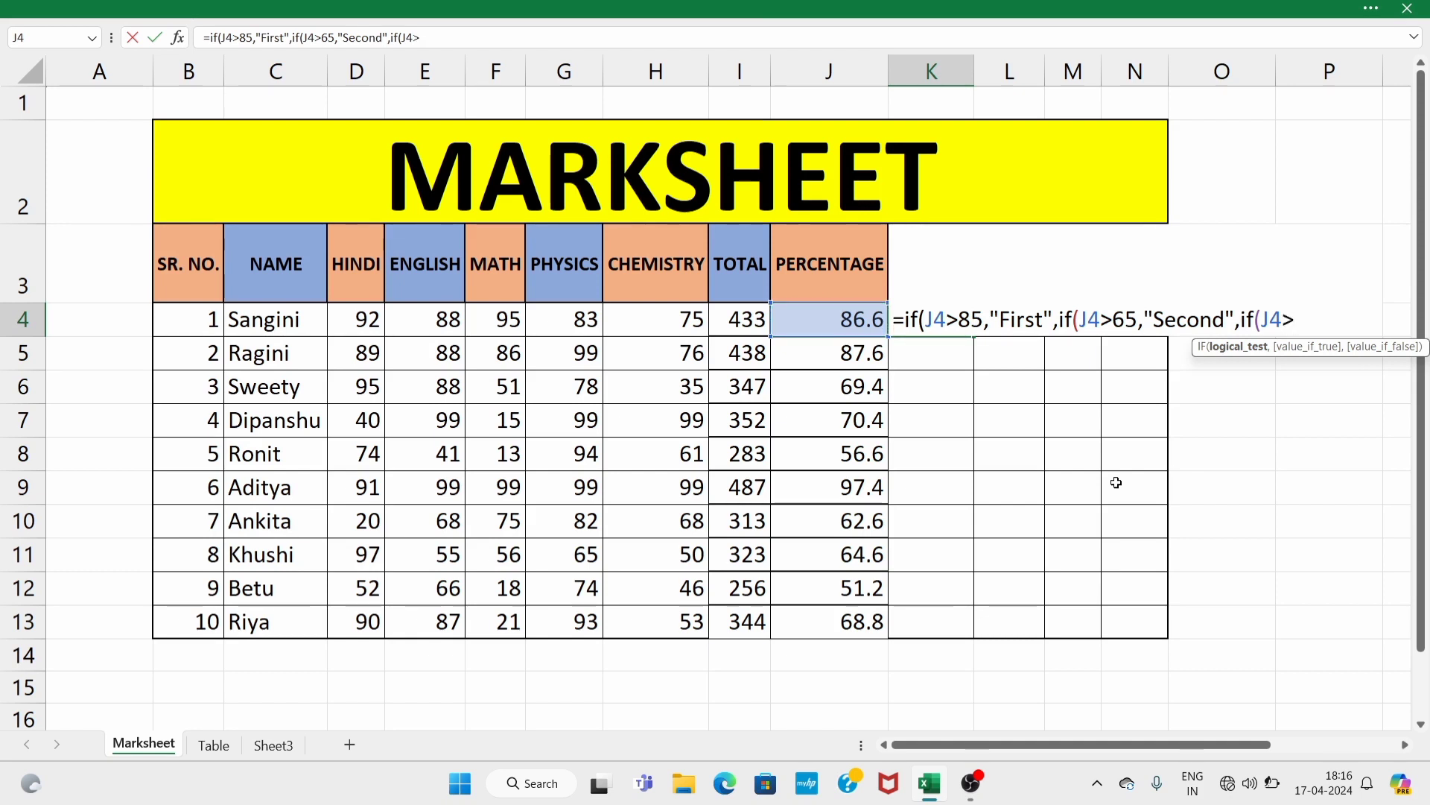
pyautogui.write('45,')
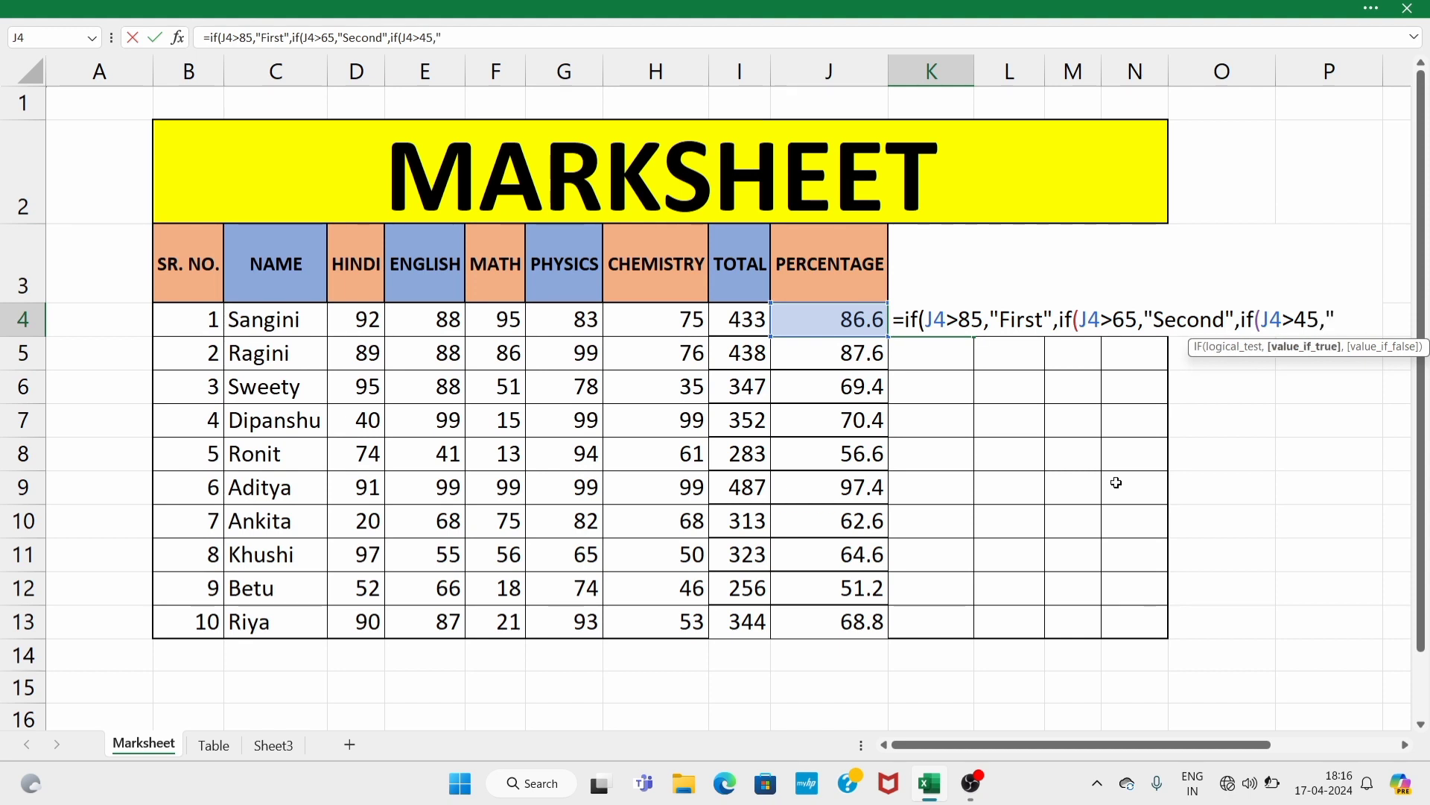
pyautogui.write('"Third"')
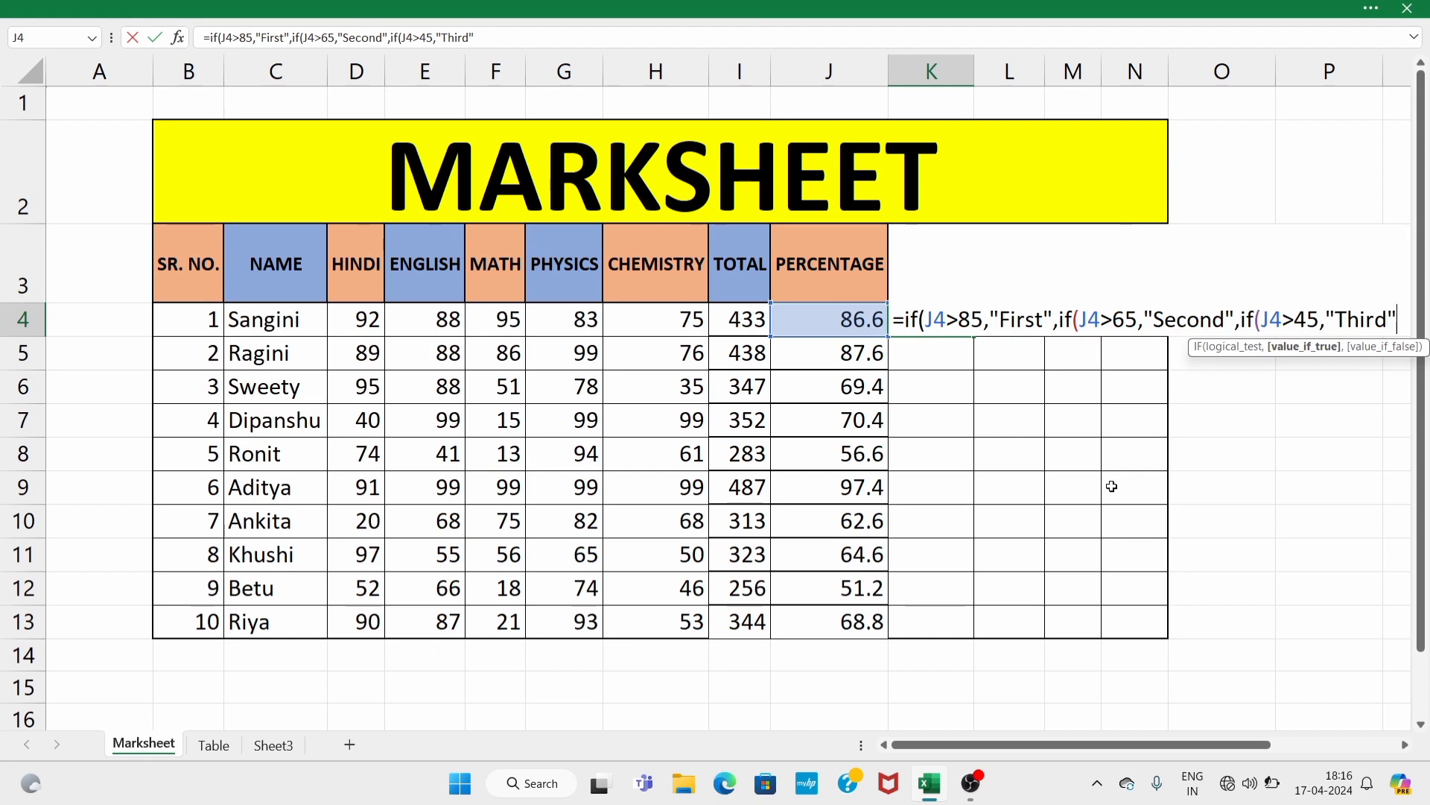
# Step: Finish the K4 formula with "Fail" as the fallback value and fill it down the DIVISION column to row 13
pyautogui.write(',"')
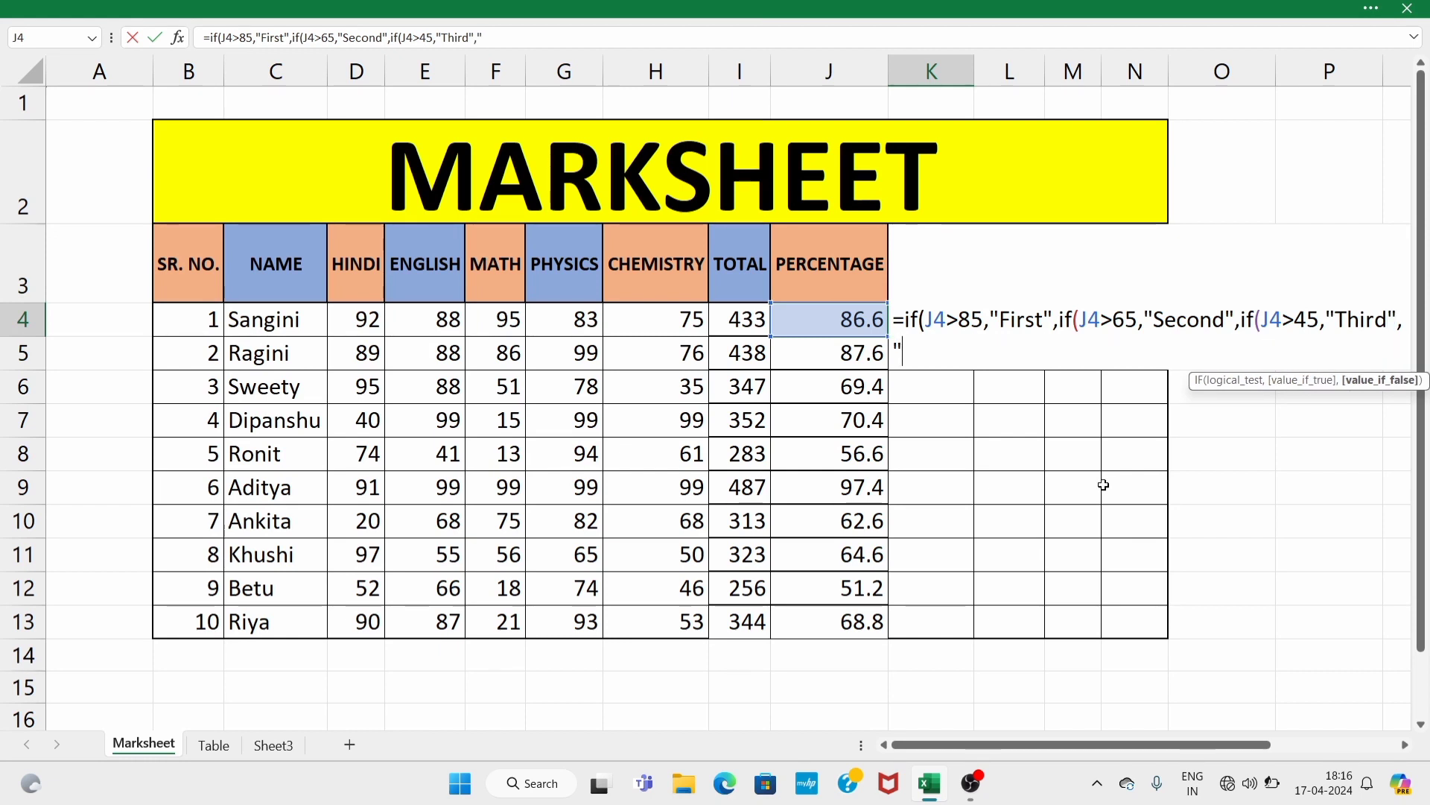
pyautogui.write('Fail')
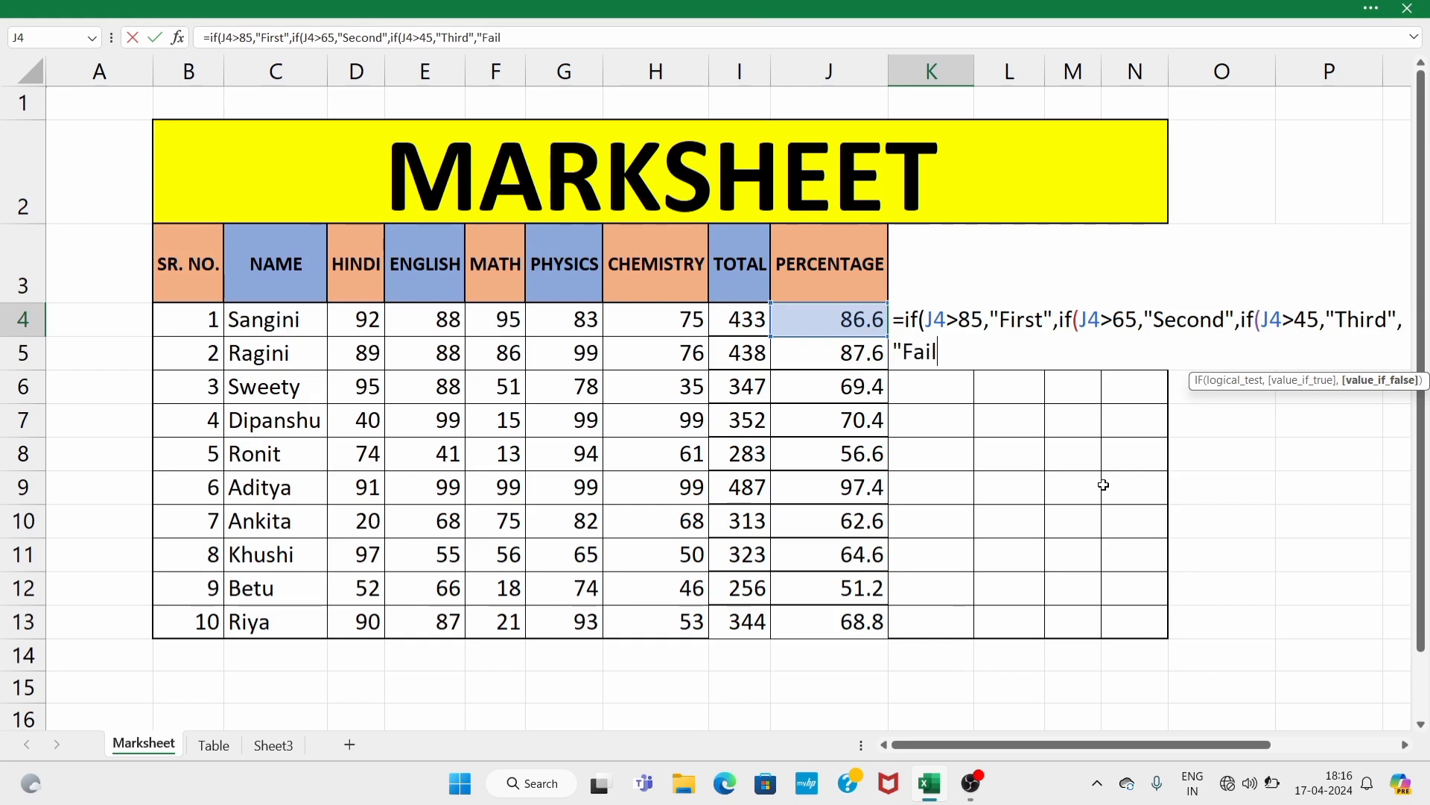
pyautogui.write('")))')
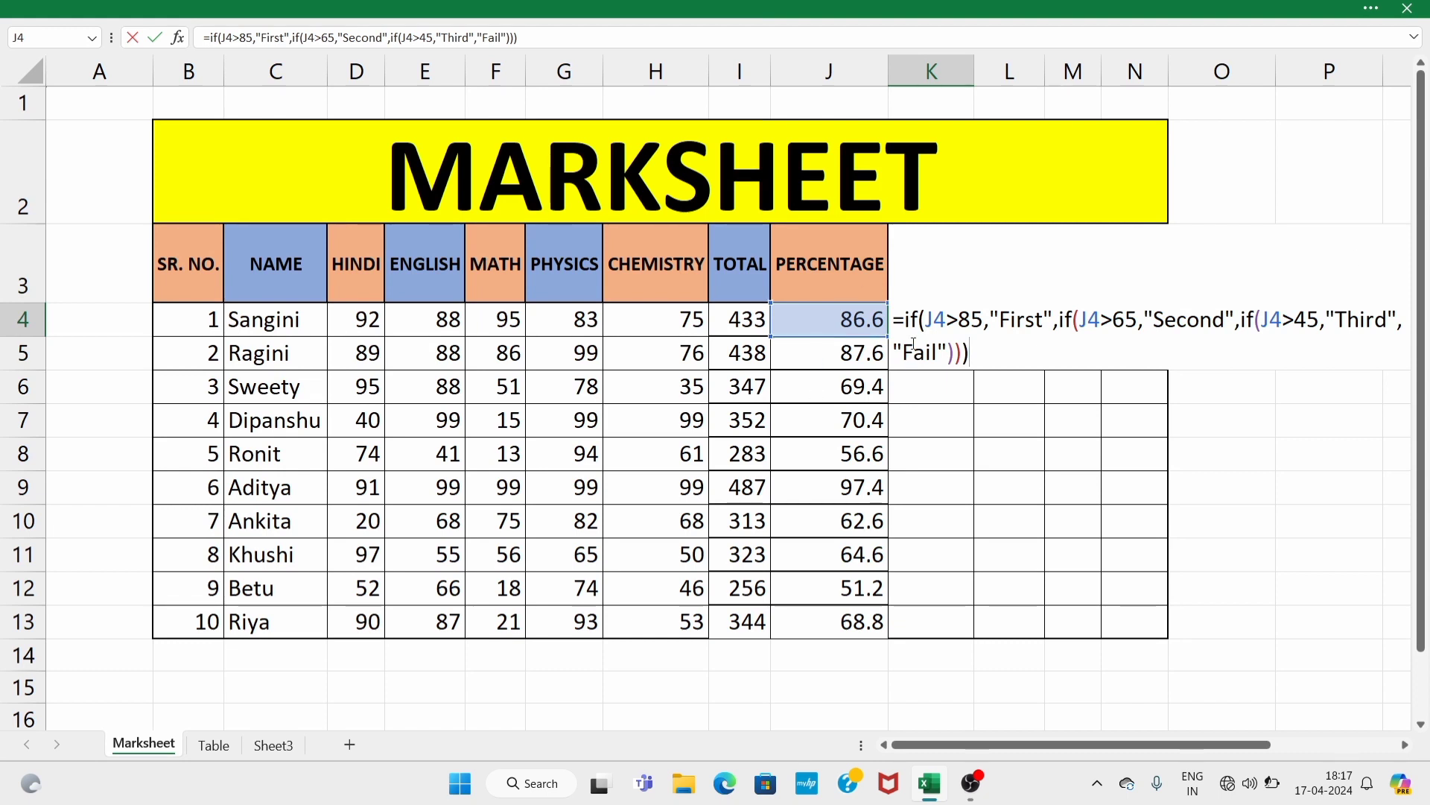
pyautogui.press('Return')
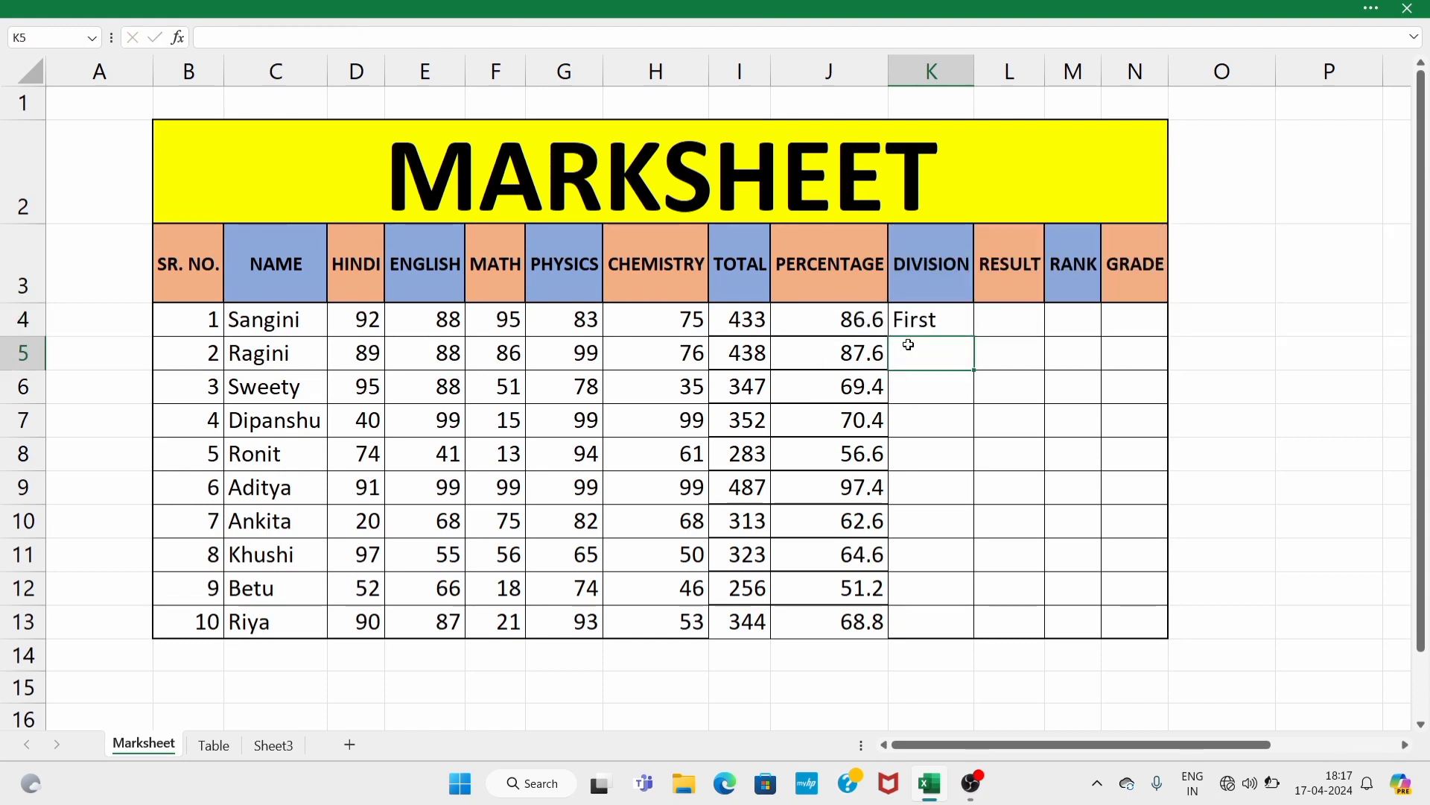
pyautogui.click(937, 322)
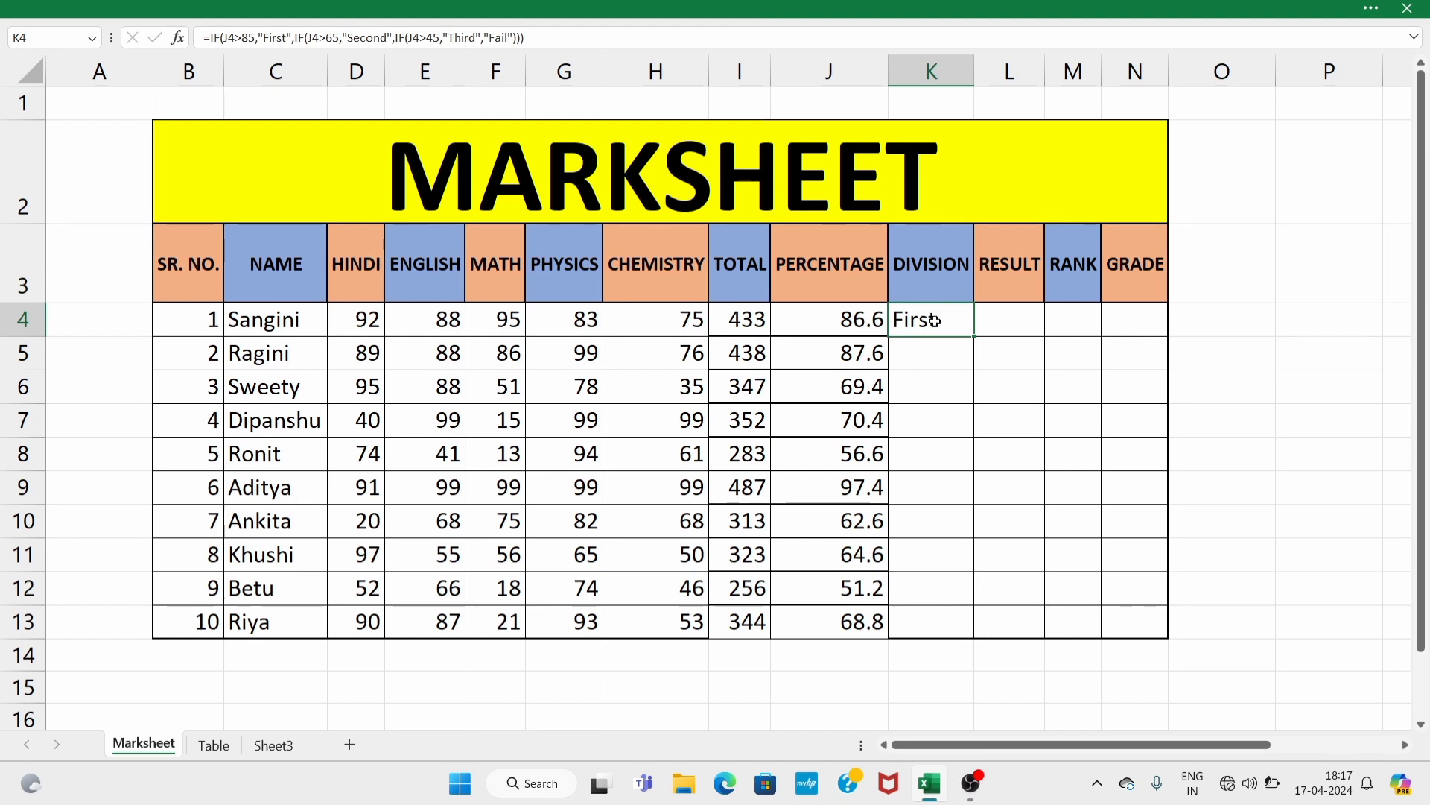
pyautogui.doubleClick(975, 337)
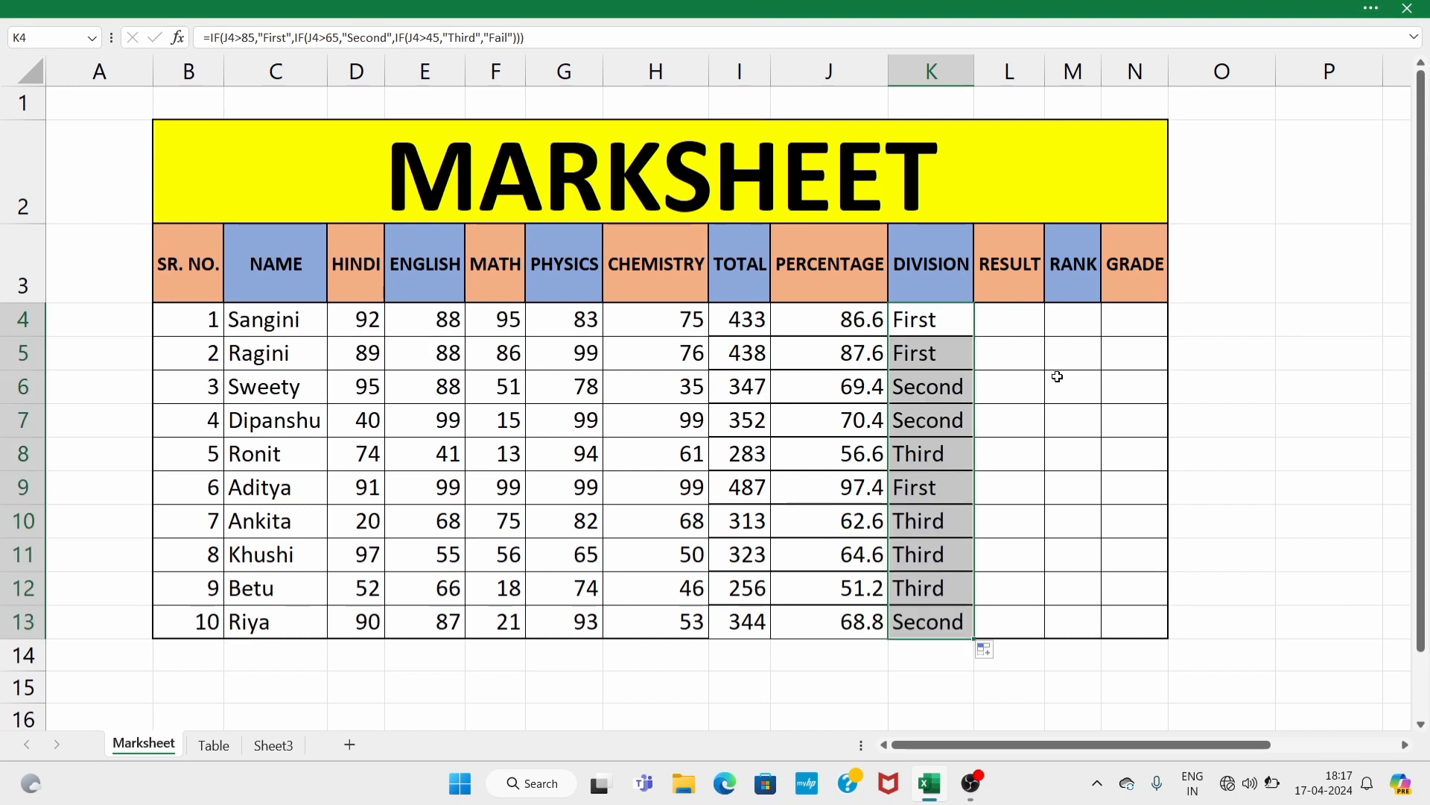
# Step: Begin an IF formula in L4 under RESULT that tests whether the lowest subject mark meets the pass mark, MIN(D4:H4)>=33
pyautogui.click(1022, 332)
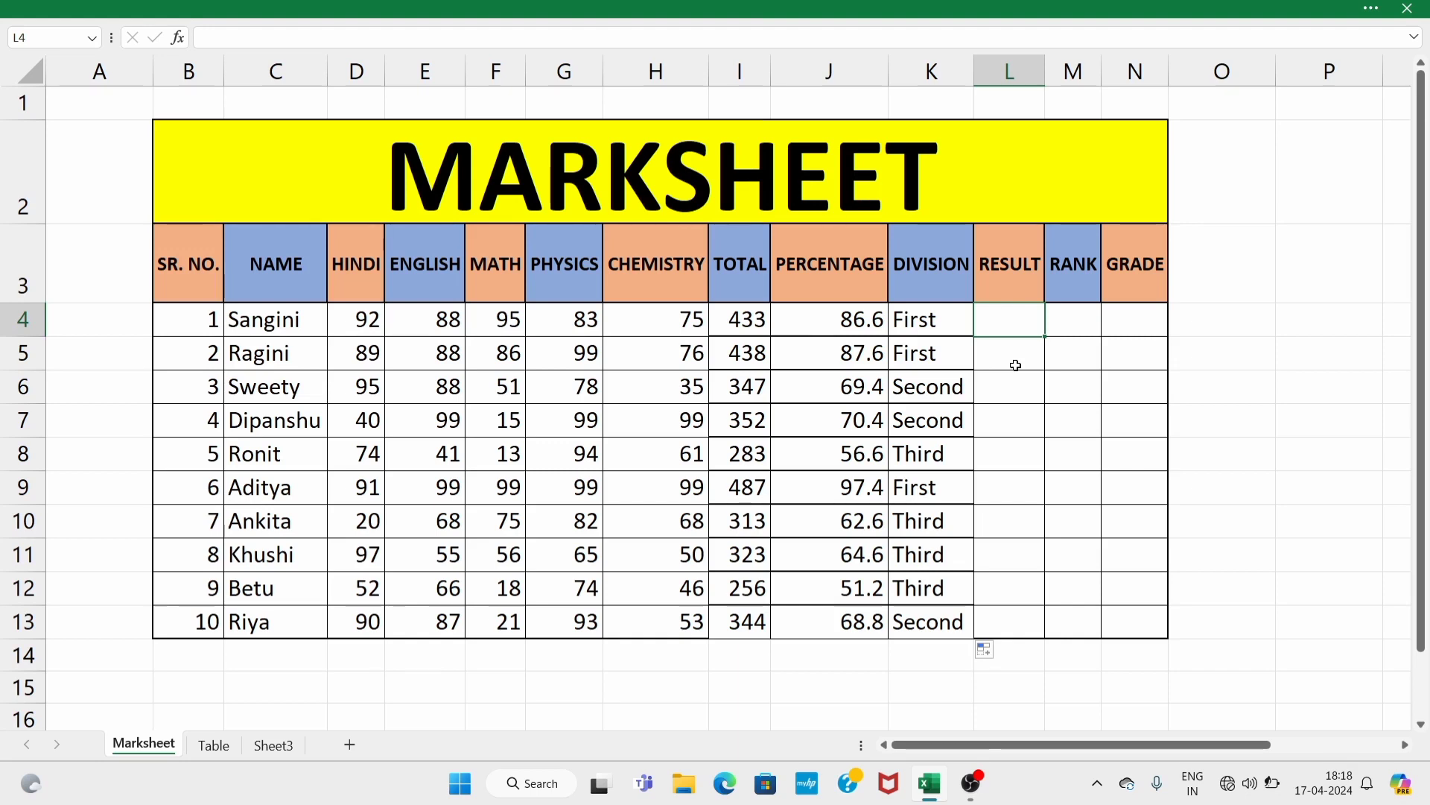
pyautogui.write('=if(')
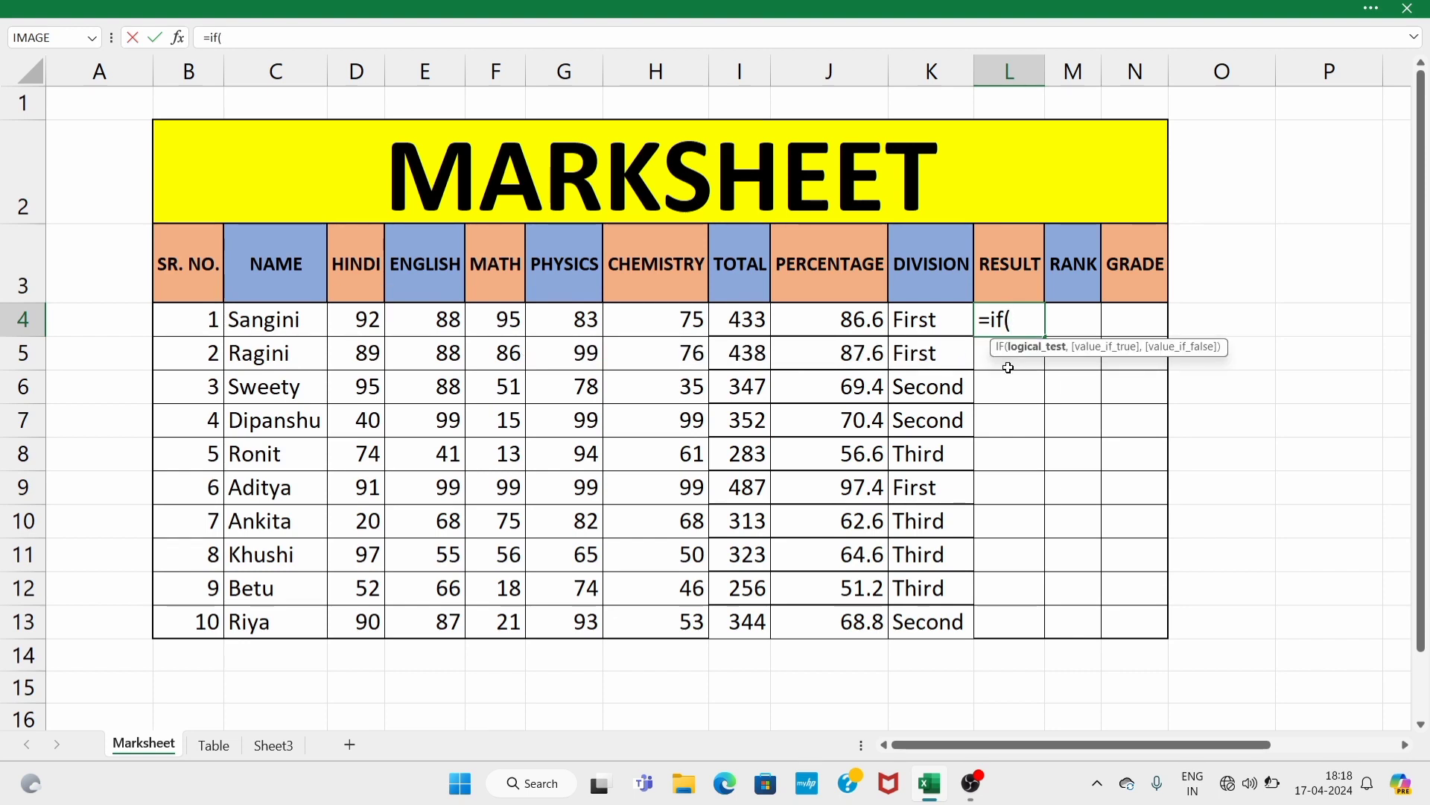
pyautogui.write('min')
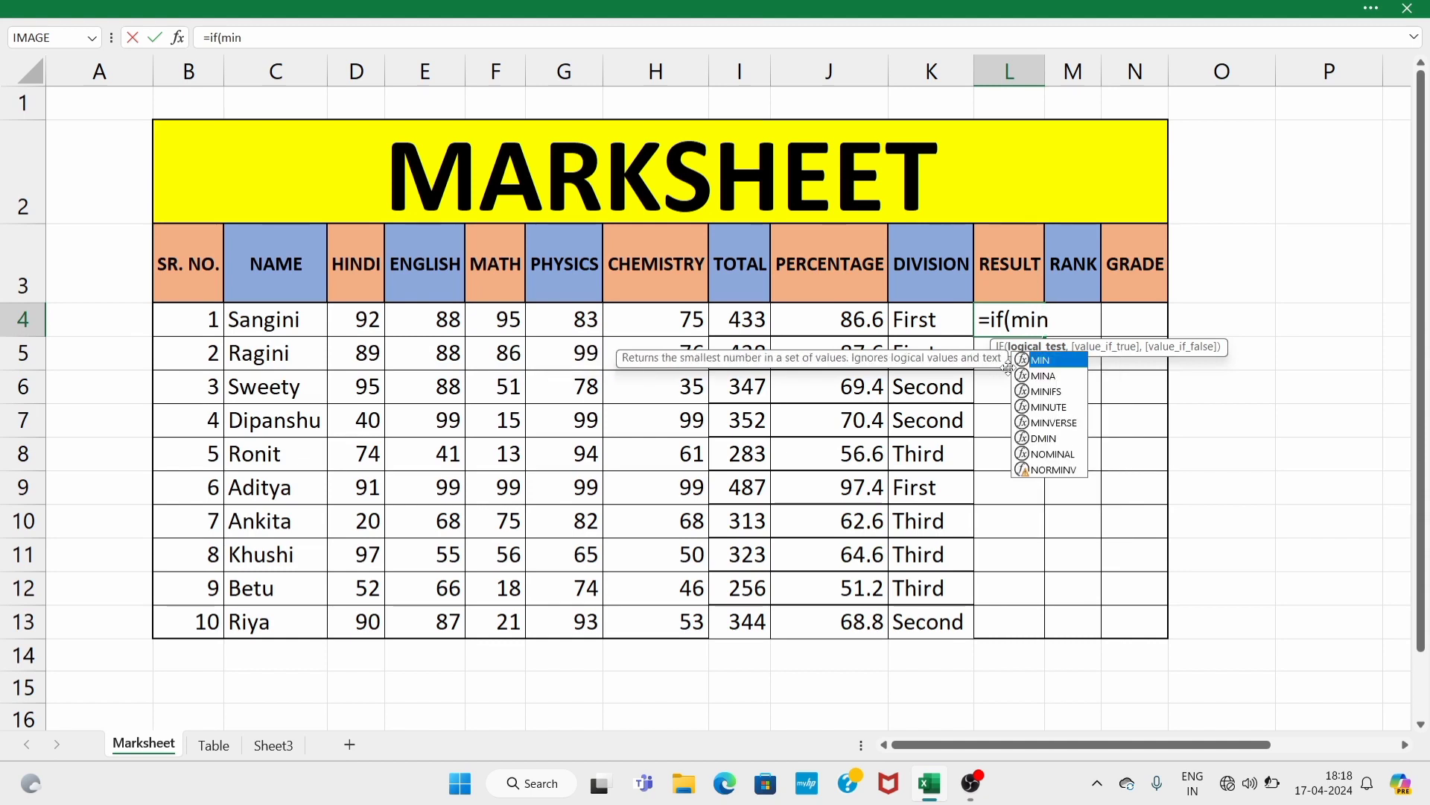
pyautogui.write('(')
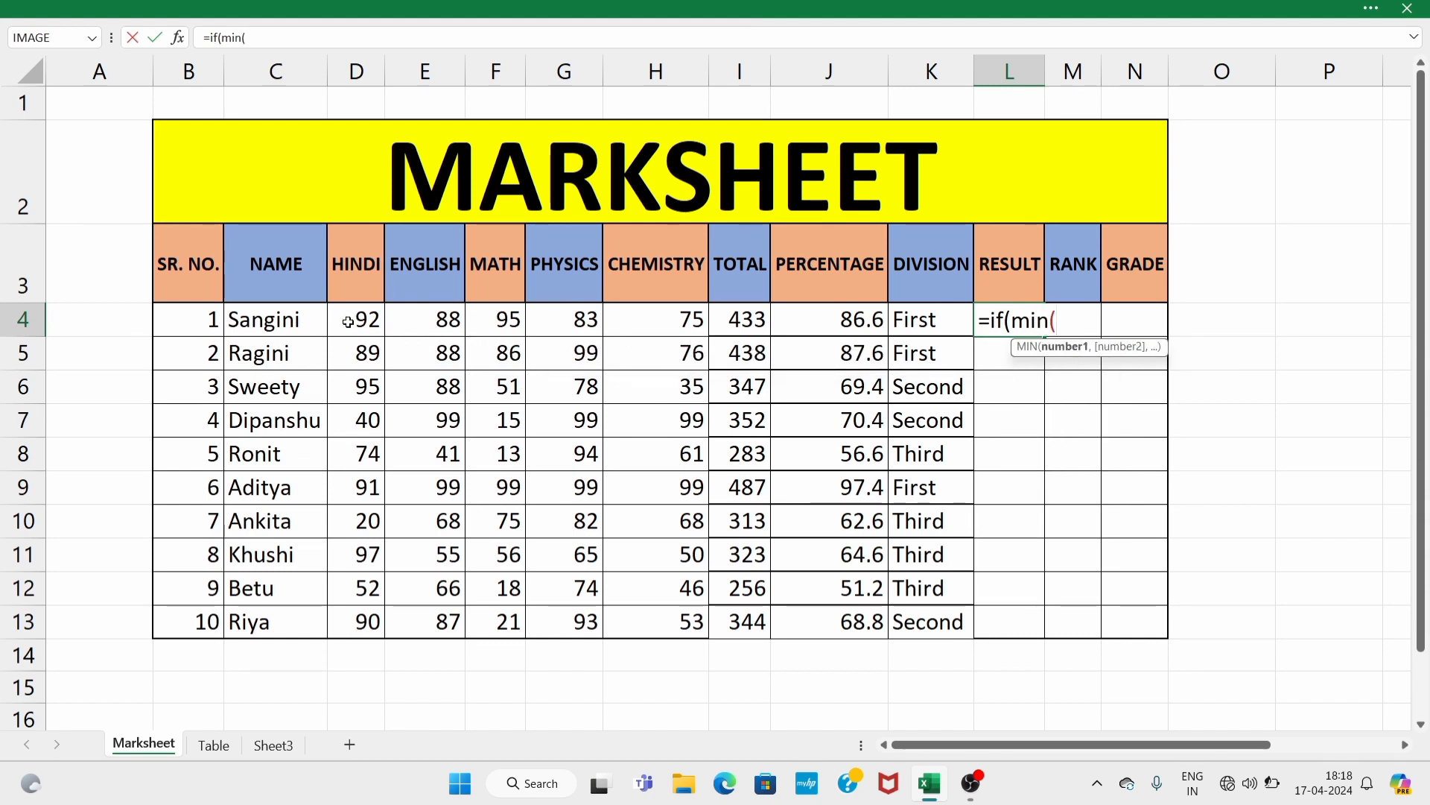
pyautogui.moveTo(348, 321); pyautogui.dragTo(618, 333)
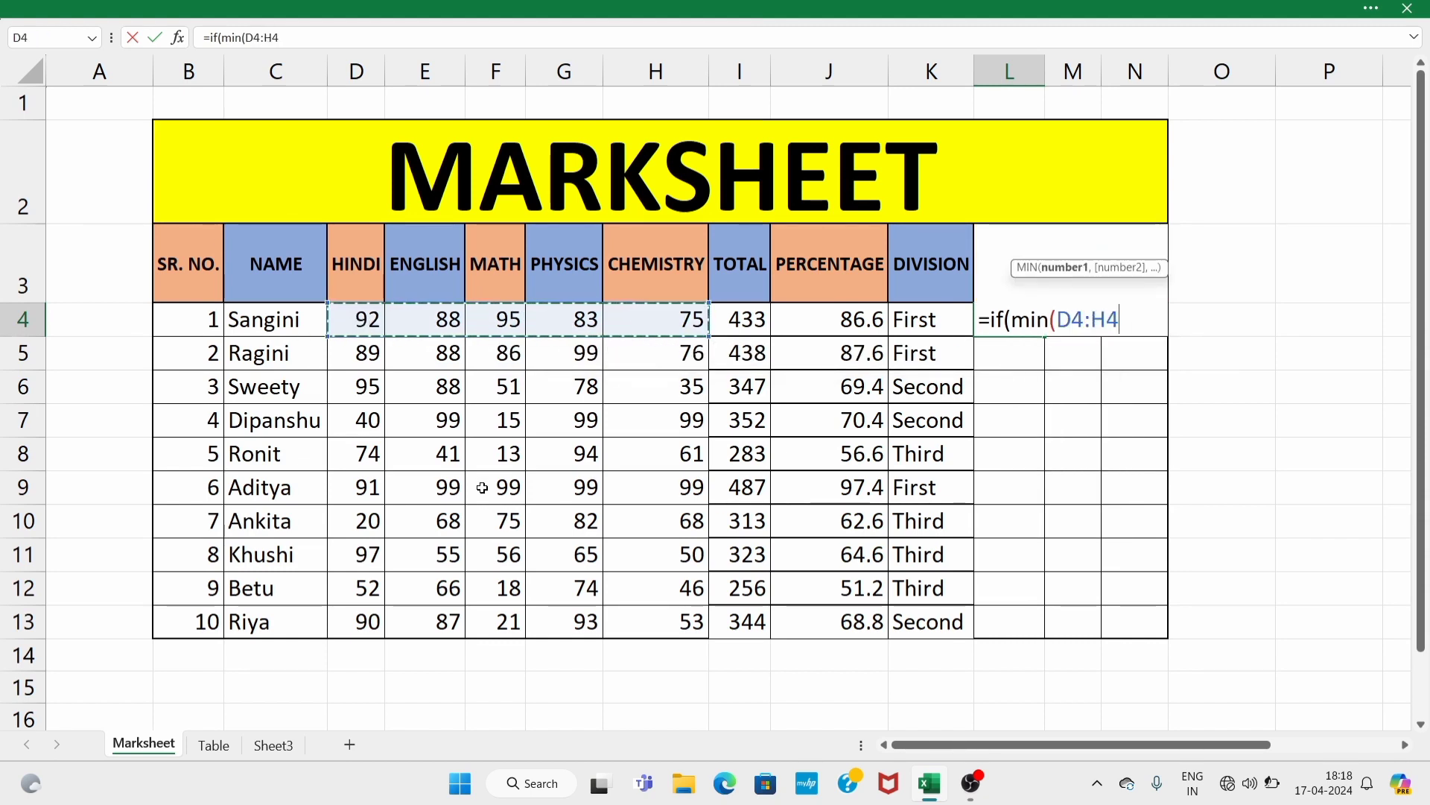
pyautogui.write(')>')
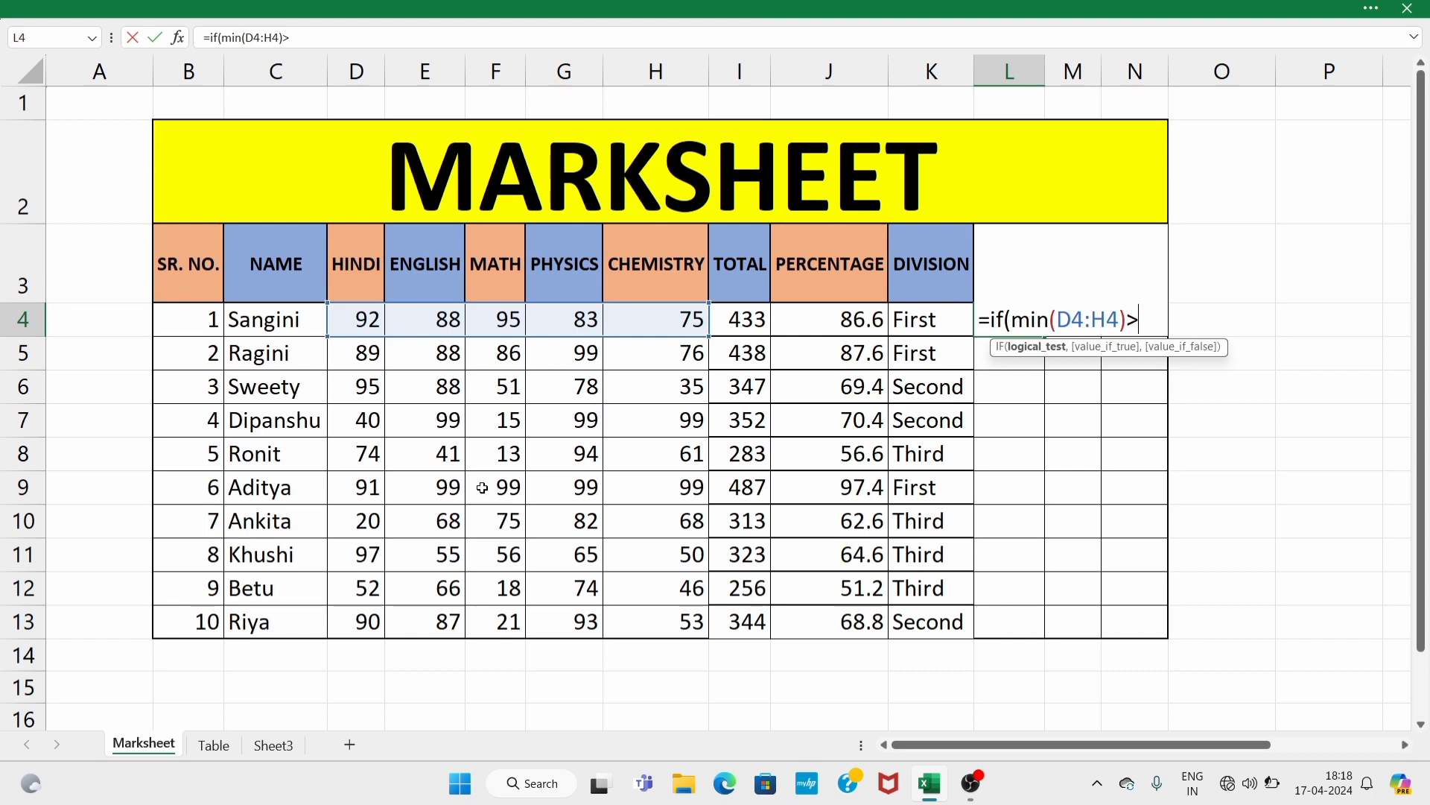
pyautogui.write('=33')
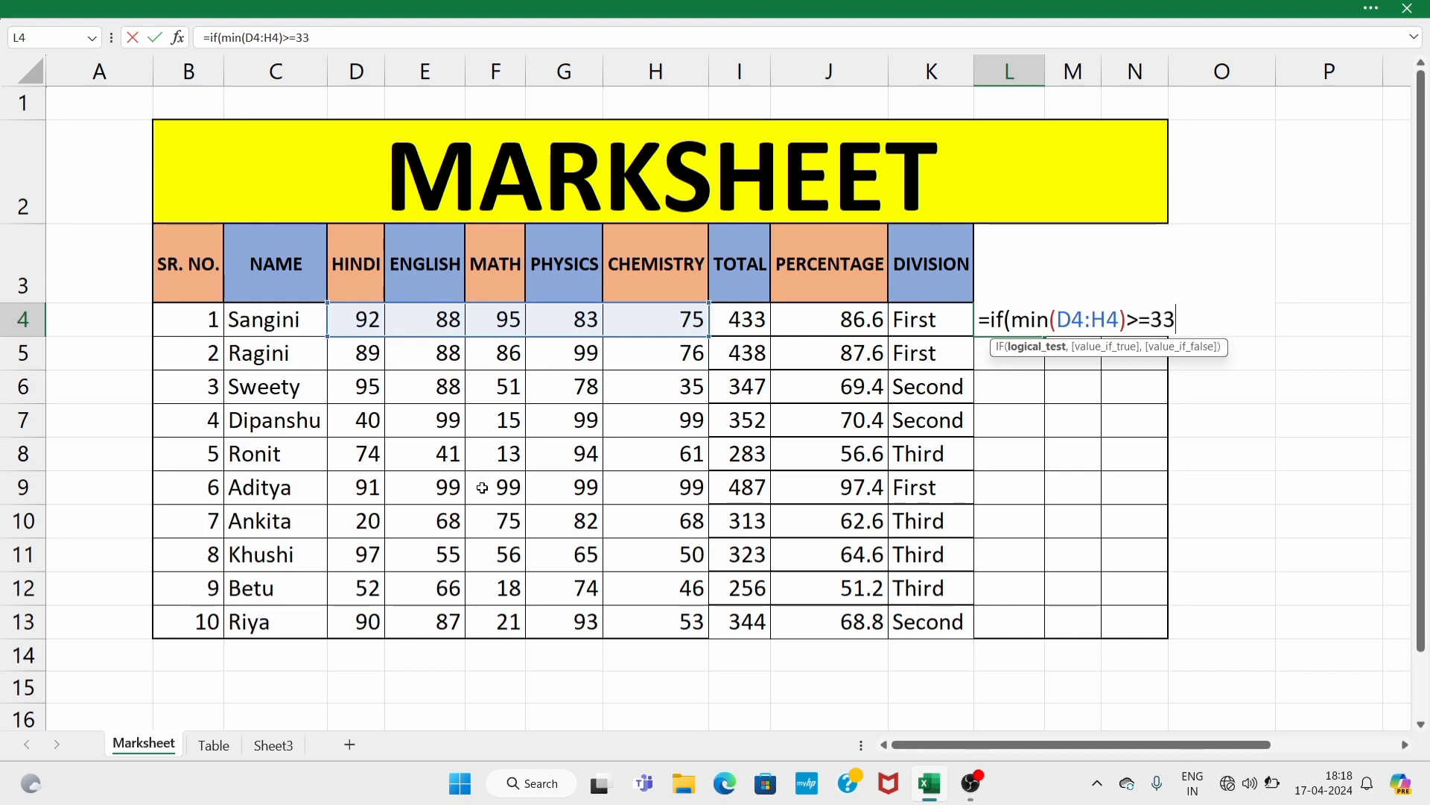
# Step: Complete the L4 formula so it returns "Pass" when the test is met and "Fail" otherwise
pyautogui.write(',"')
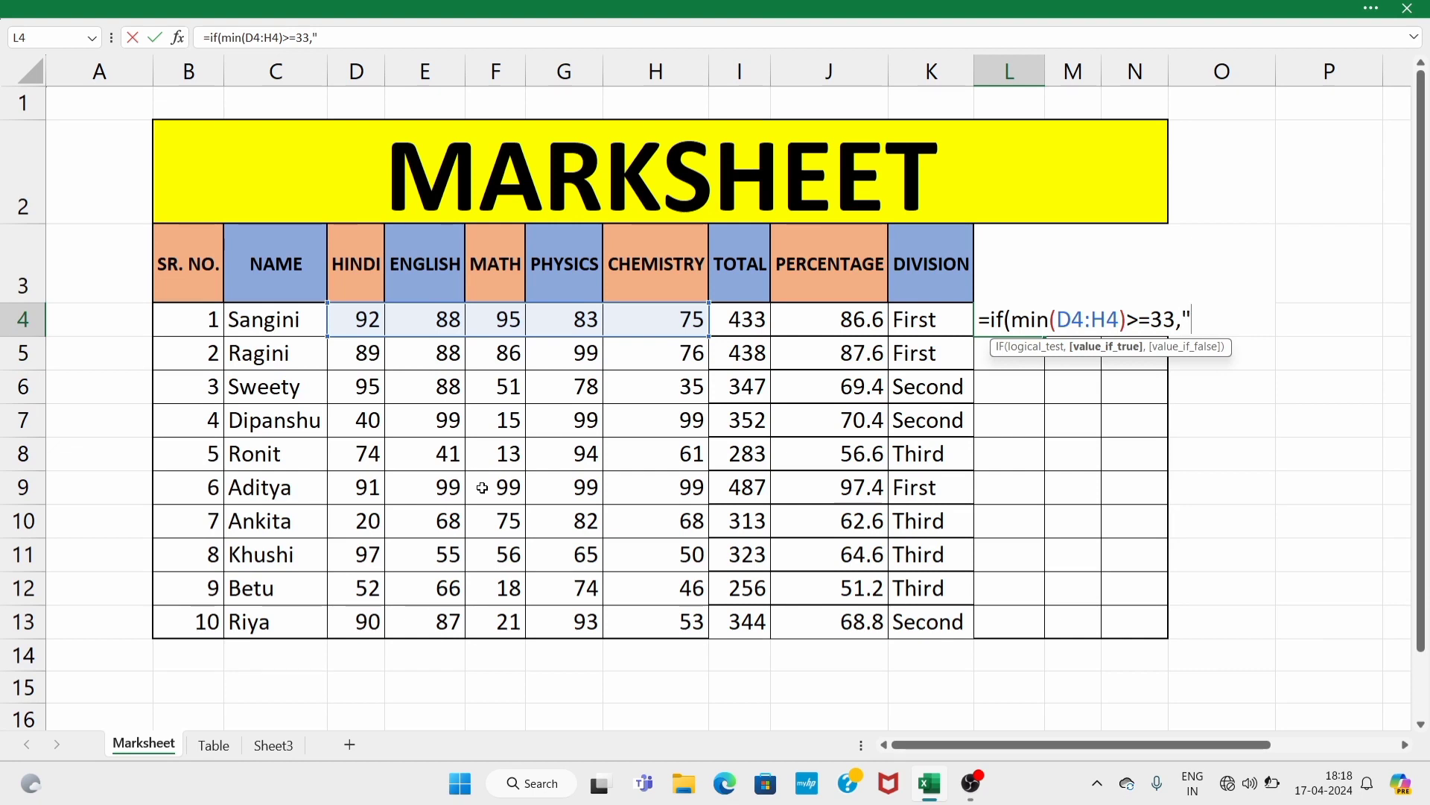
pyautogui.write('Pass')
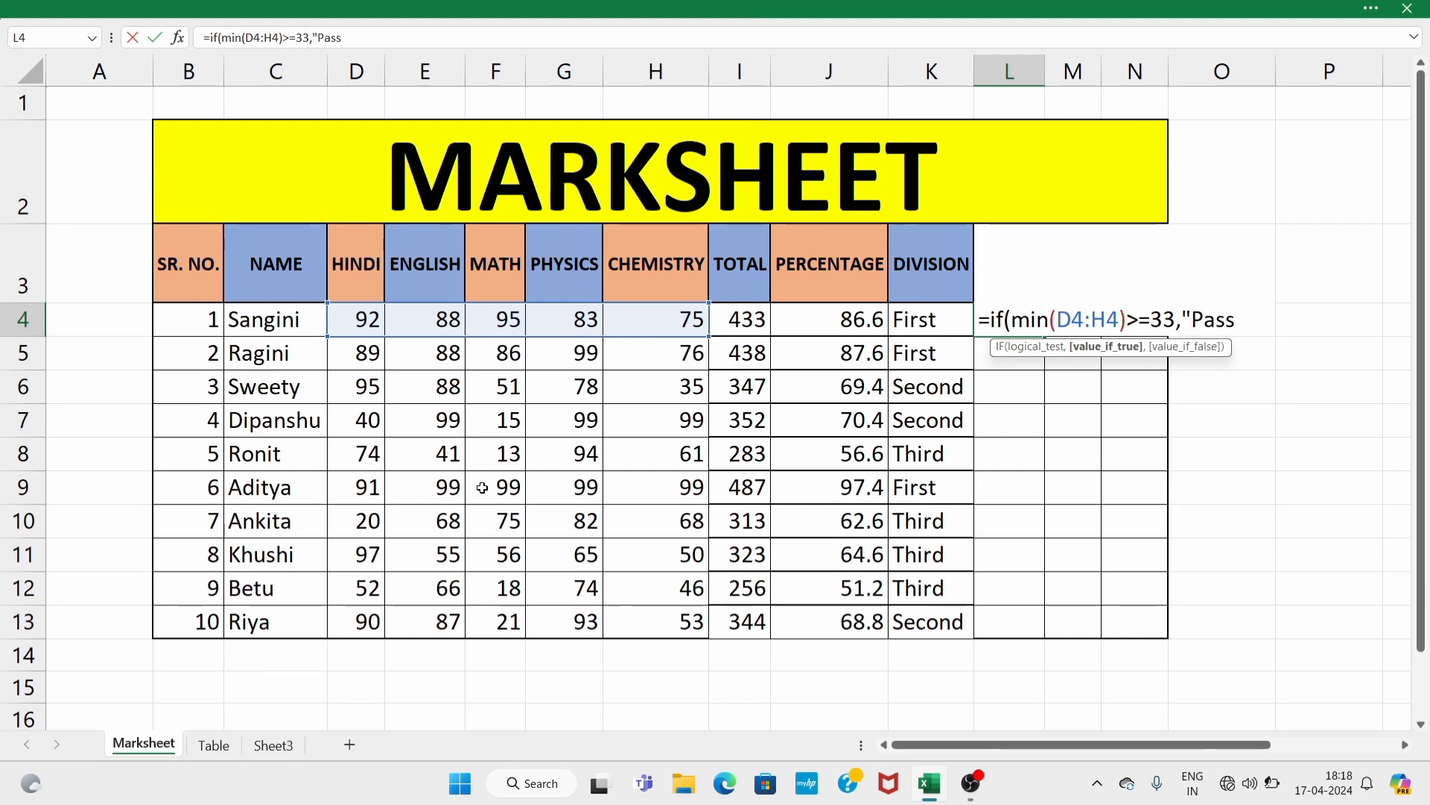
pyautogui.write('",')
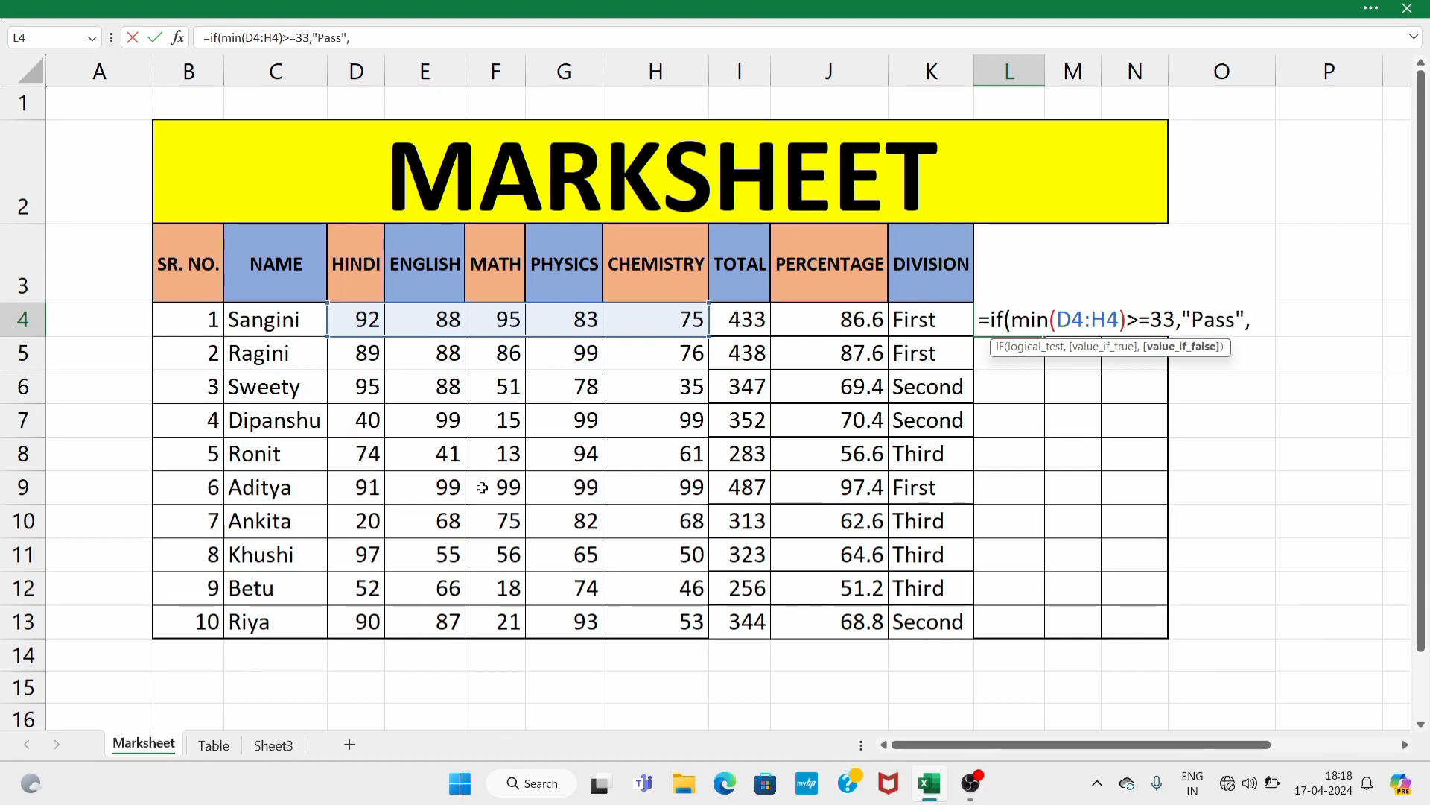
pyautogui.write('"Fai')
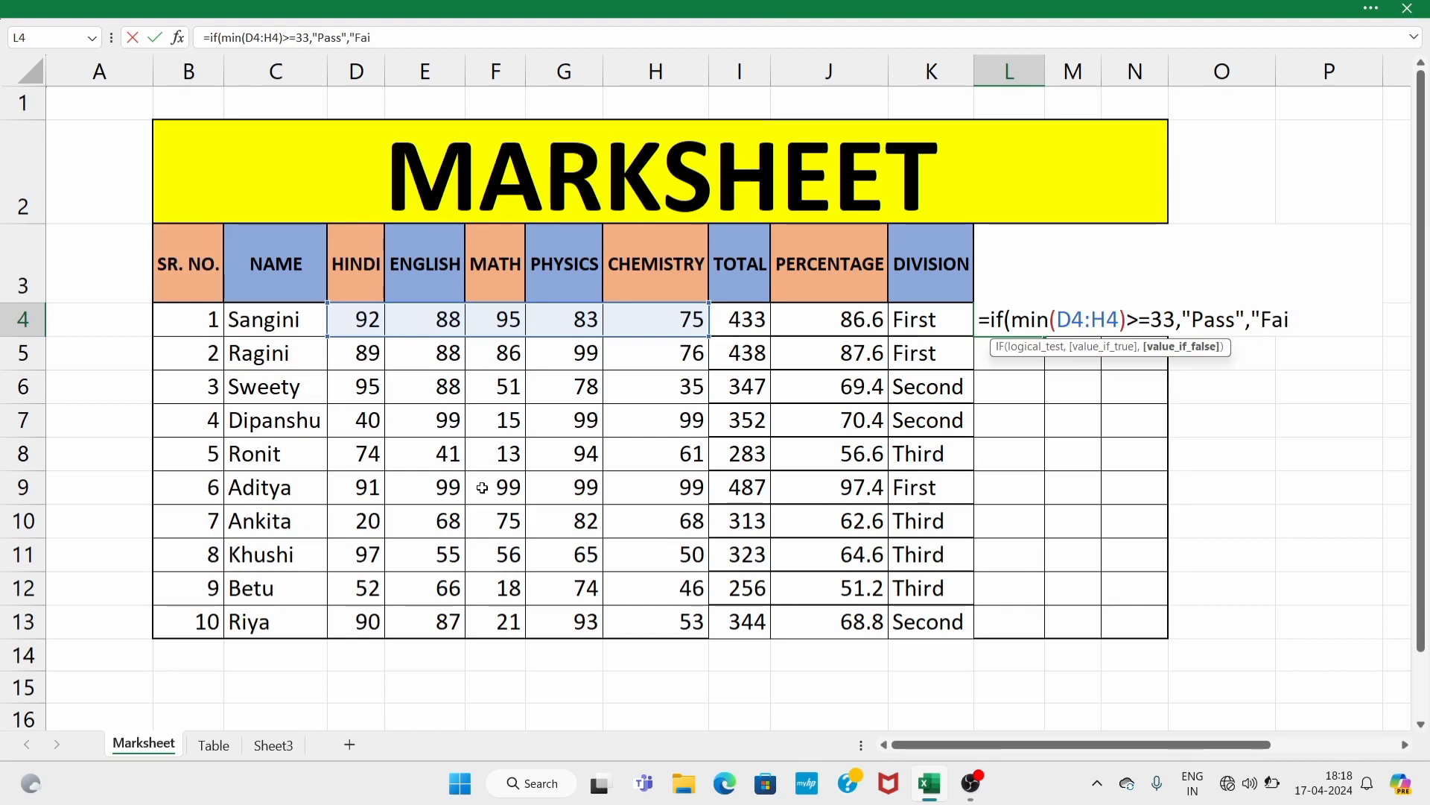
pyautogui.write('l")')
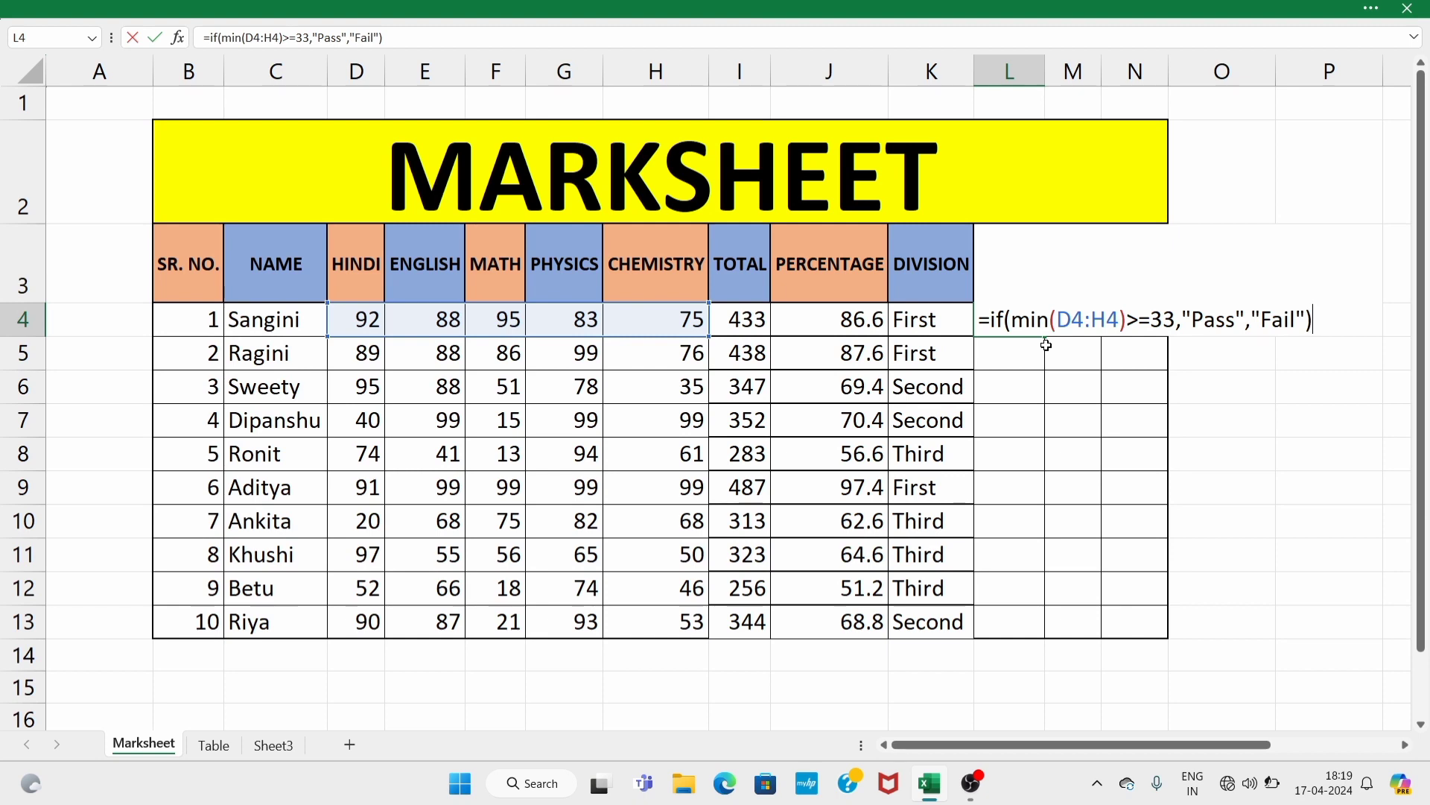
pyautogui.press('Return')
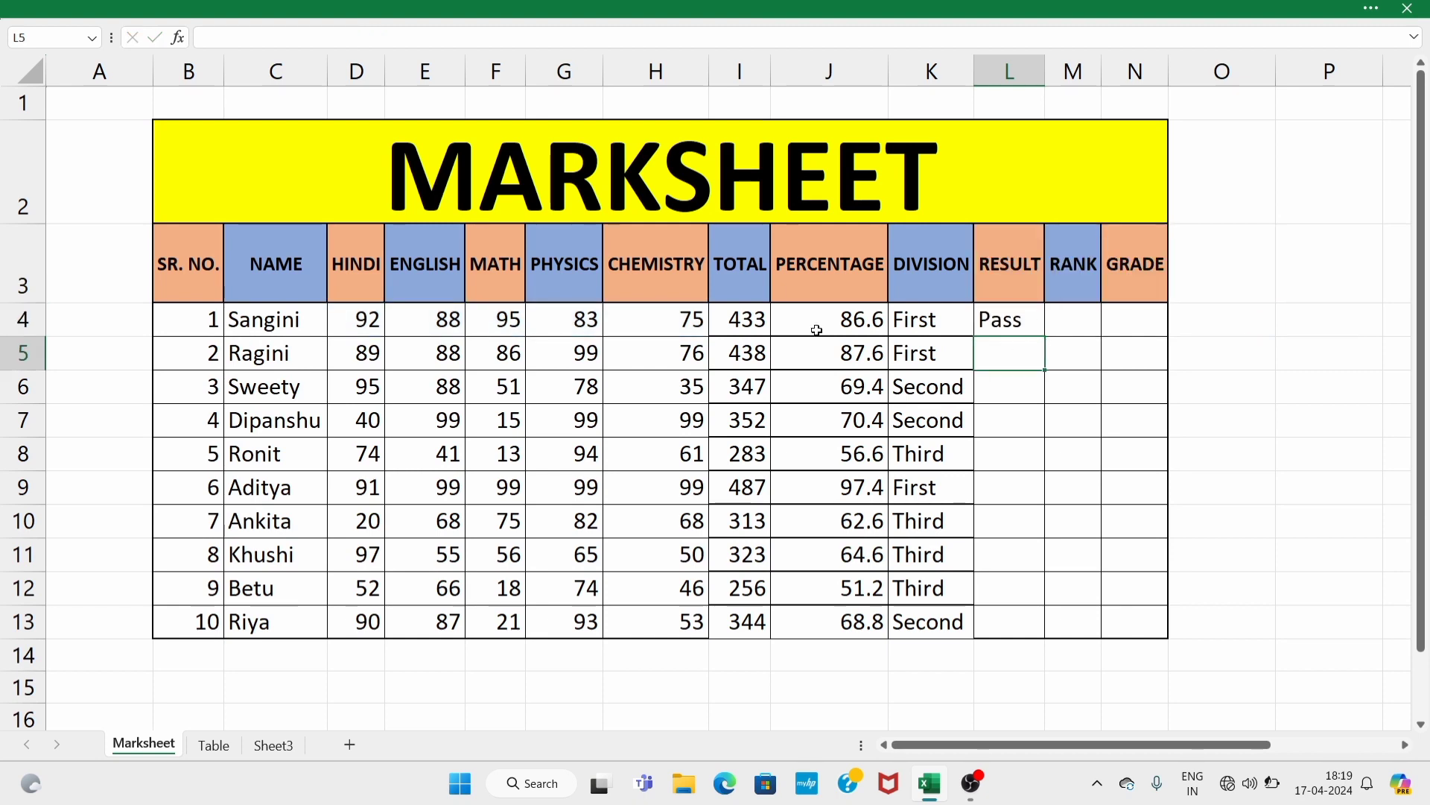
# Step: Fill the pass/fail formula in L4 down the RESULT column to row 13
pyautogui.click(1024, 321)
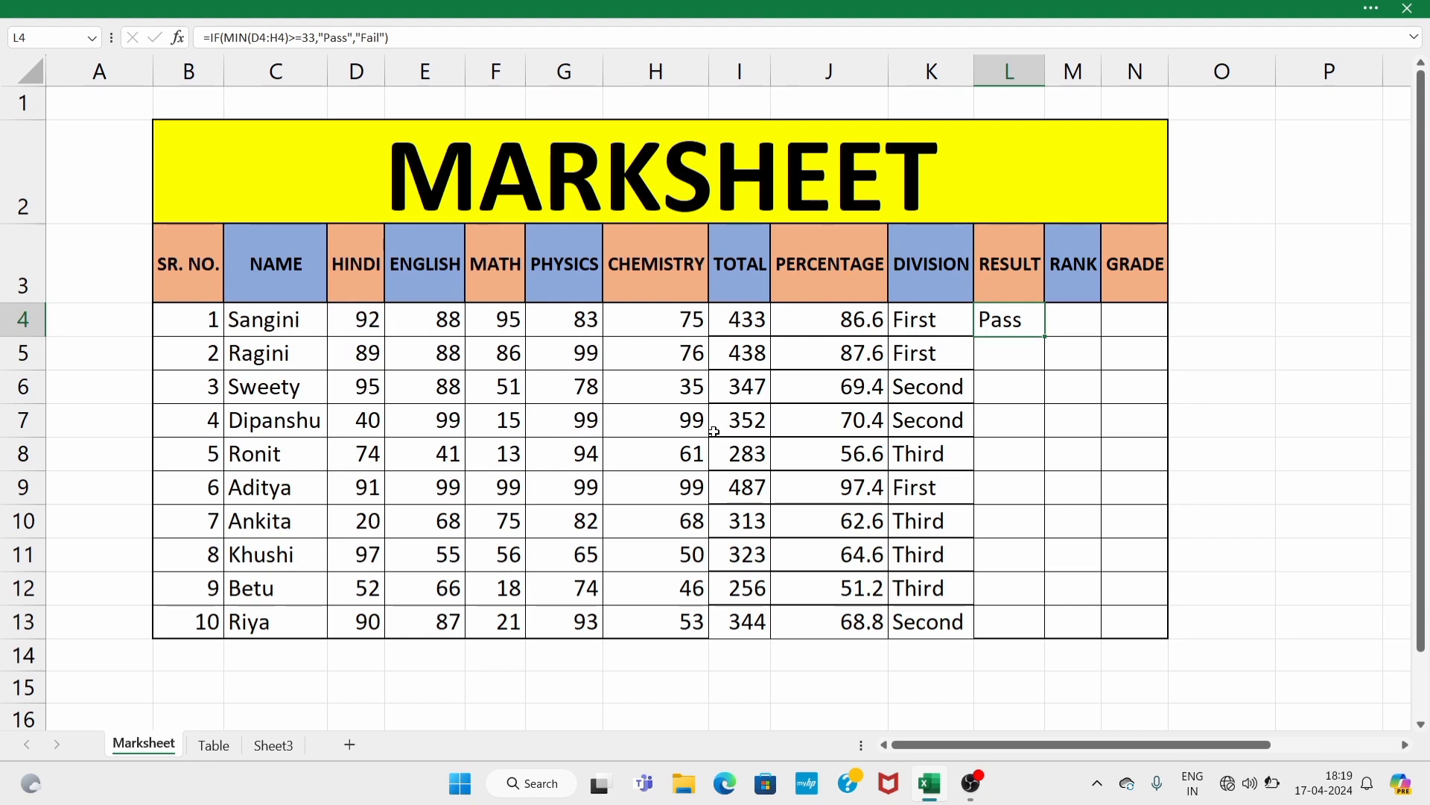
pyautogui.doubleClick(1046, 336)
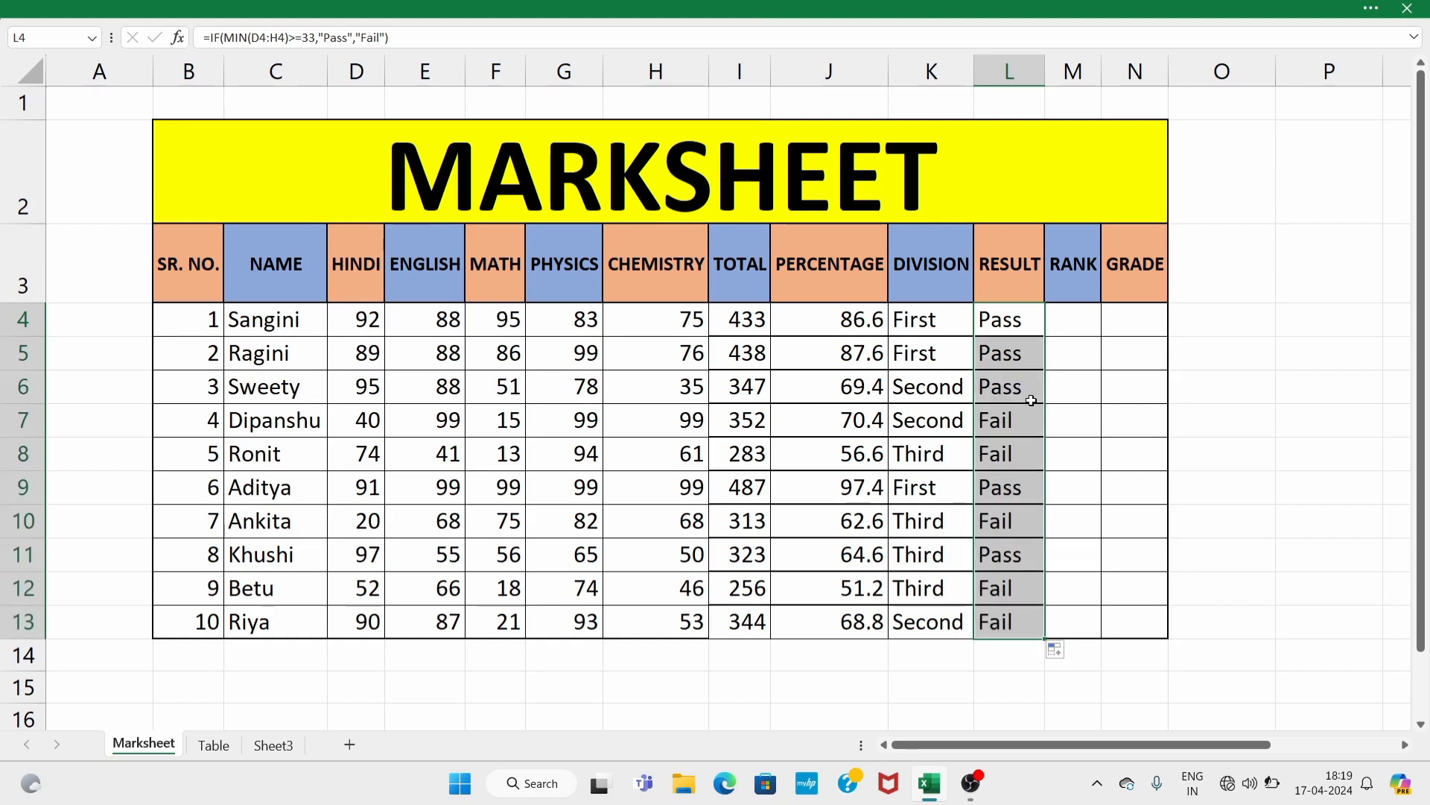
# Step: In M4, rank the percentage in J4 within the fixed range $J$4:$J$13 using RANK with order 0, and fill it down to row 13
pyautogui.click(1062, 327)
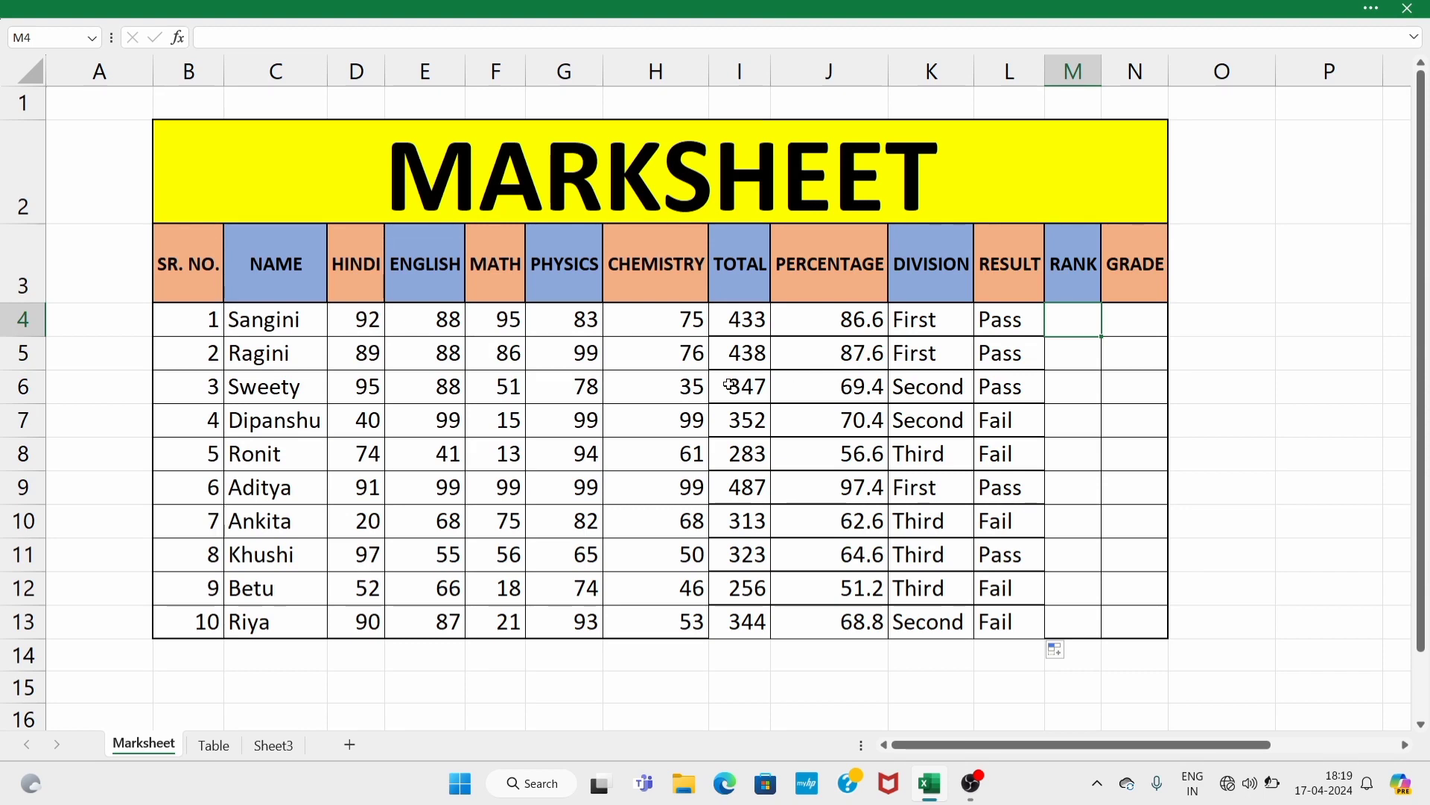
pyautogui.write('=ran')
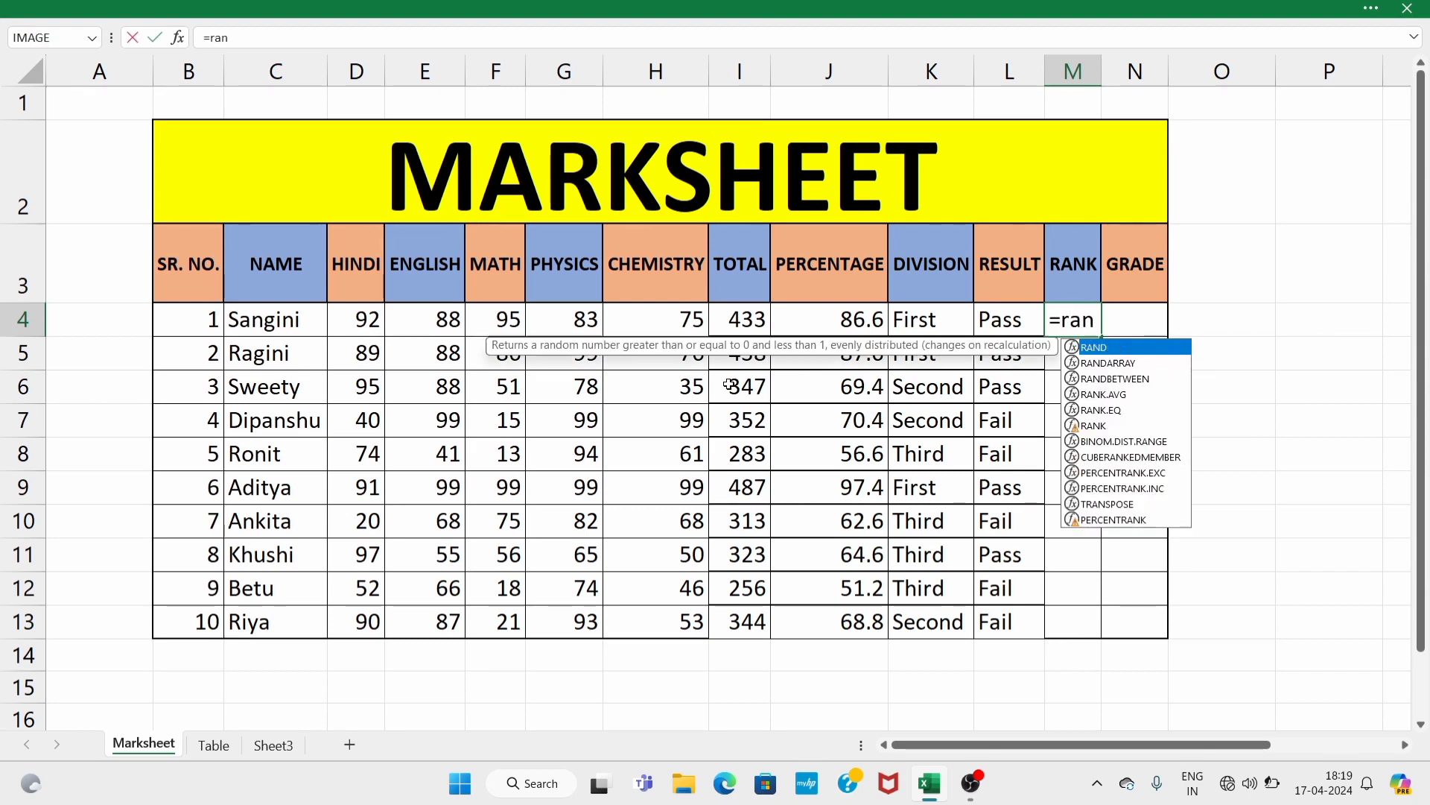
pyautogui.write('k(')
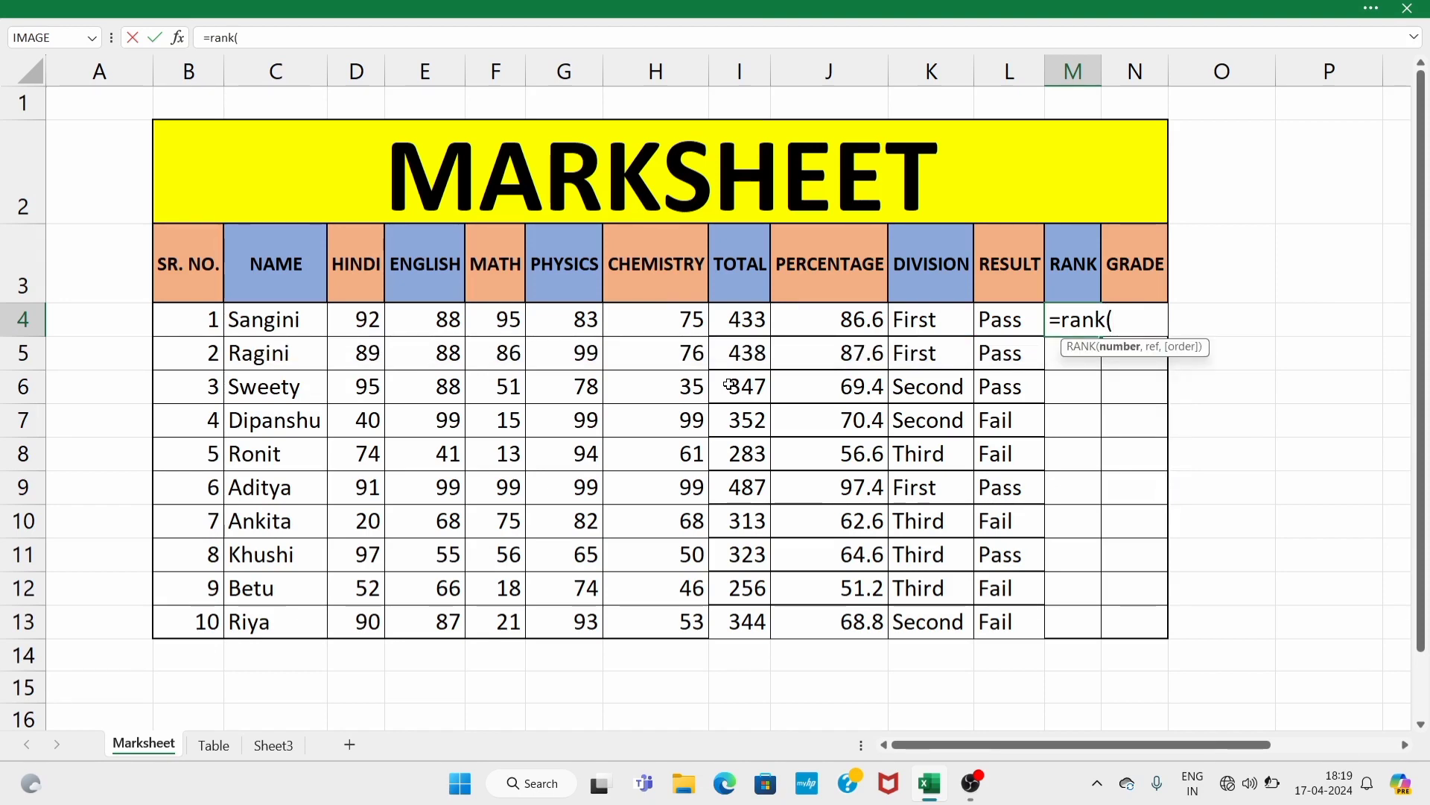
pyautogui.click(833, 319)
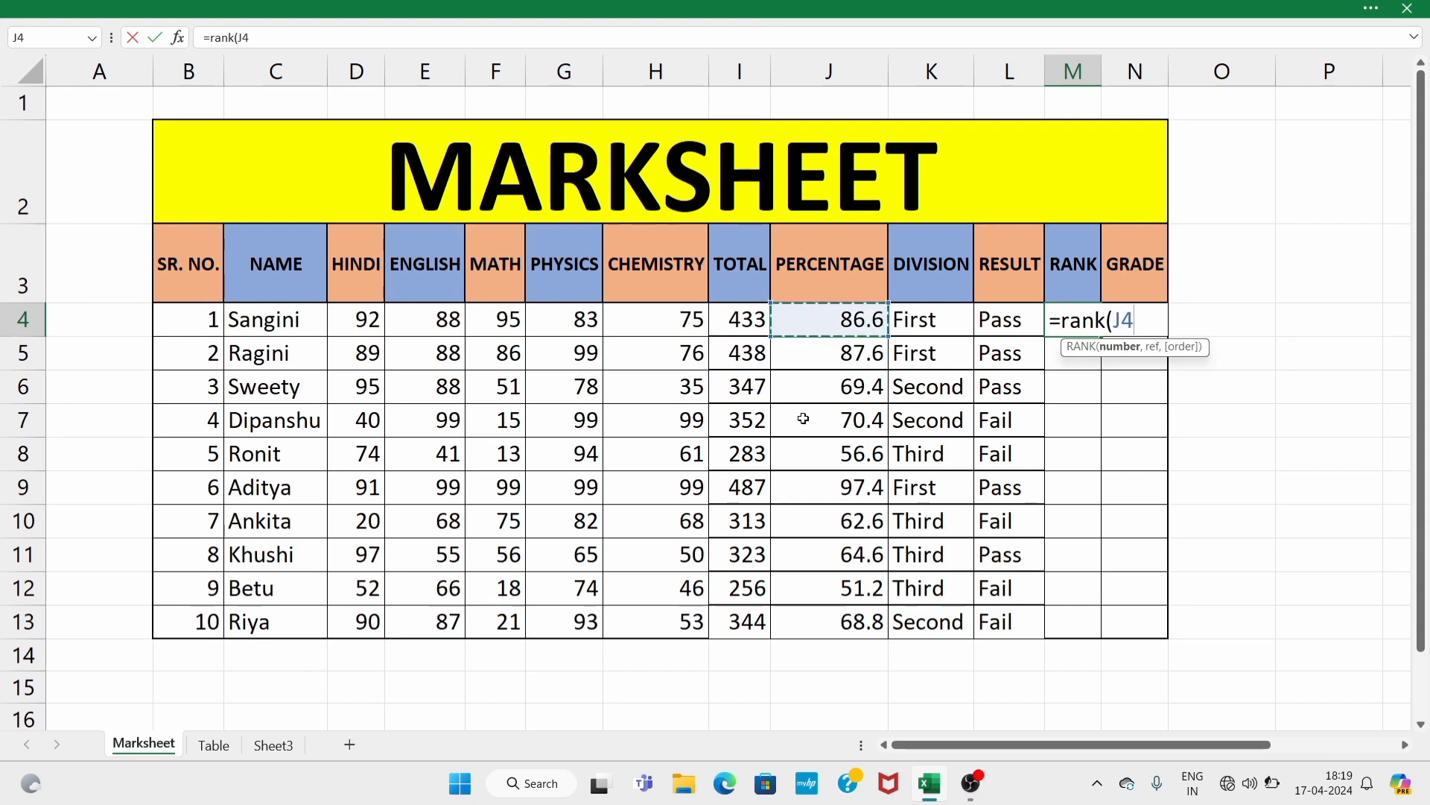
pyautogui.write(',')
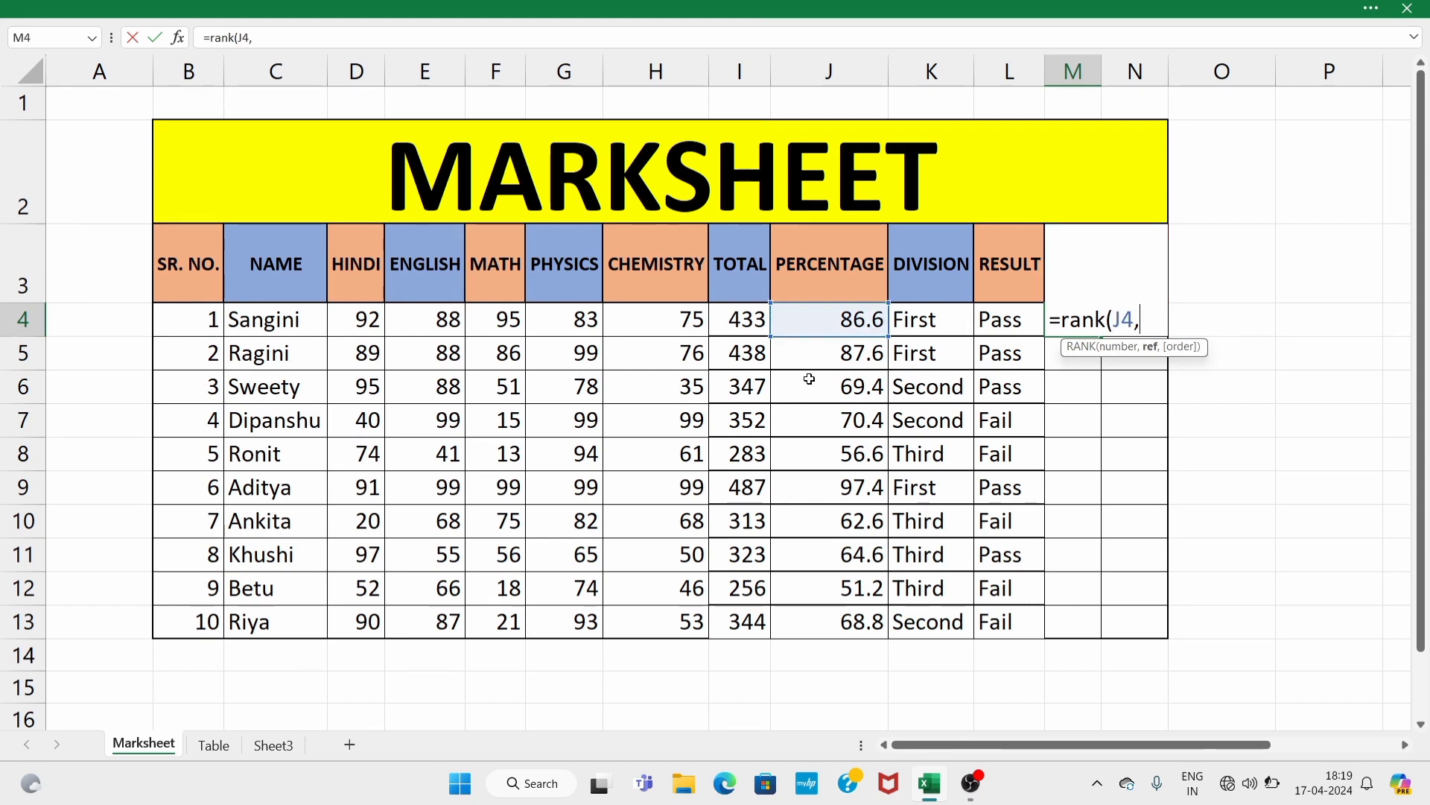
pyautogui.moveTo(838, 319); pyautogui.dragTo(840, 625)
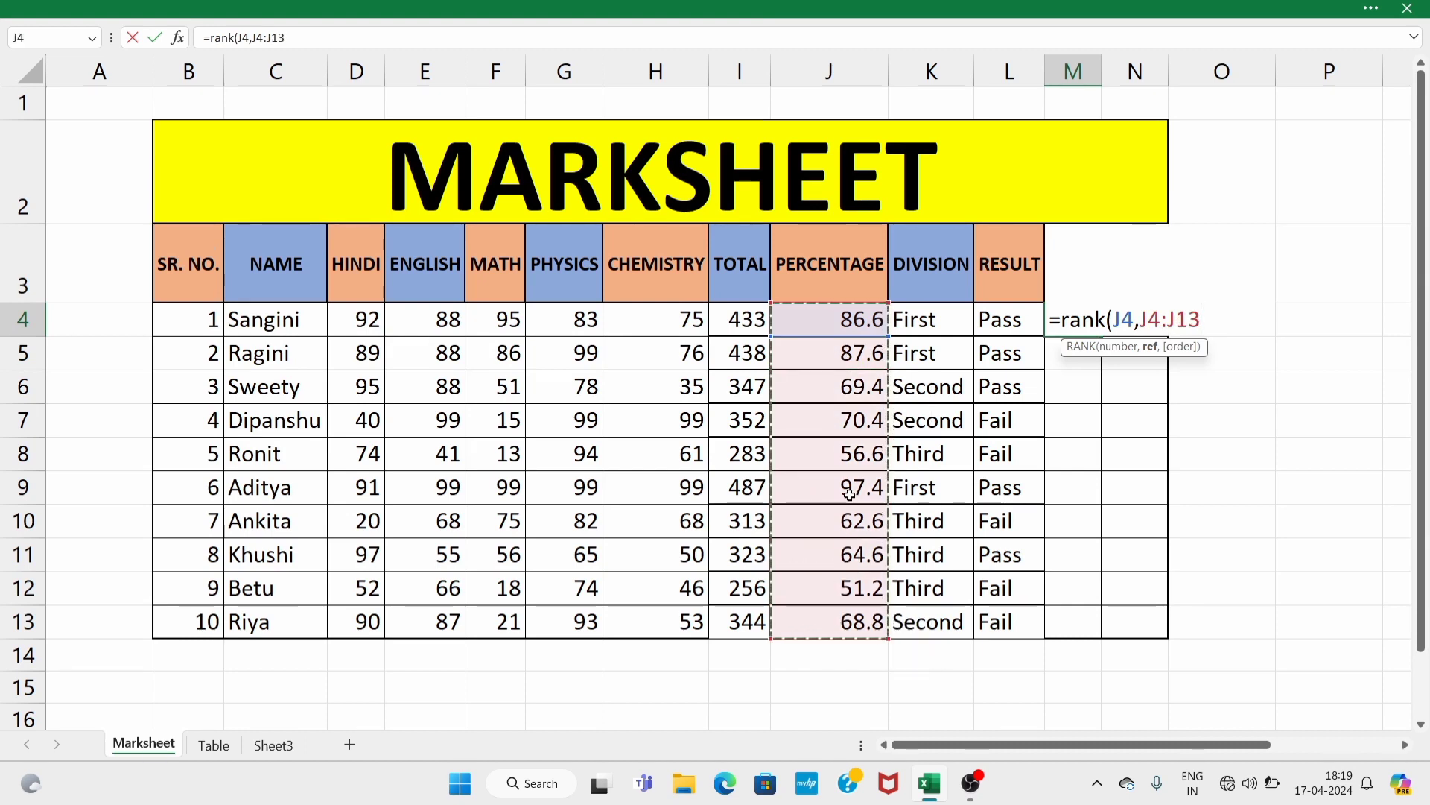
pyautogui.press('F4')
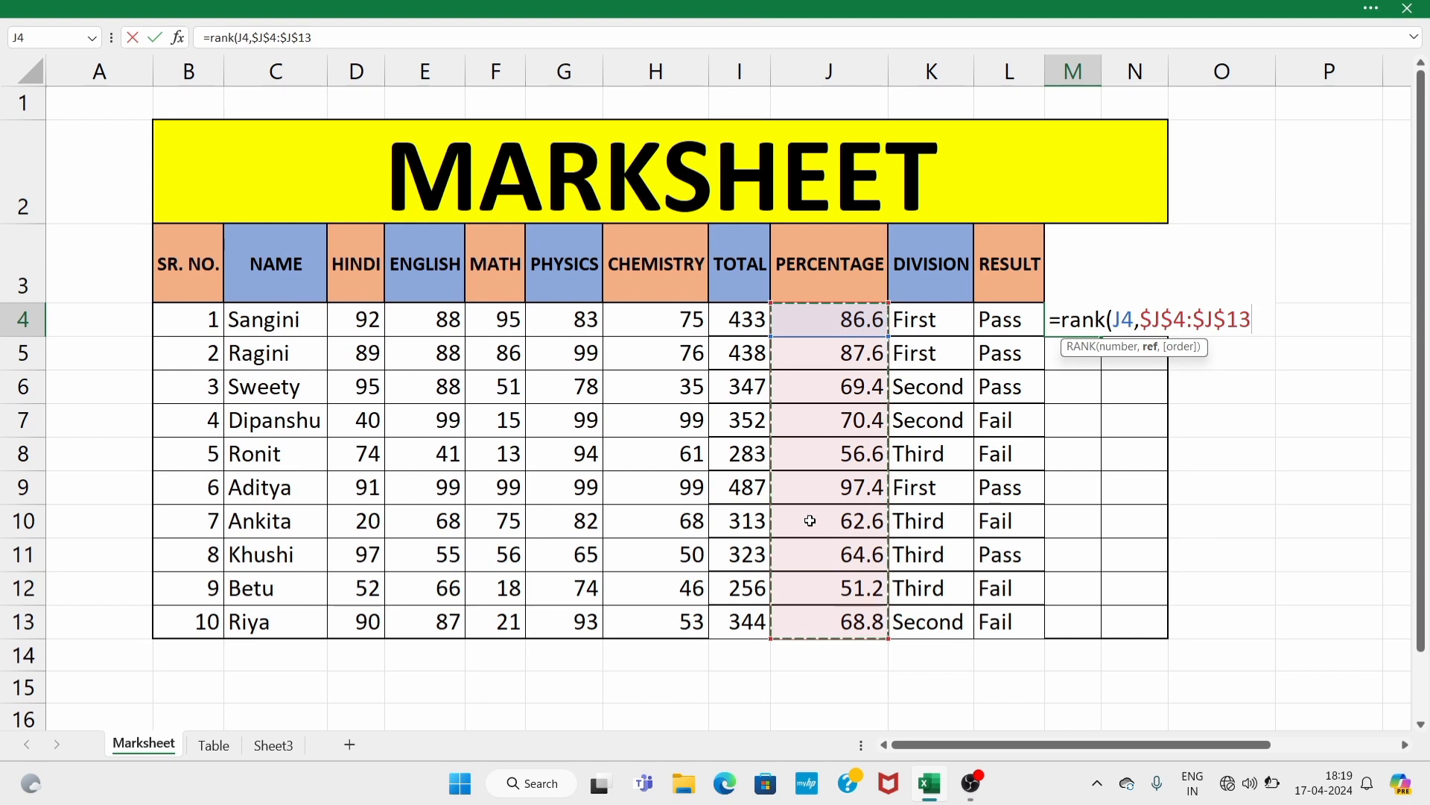
pyautogui.write(',0')
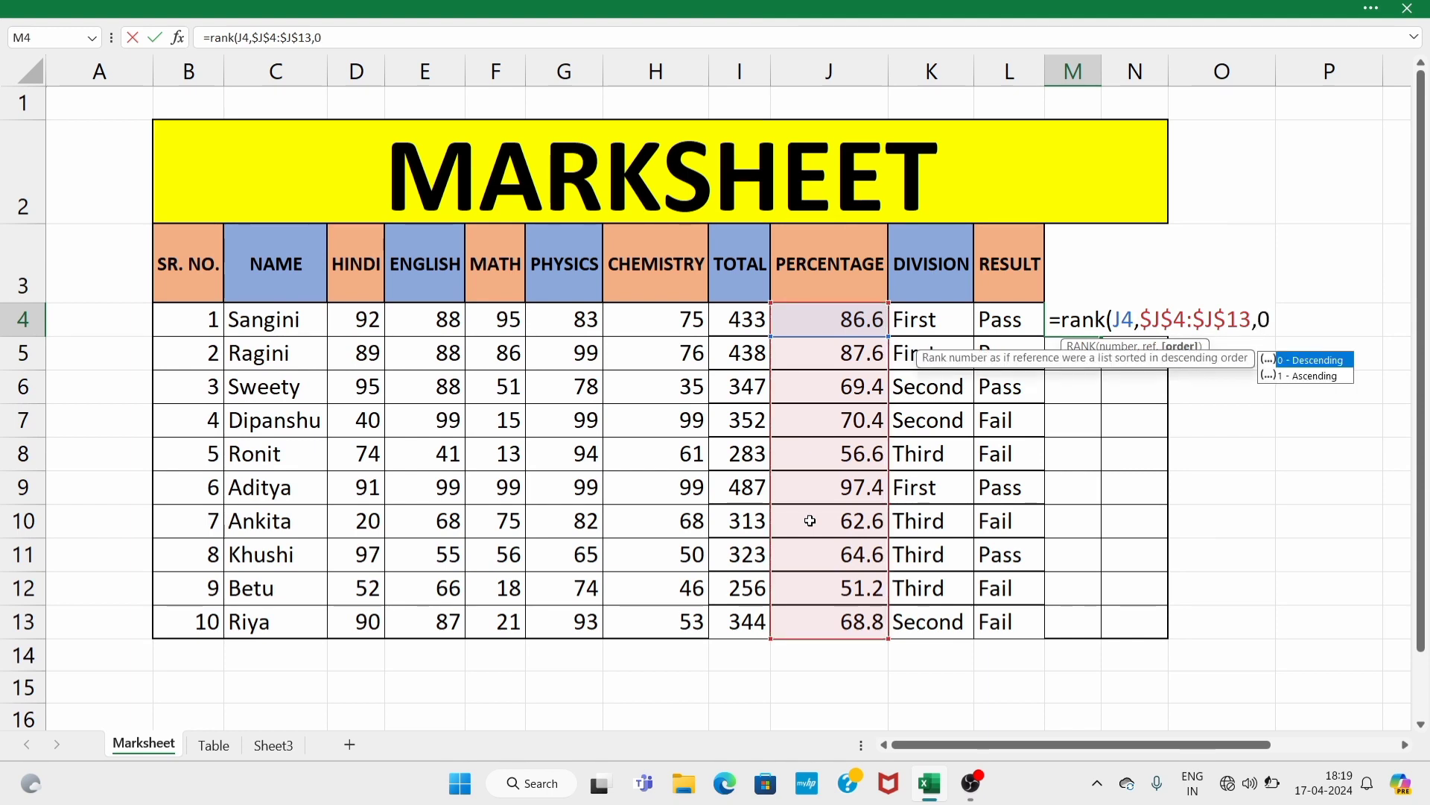
pyautogui.write(')')
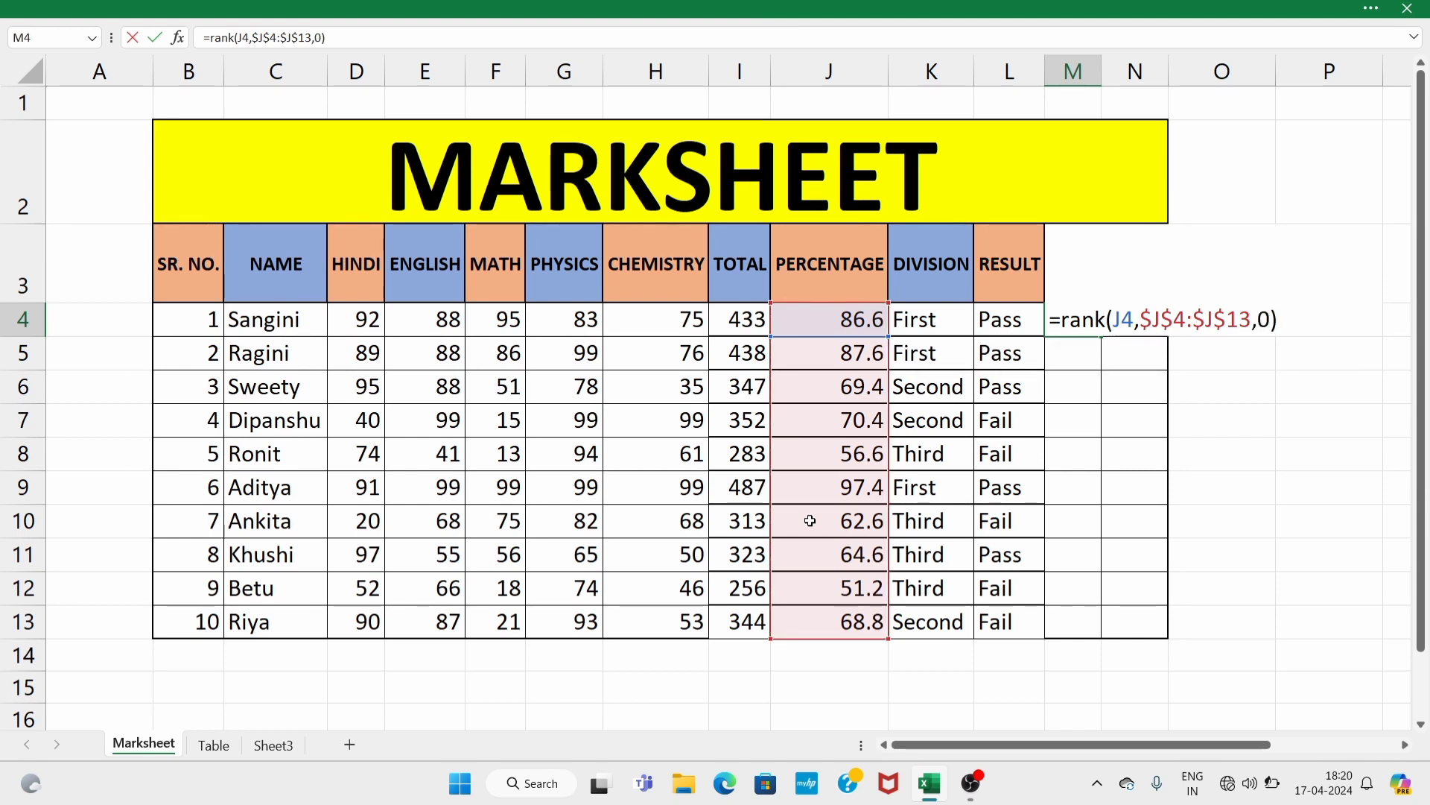
pyautogui.press('Return')
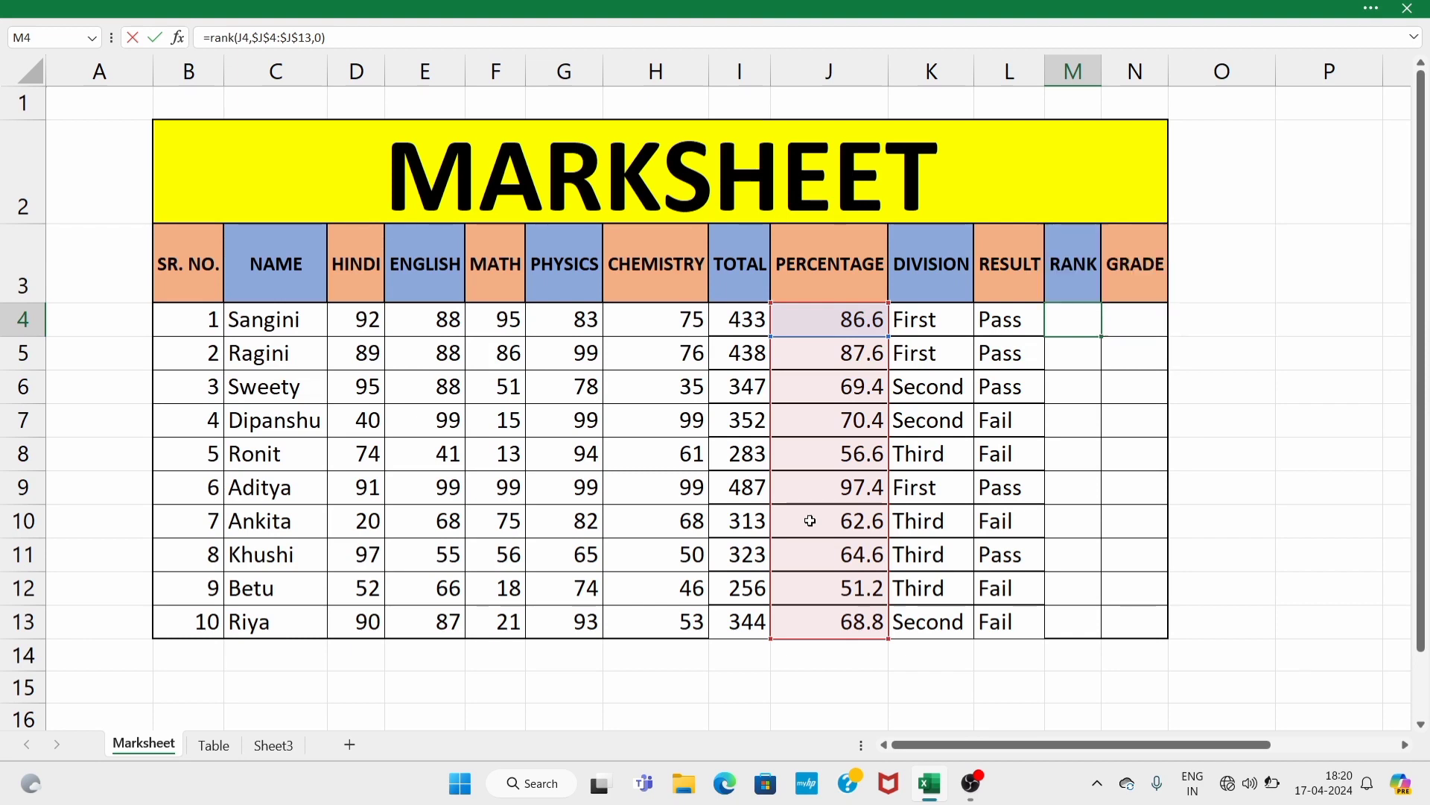
pyautogui.click(1082, 325)
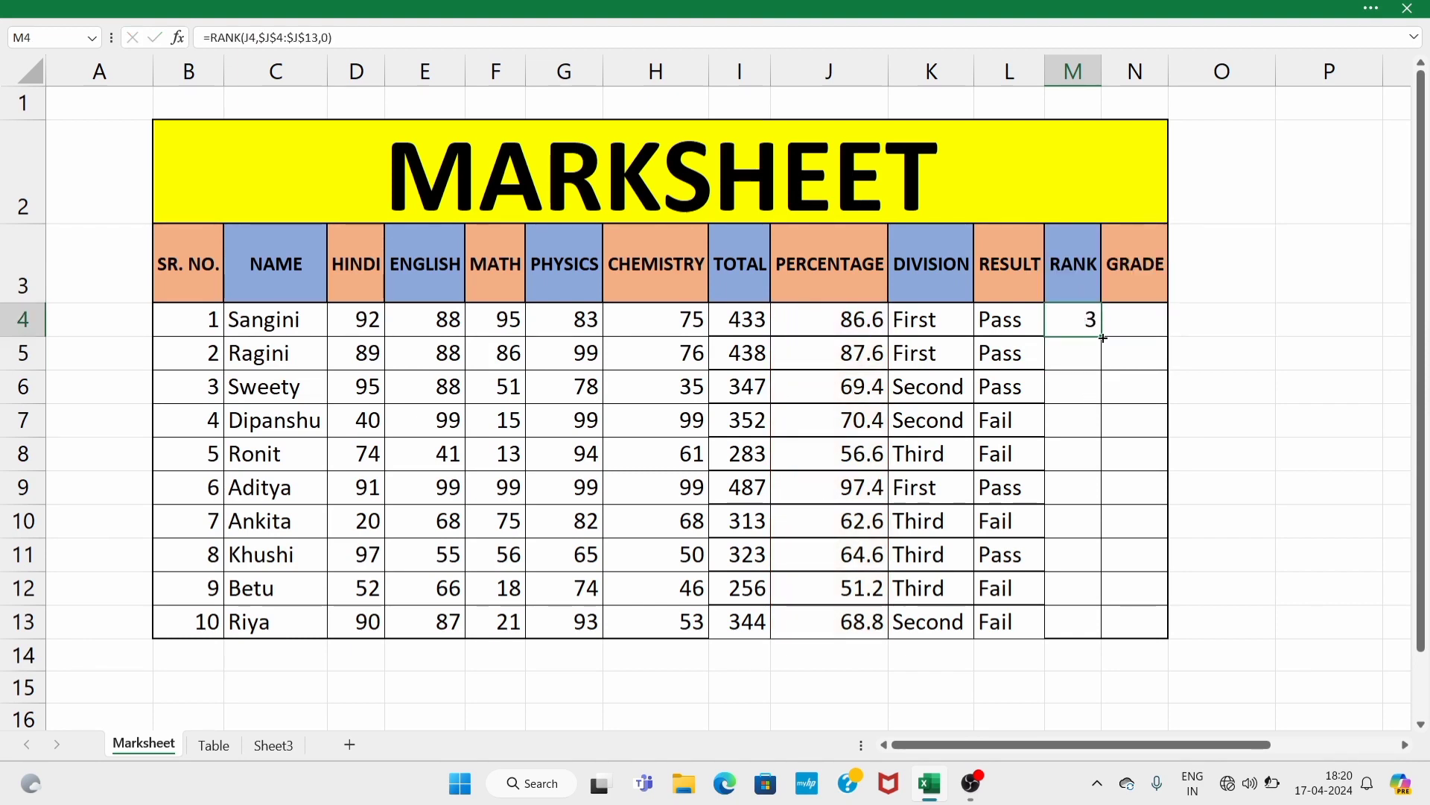
pyautogui.doubleClick(1103, 338)
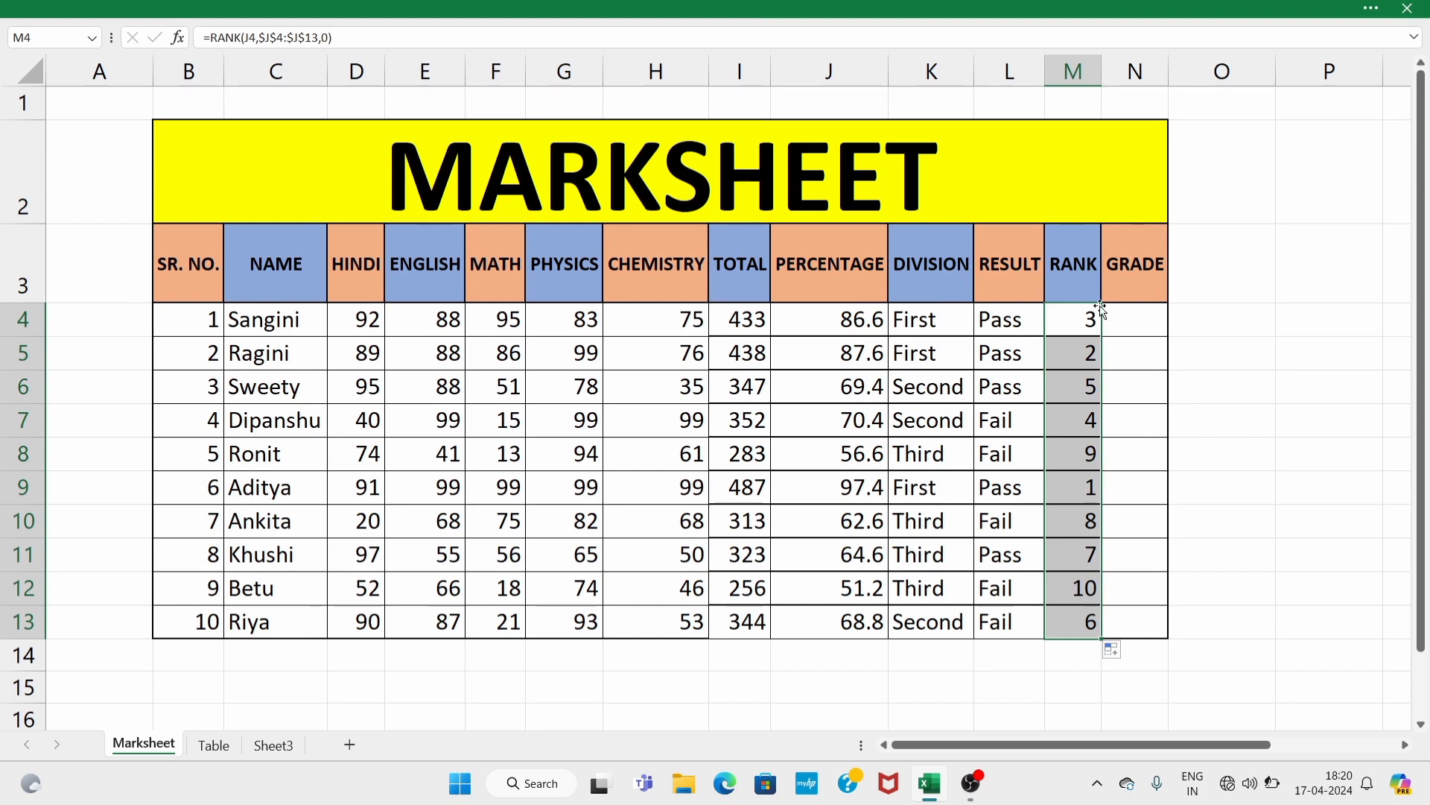
# Step: Begin an IF formula in N4 under GRADE that returns "A" when the percentage in J4 is greater than 85
pyautogui.click(1157, 321)
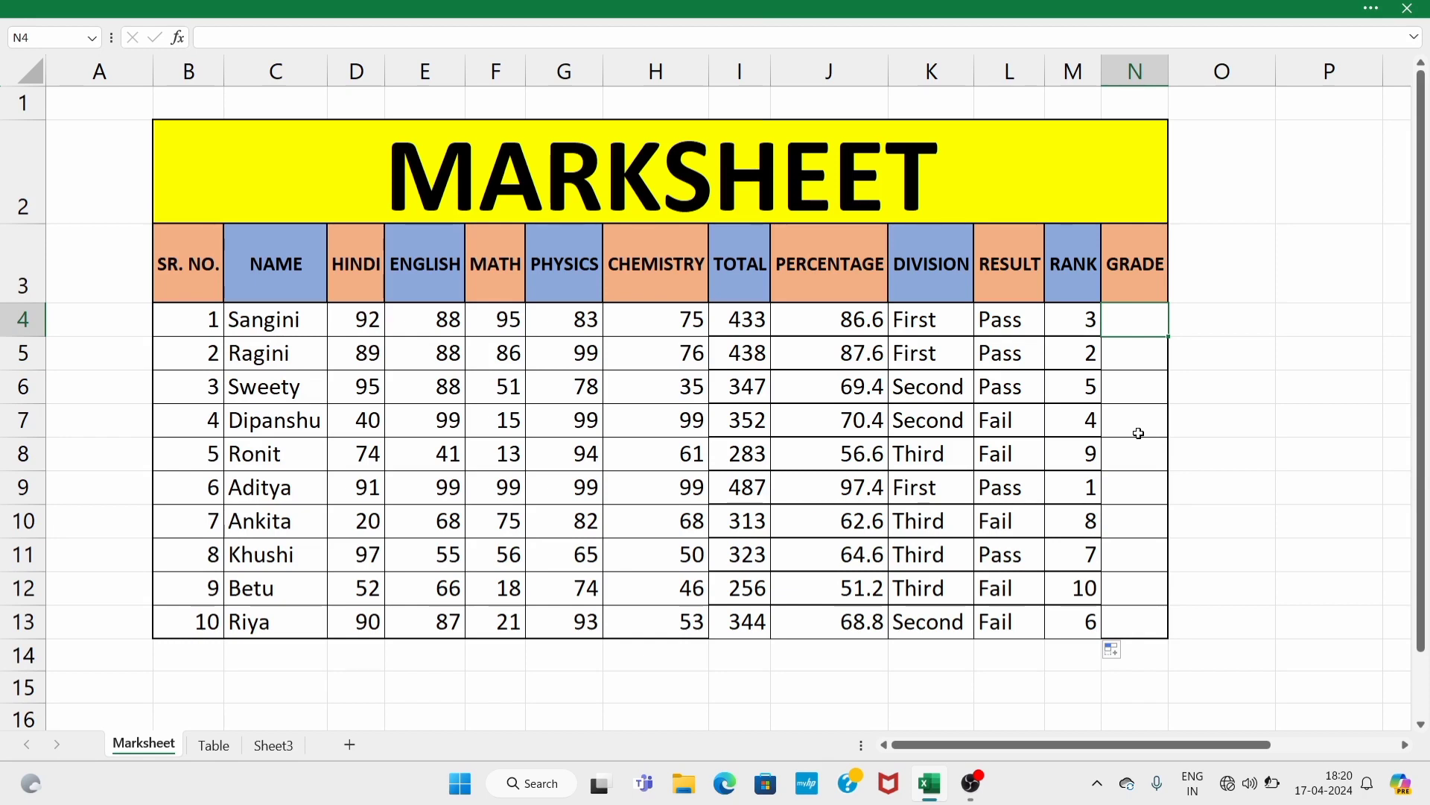
pyautogui.write('=')
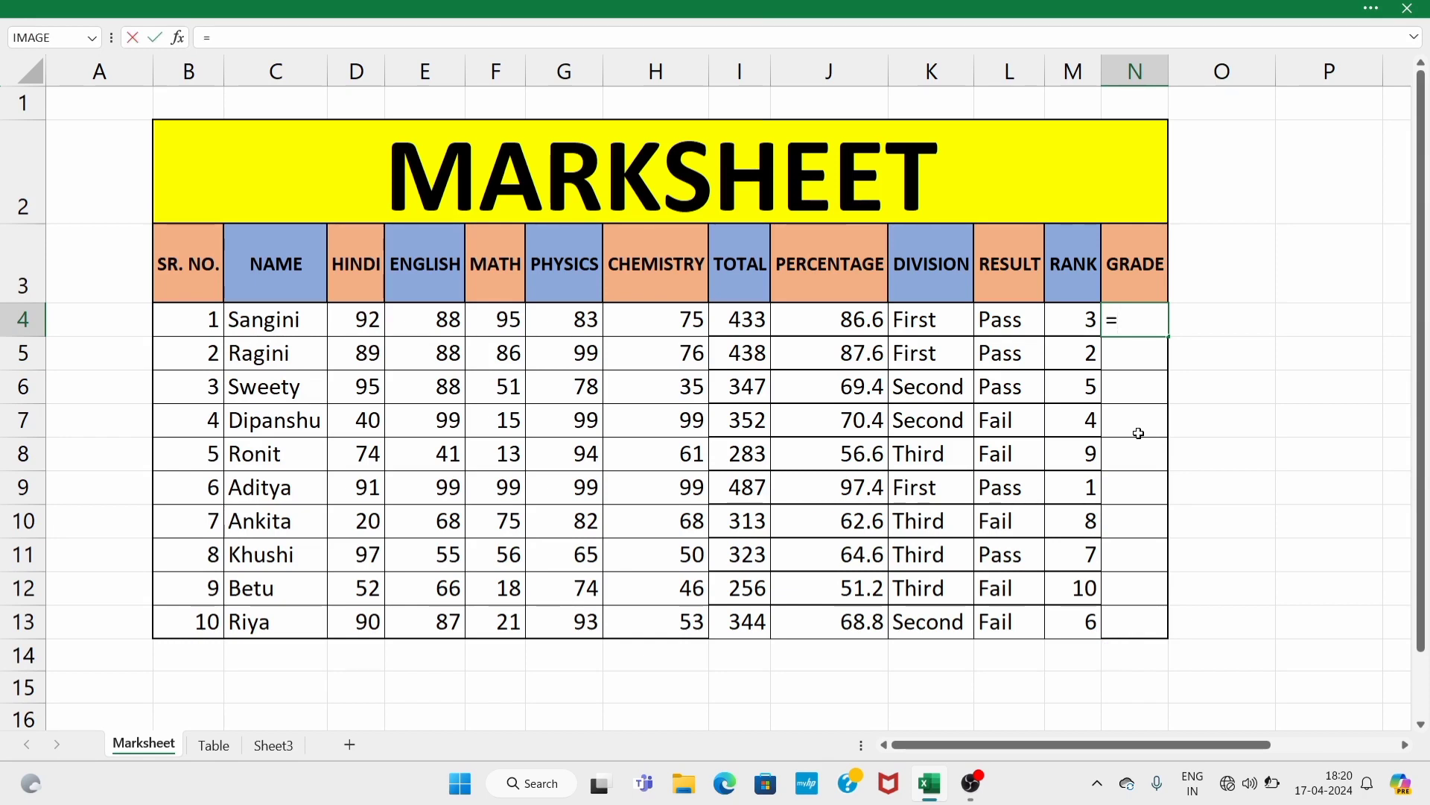
pyautogui.write('if(')
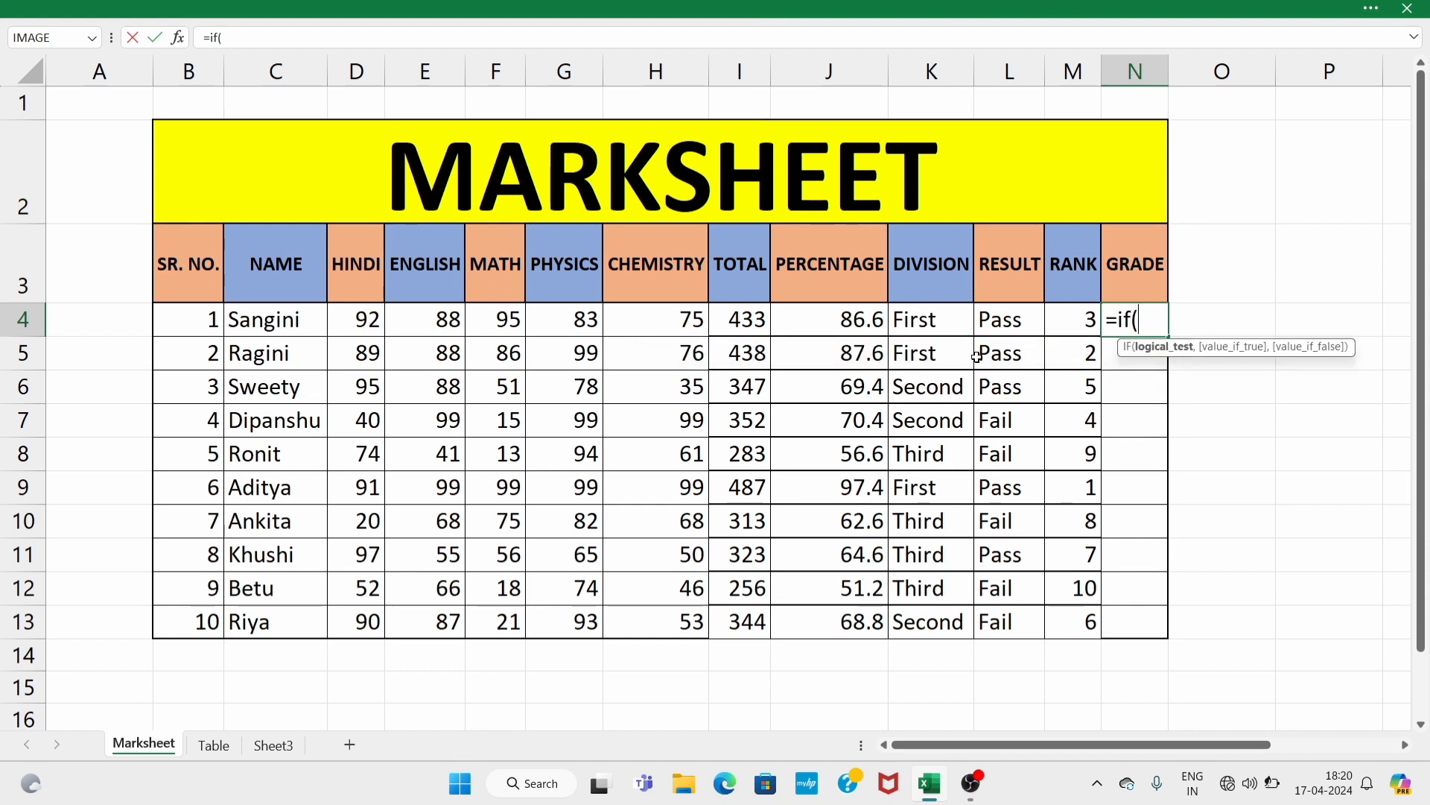
pyautogui.click(874, 313)
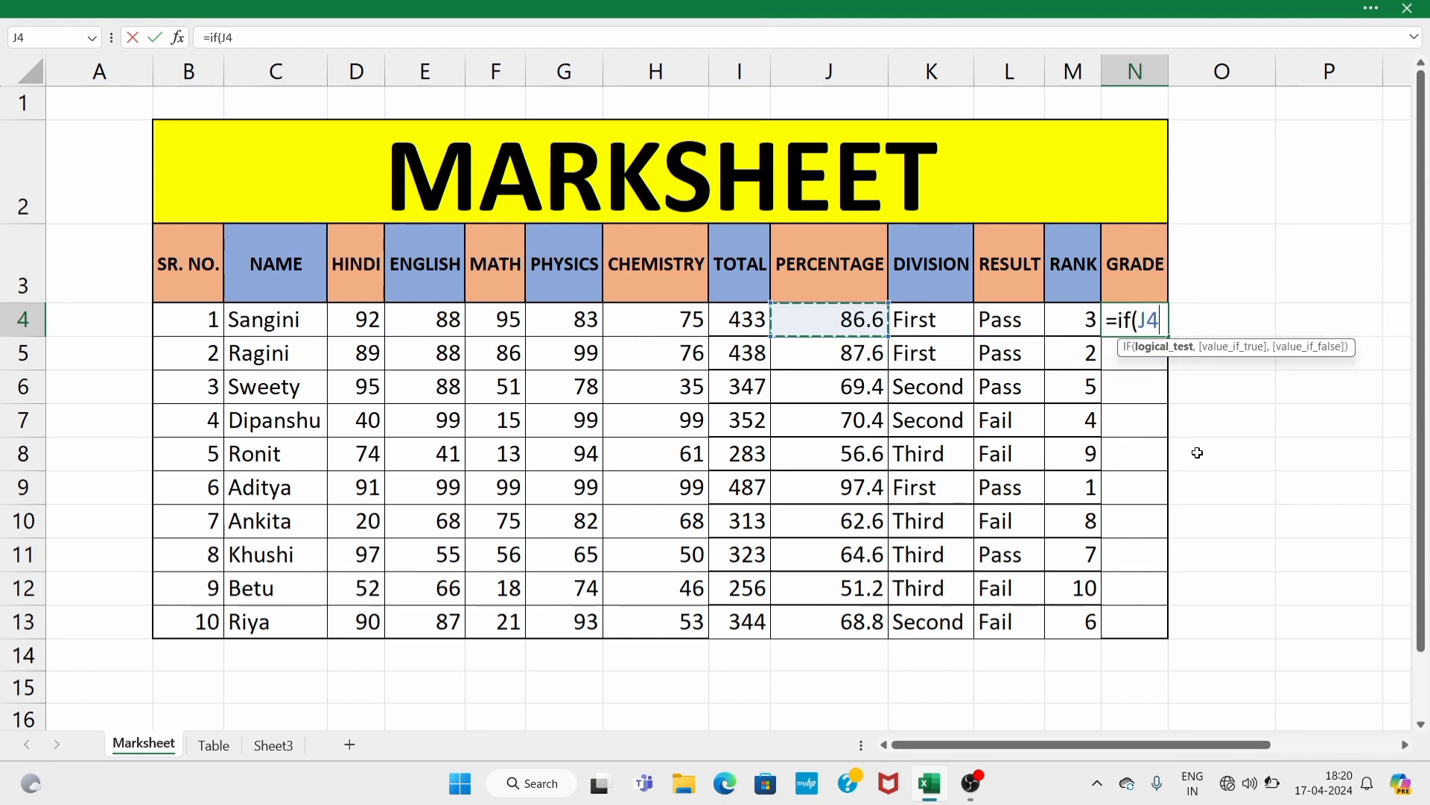
pyautogui.write('>')
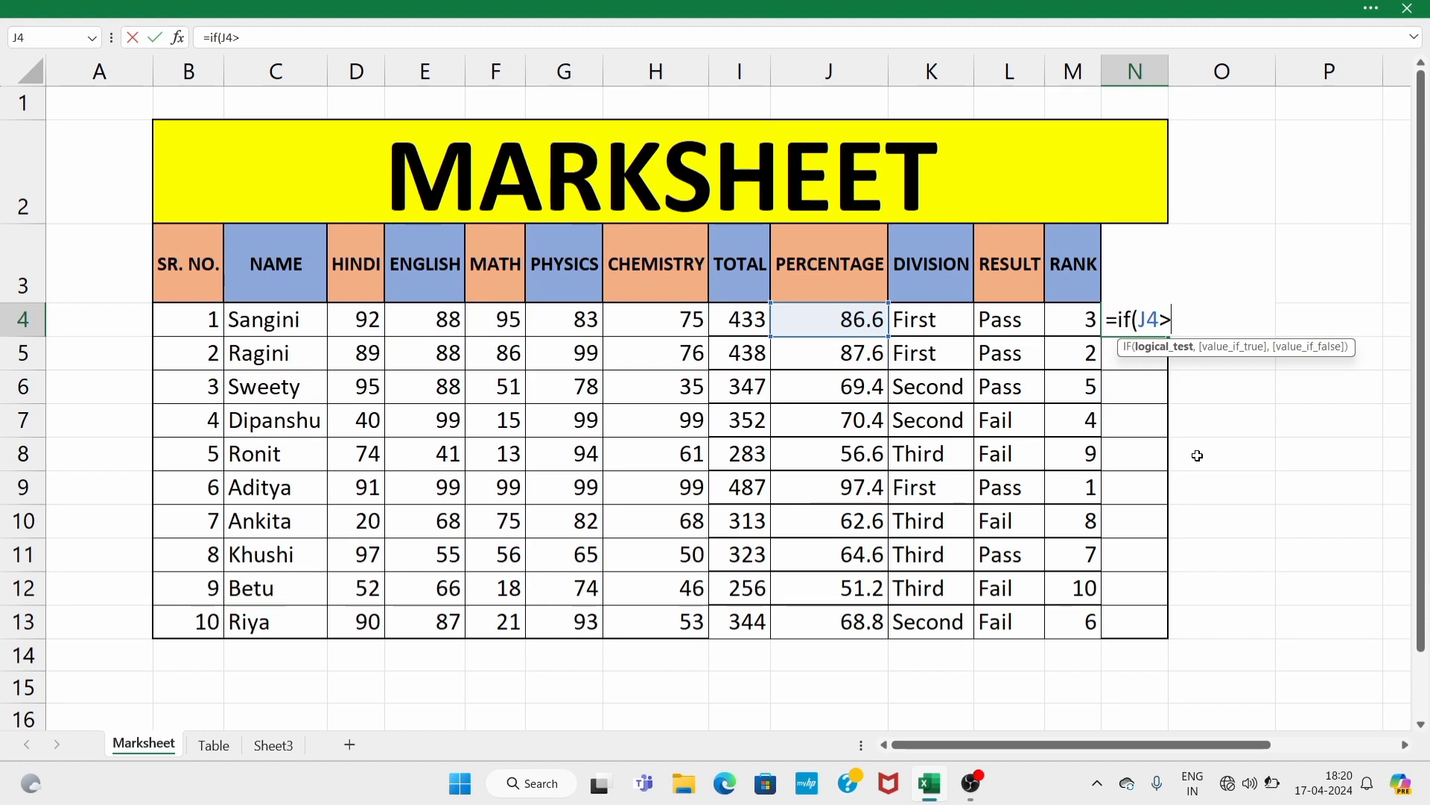
pyautogui.write('85,"')
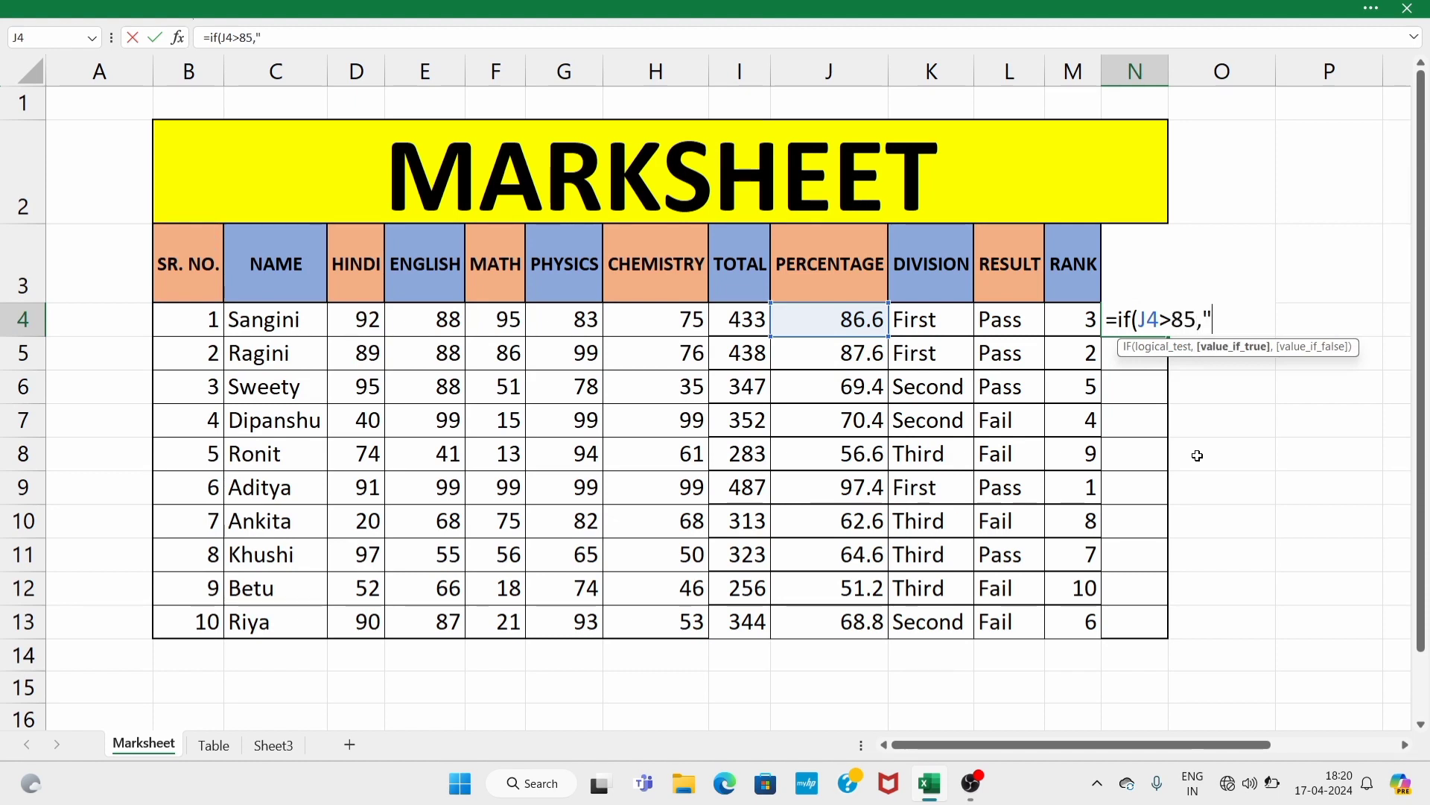
pyautogui.write('Fir')
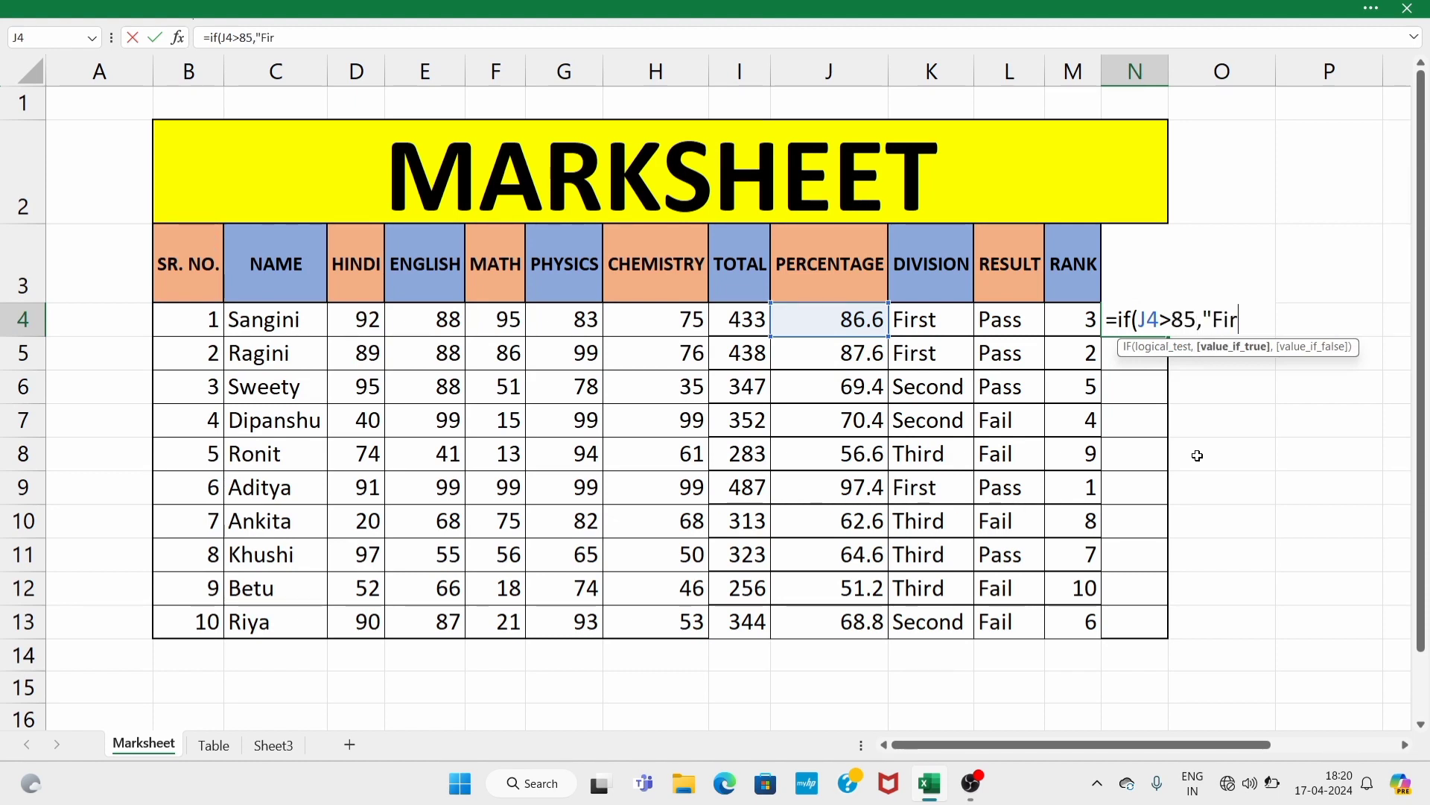
pyautogui.press('BackSpace')
pyautogui.press('BackSpace')
pyautogui.press('BackSpace')
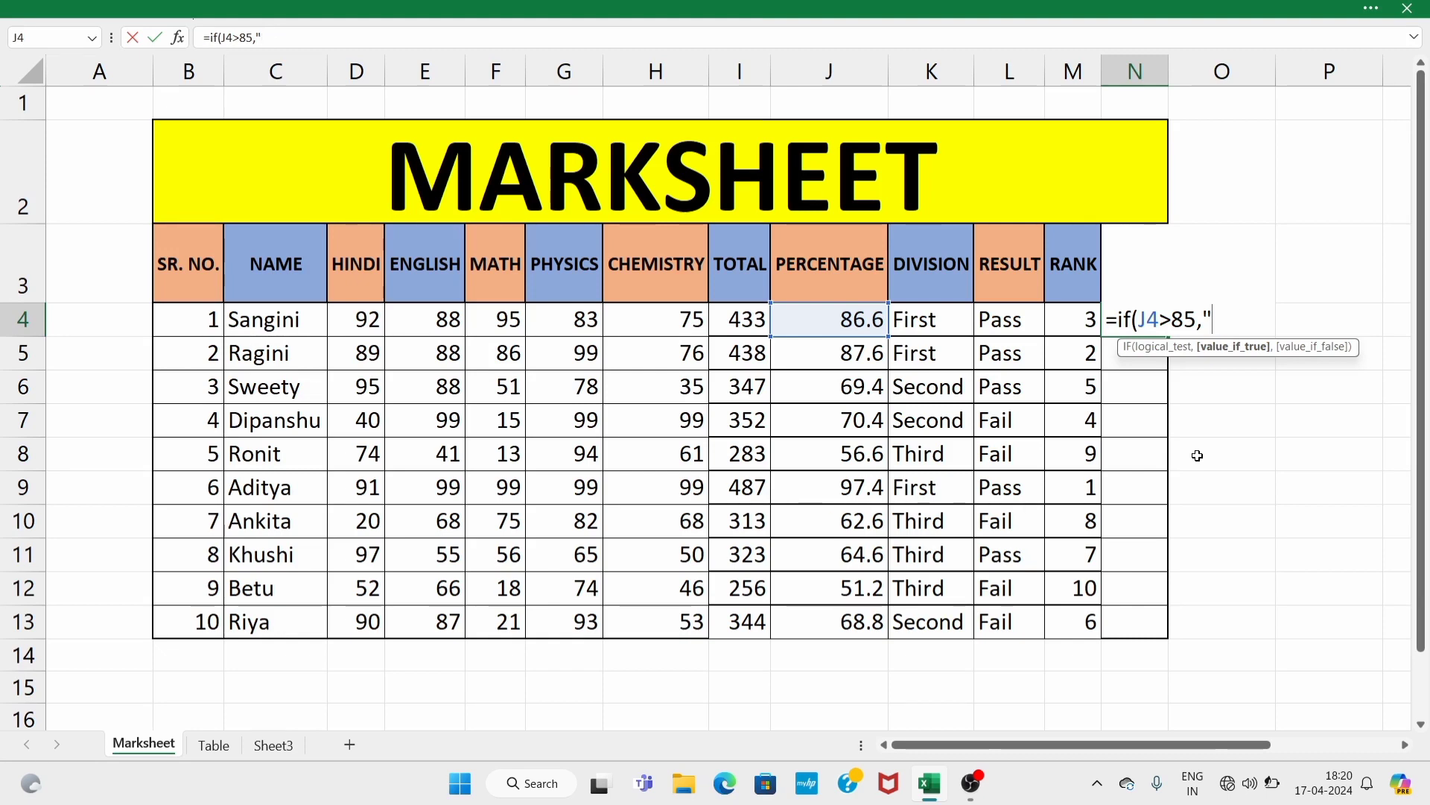
pyautogui.write('A')
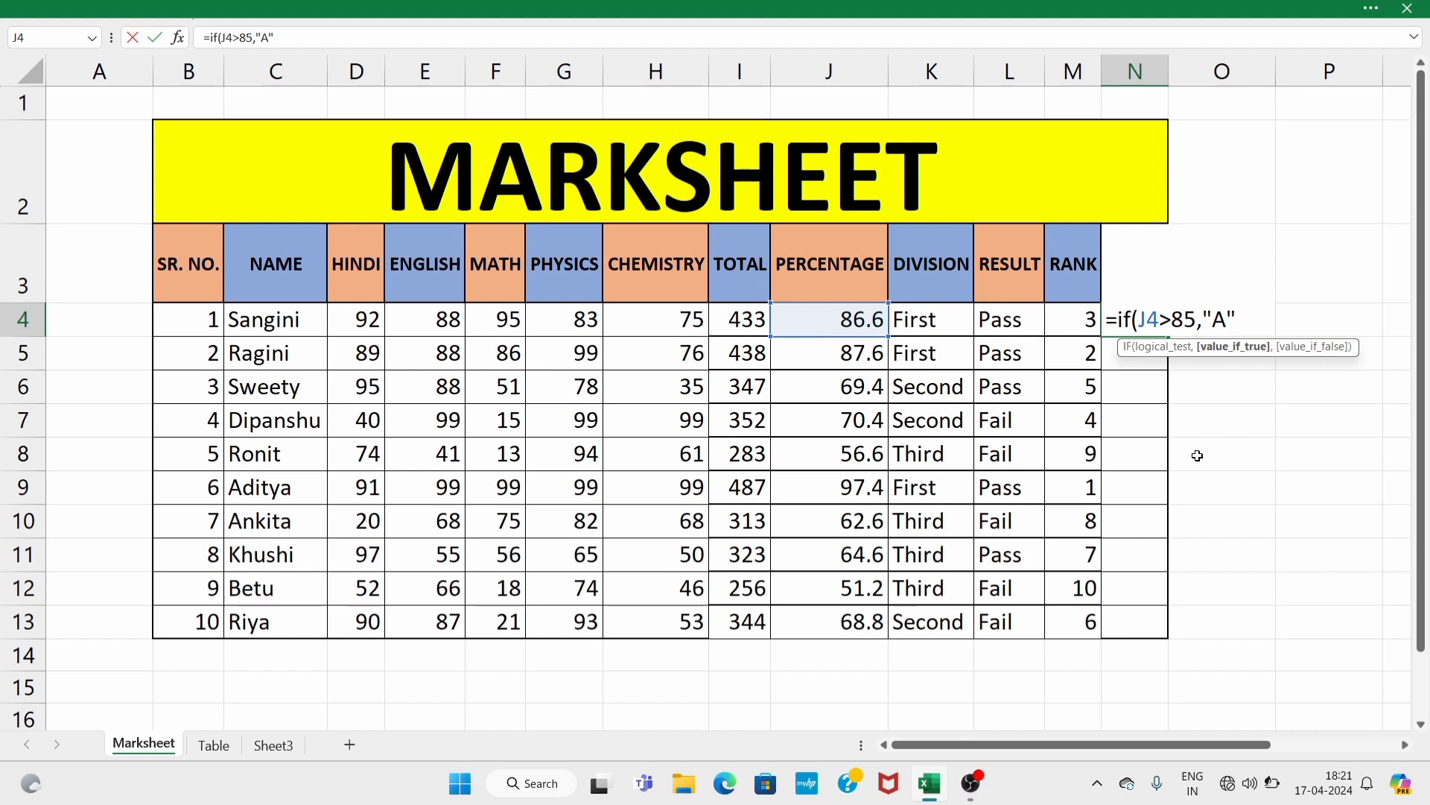
pyautogui.write('",')
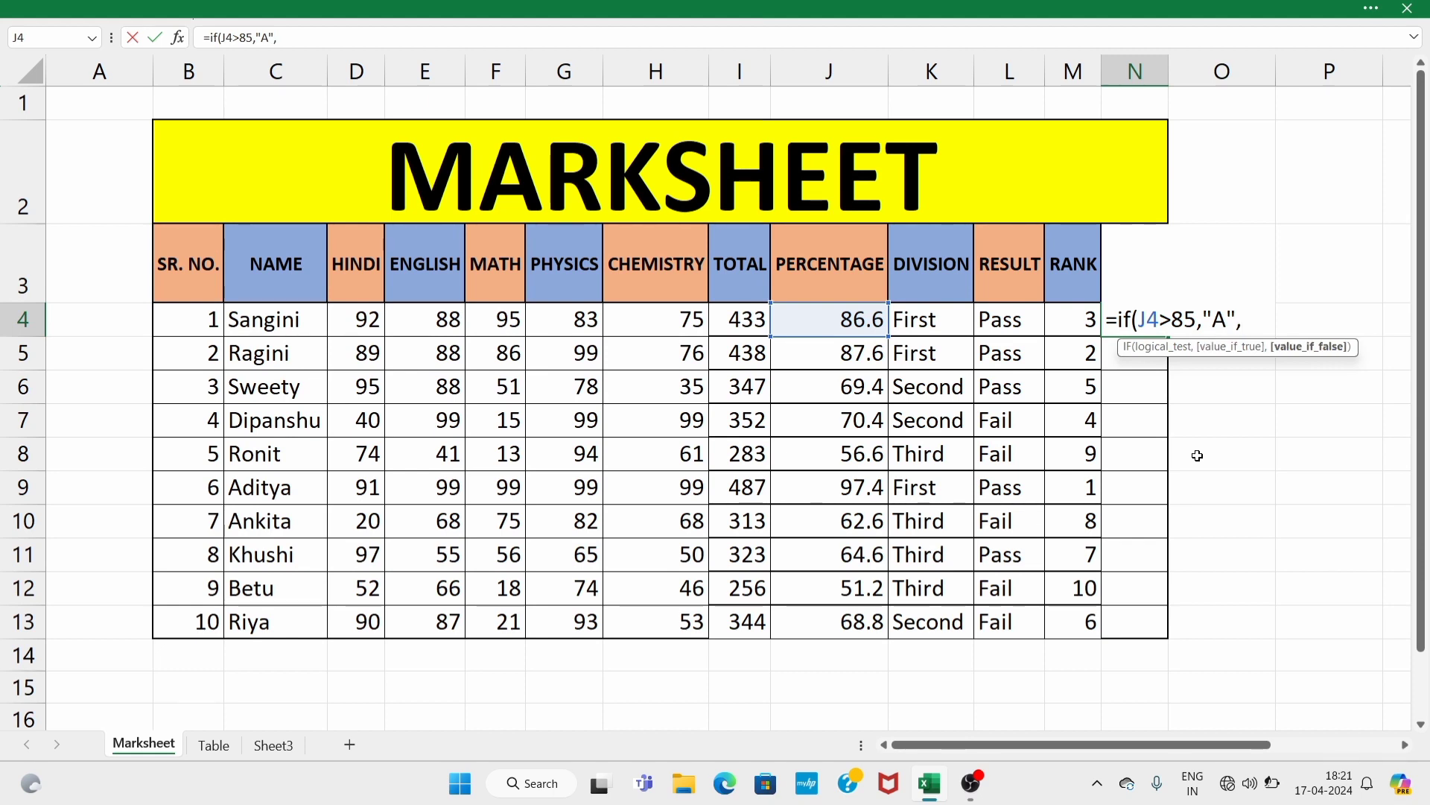
# Step: Nest a second IF in the N4 formula that returns "B" when J4 is greater than 65
pyautogui.write('if(')
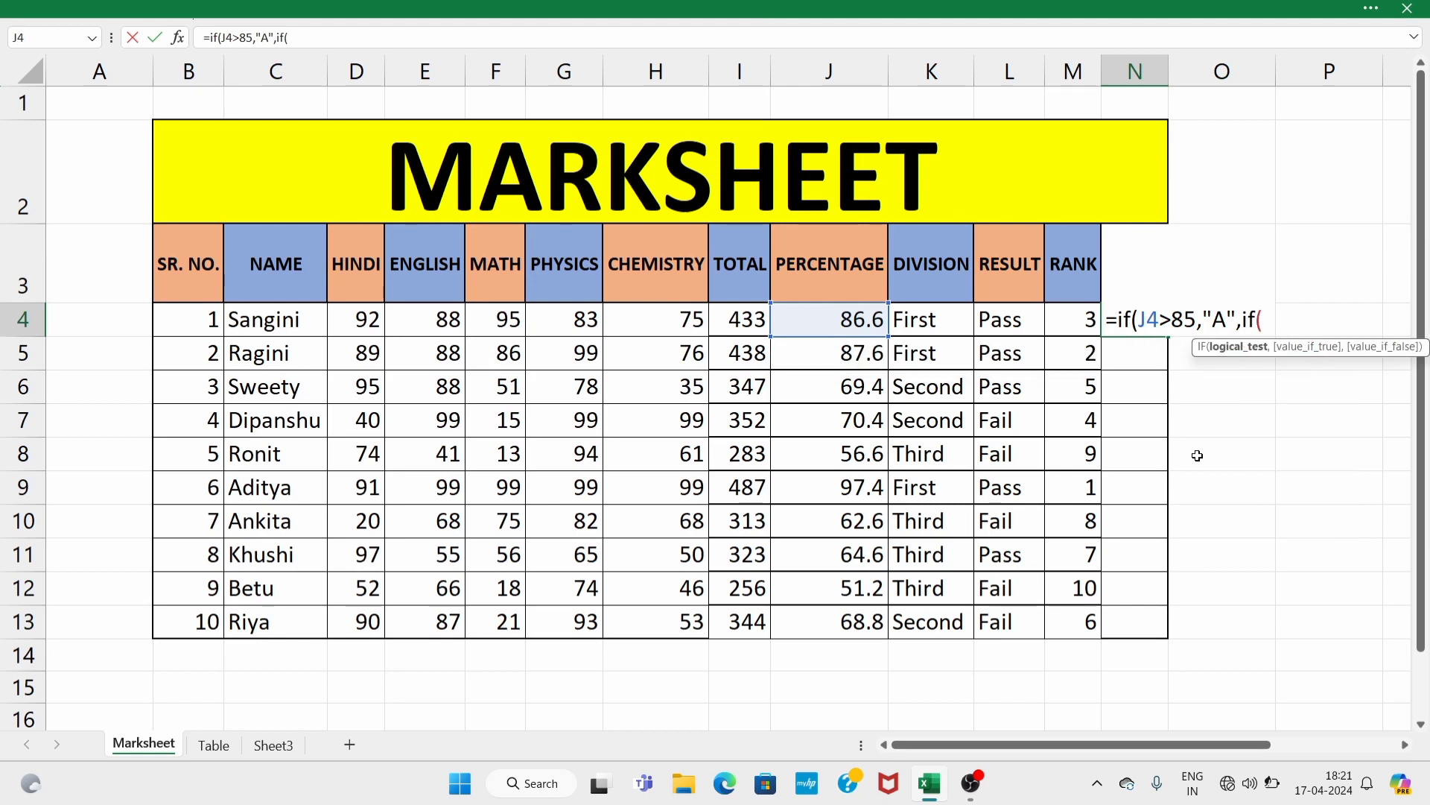
pyautogui.press('Left')
pyautogui.press('Left')
pyautogui.press('Left')
pyautogui.press('Left')
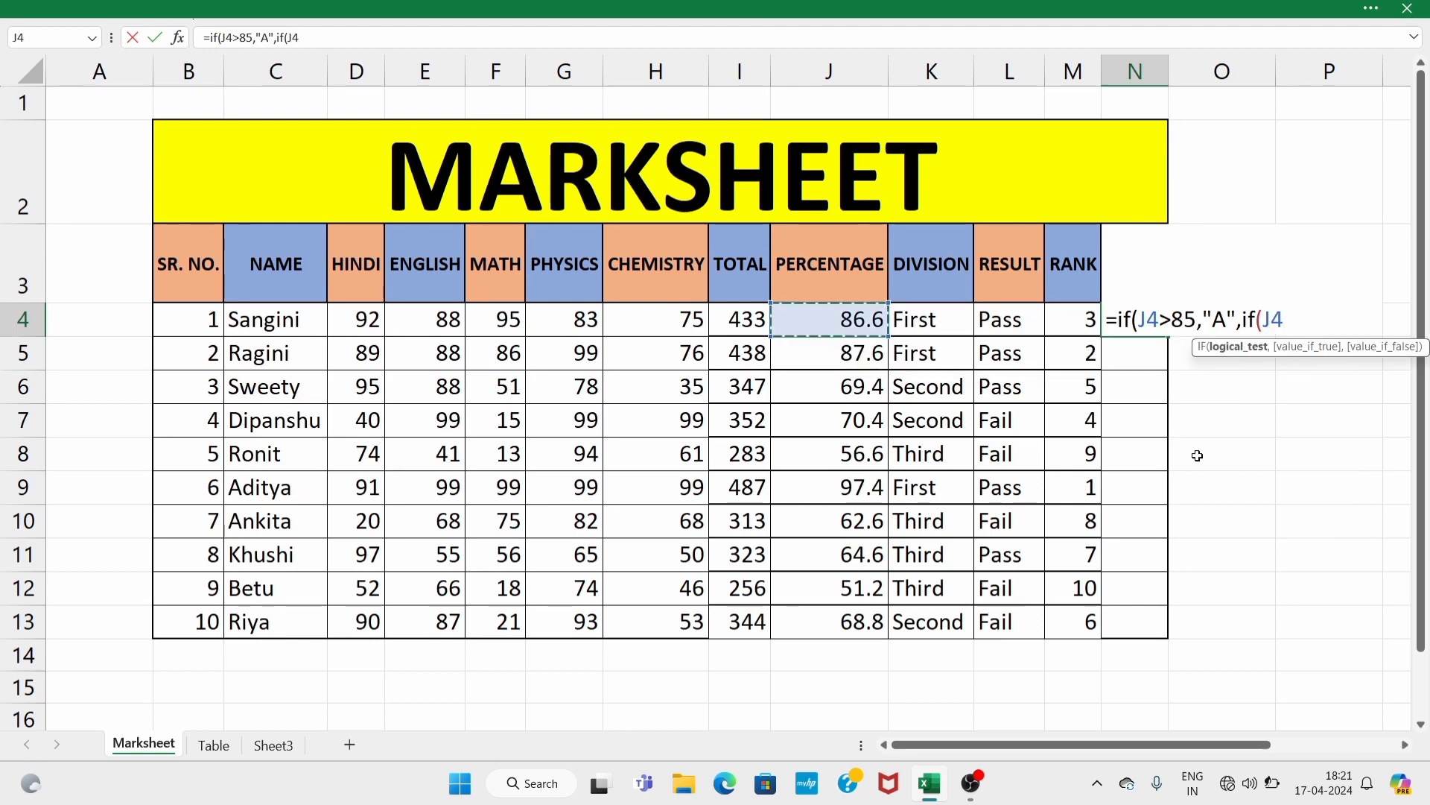
pyautogui.write('>')
pyautogui.write('65')
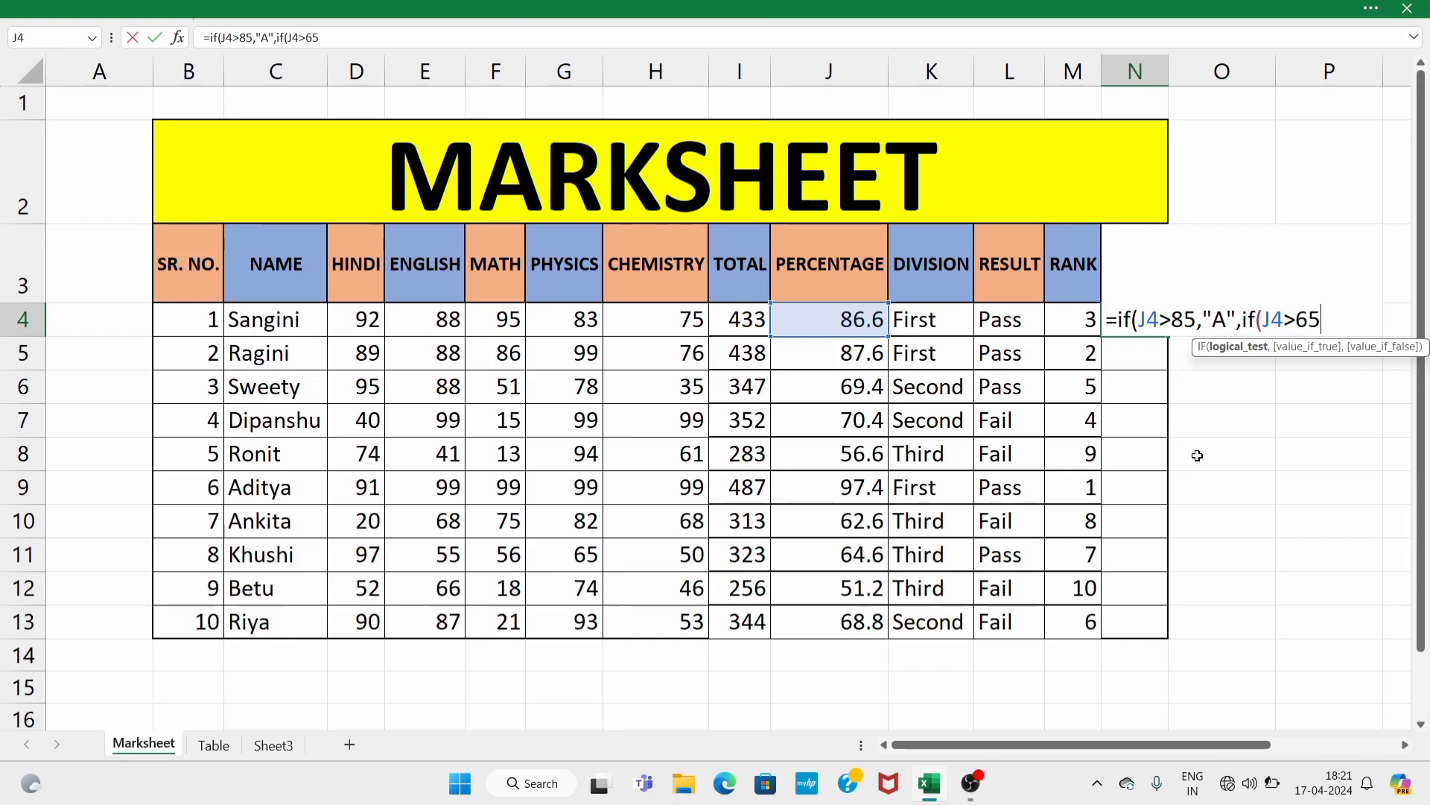
pyautogui.write(',"B')
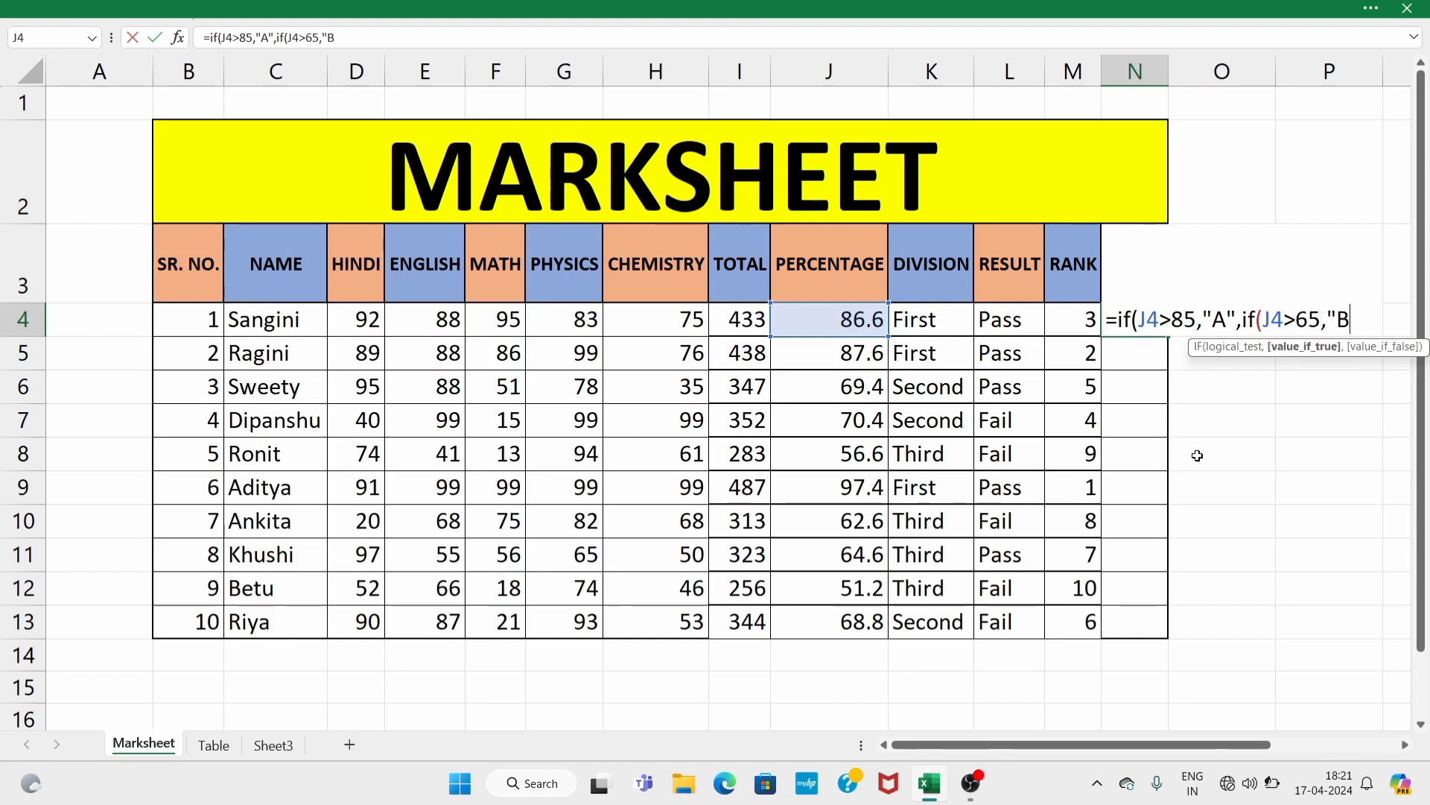
pyautogui.write('",')
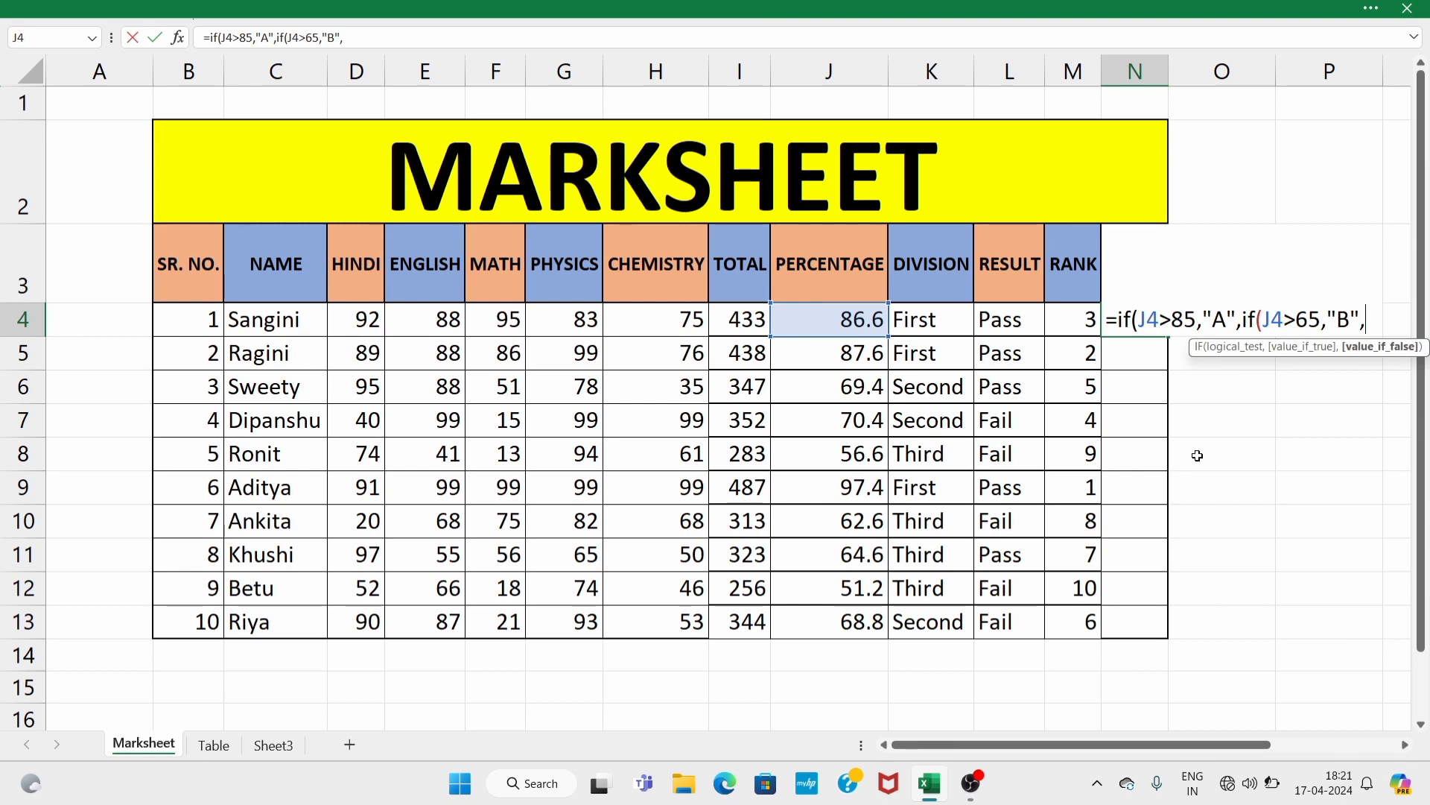
# Step: Nest a third IF in the N4 formula that returns "C" when J4 is greater than 45
pyautogui.write('if(')
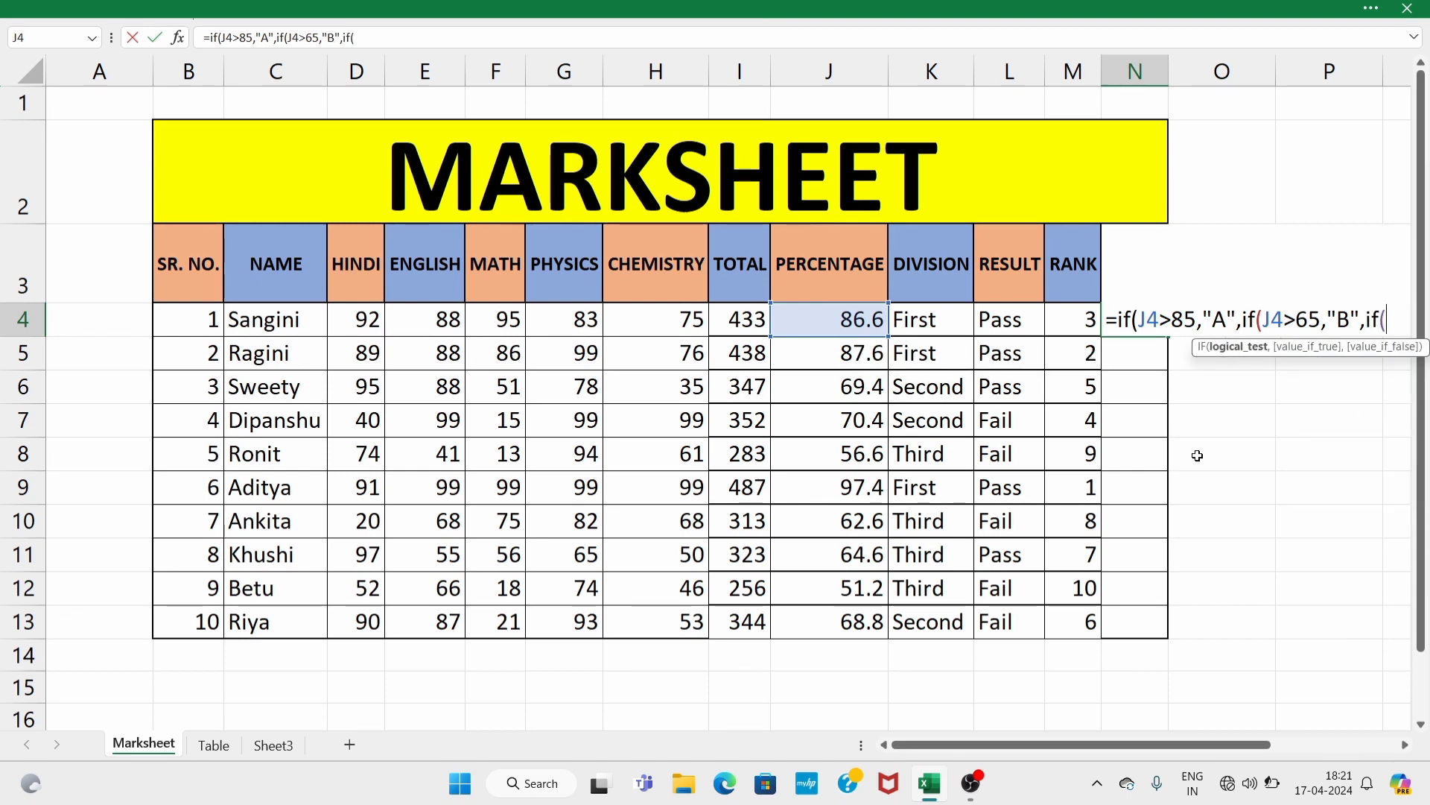
pyautogui.press('Left')
pyautogui.press('Left')
pyautogui.press('Left')
pyautogui.press('Left')
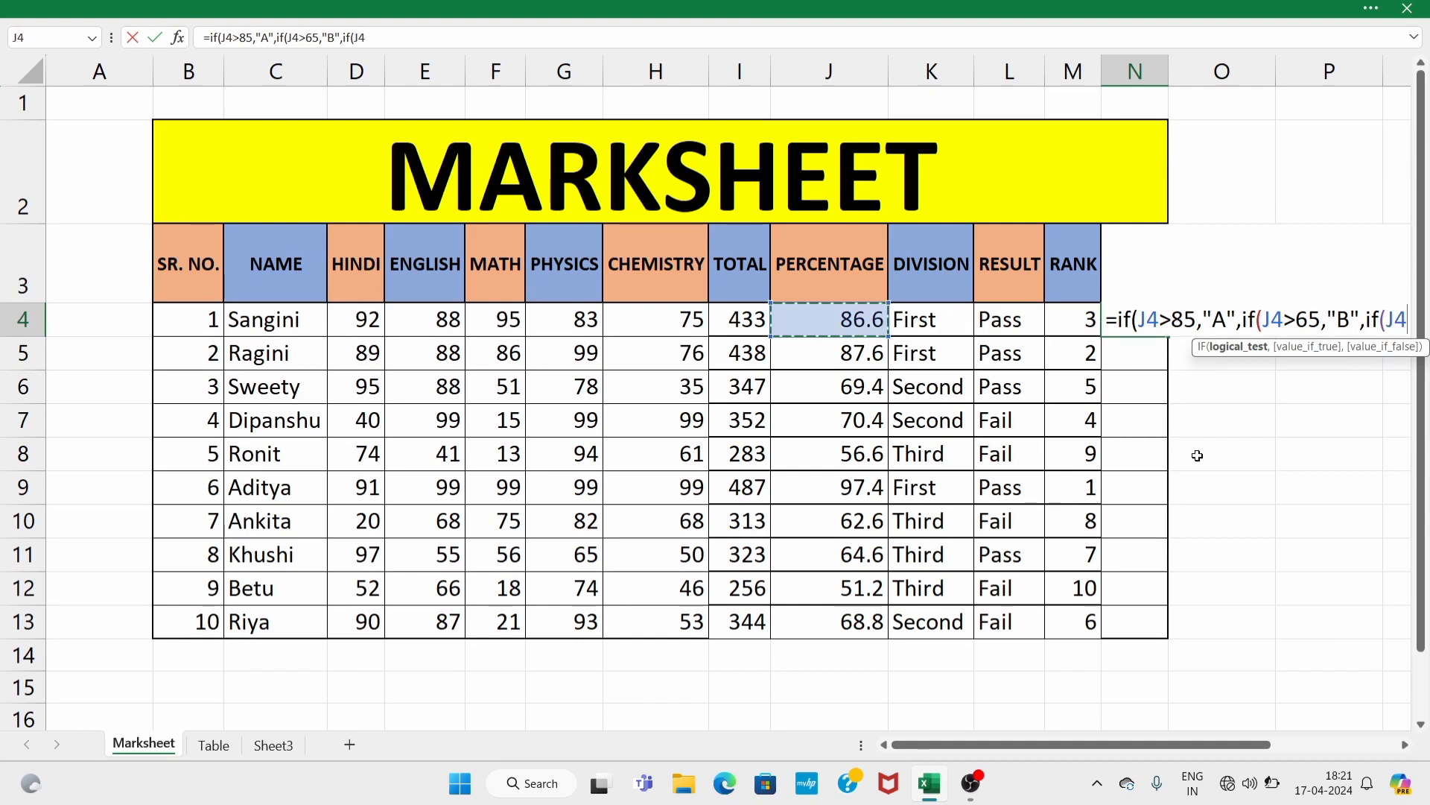
pyautogui.write('>')
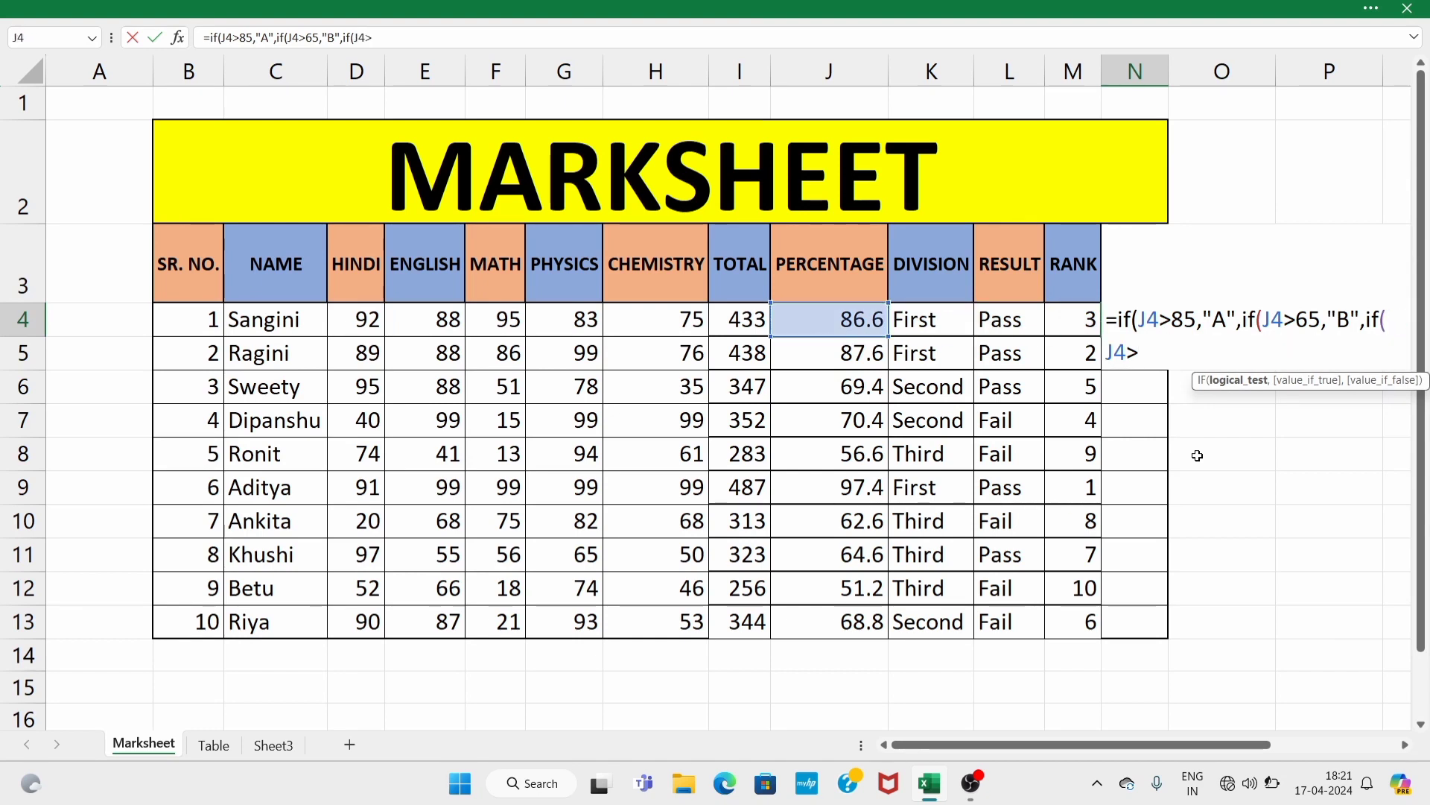
pyautogui.write('45,"')
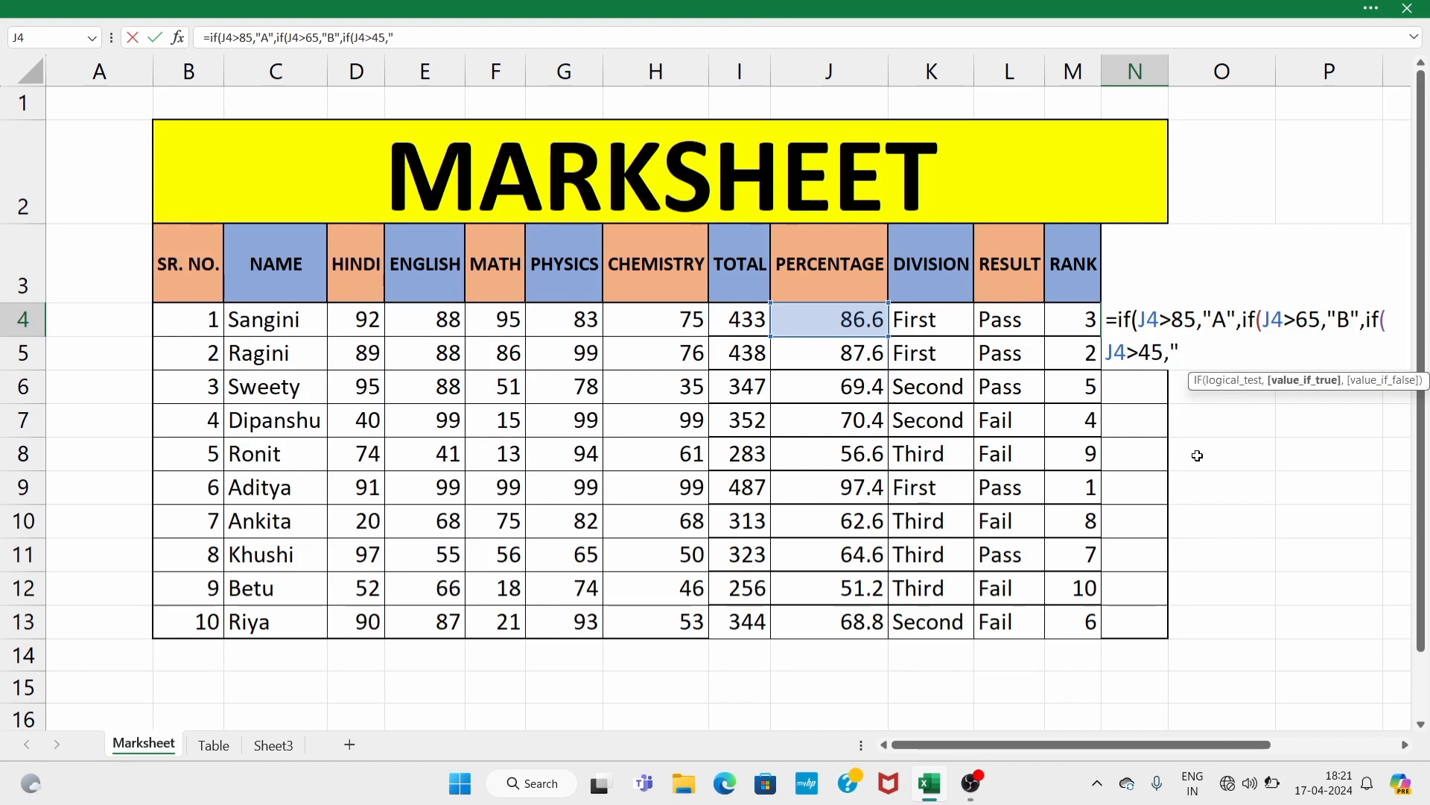
pyautogui.write('C","')
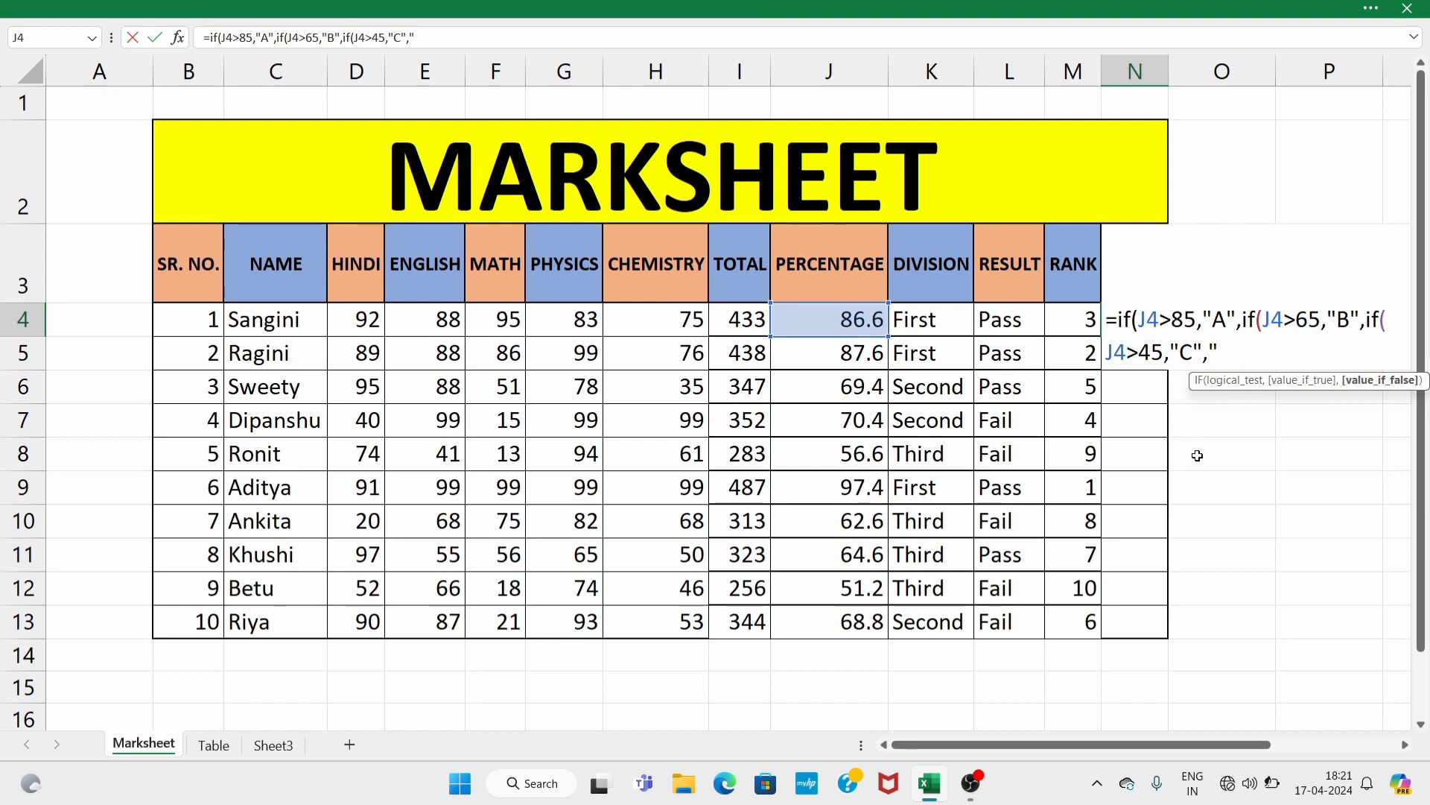
# Step: Finish the N4 formula with "D" as the fallback value and fill it down the GRADE column to row 13
pyautogui.write('d')
pyautogui.press('BackSpace')
pyautogui.write('D")))')
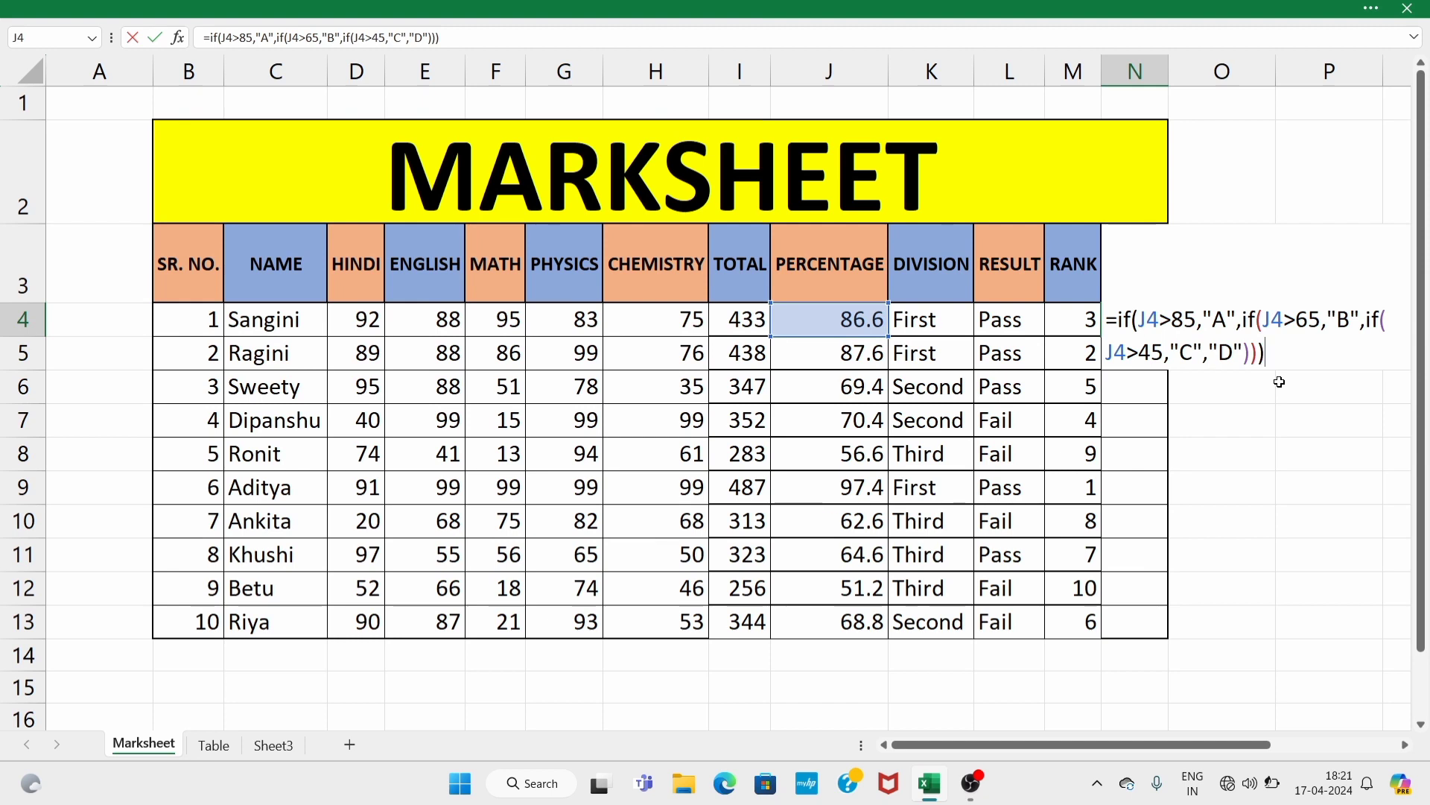
pyautogui.press('Return')
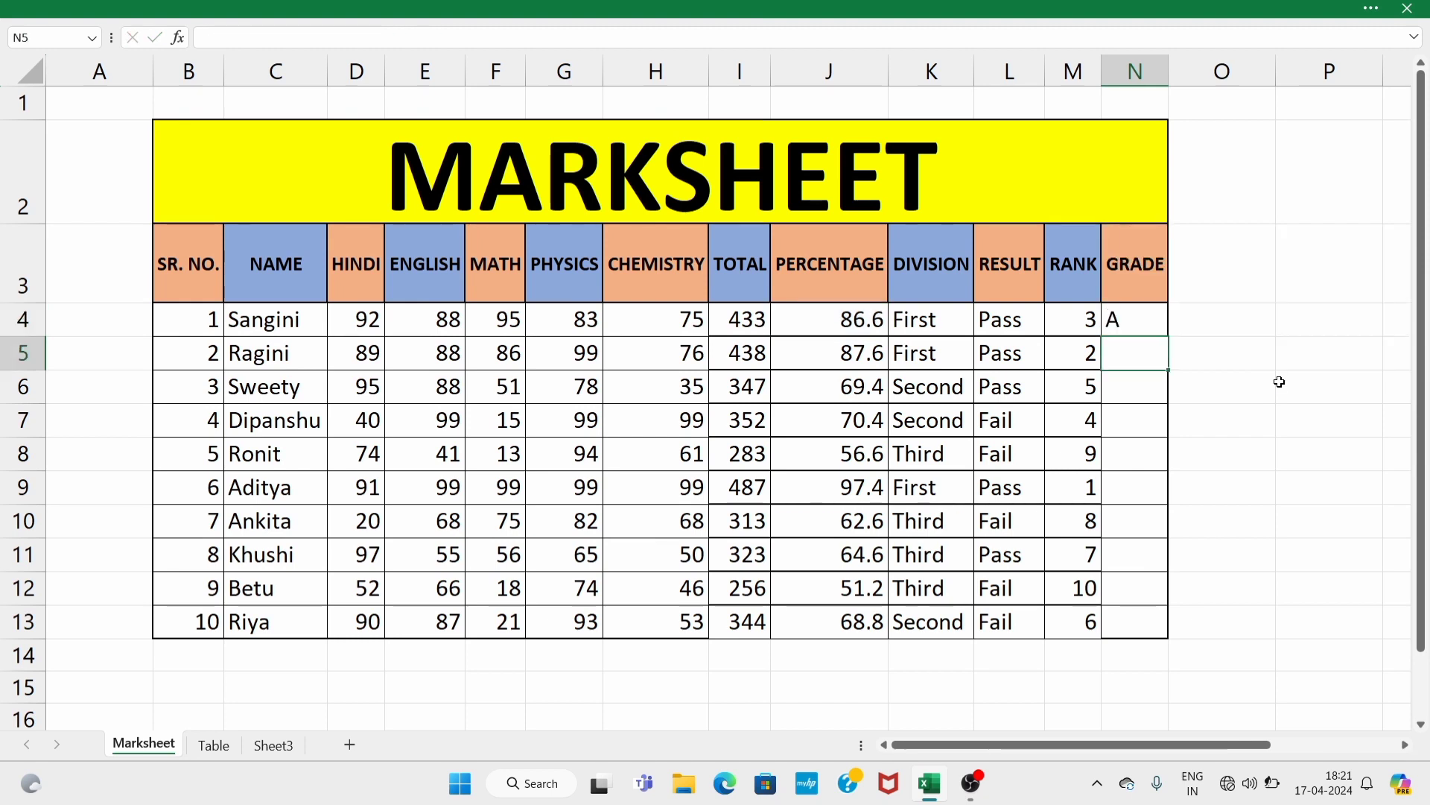
pyautogui.click(1151, 331)
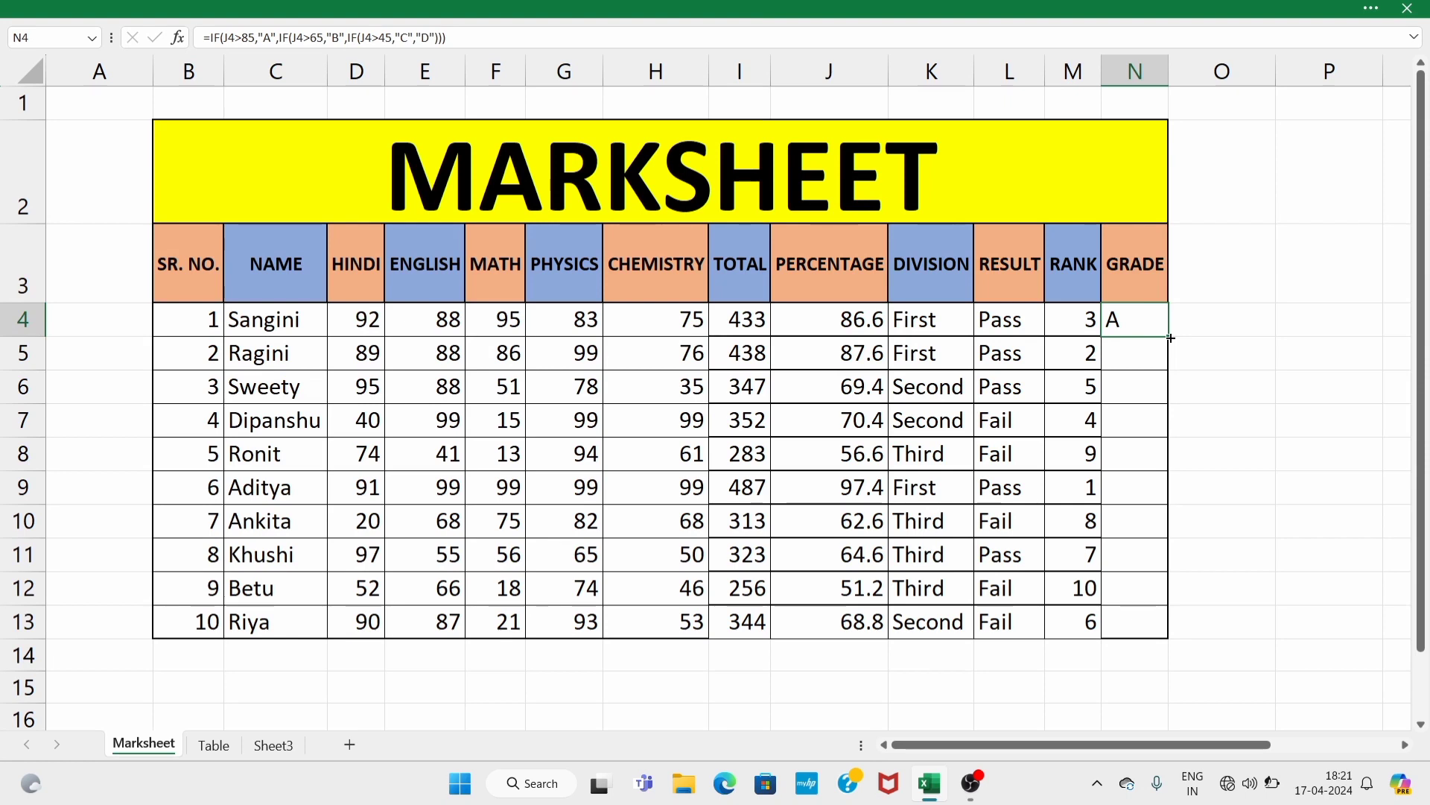
pyautogui.doubleClick(1170, 338)
pyautogui.click(1227, 527)
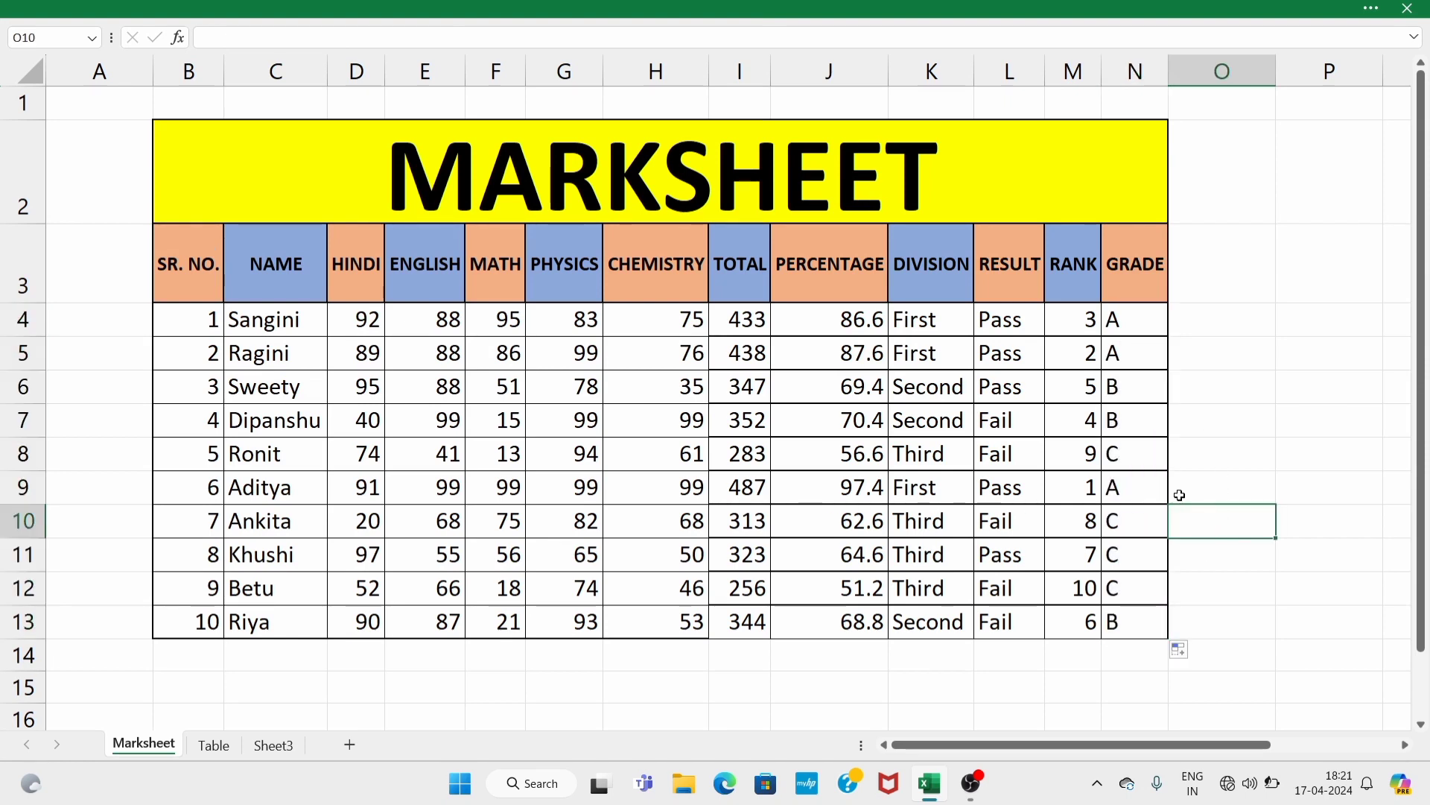